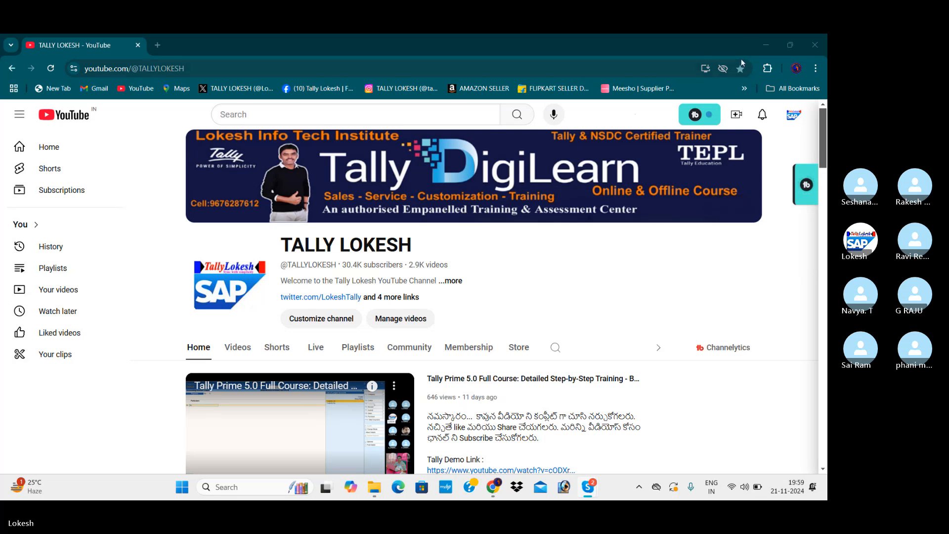
- Minimize the browser and launch TallyPrime from the desktop
{"action": "left_click", "coordinate": [767, 42]}
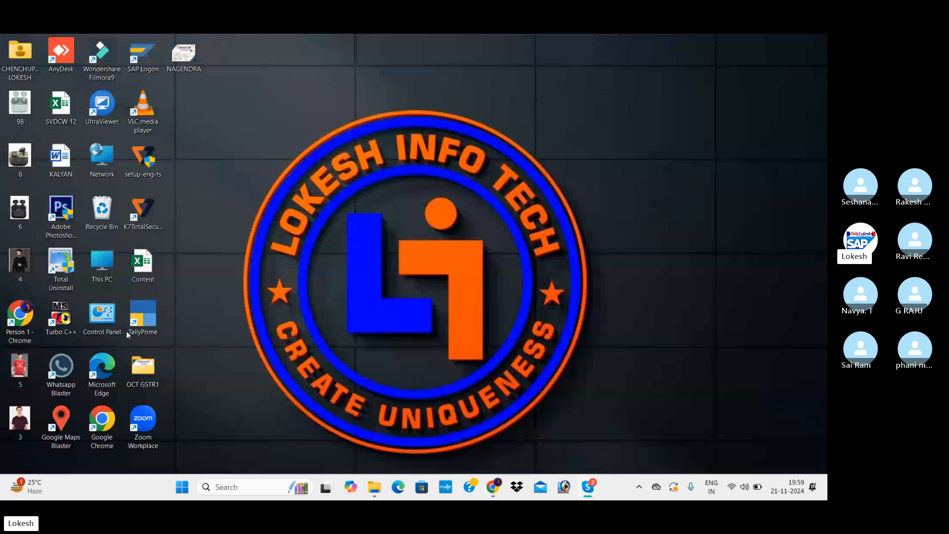
{"action": "left_click", "coordinate": [155, 309]}
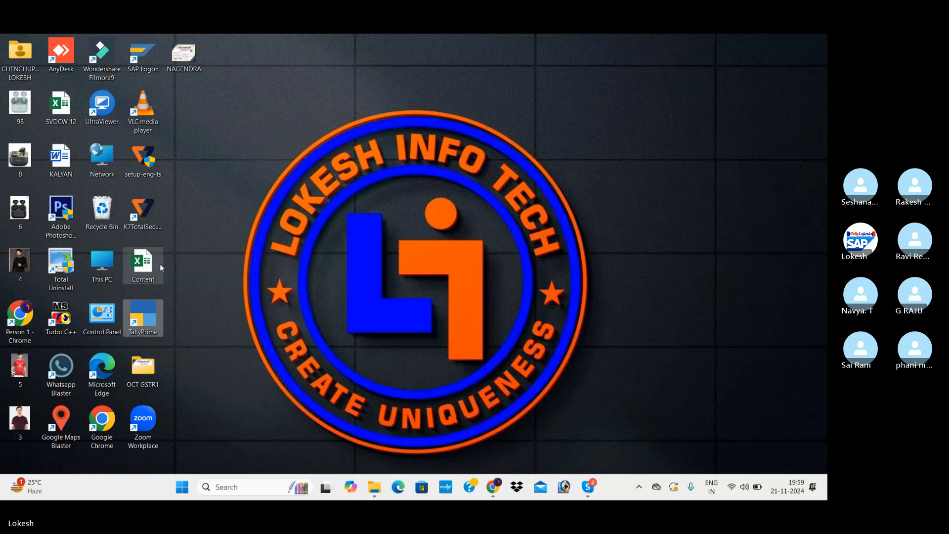
{"action": "double_click", "coordinate": [141, 314]}
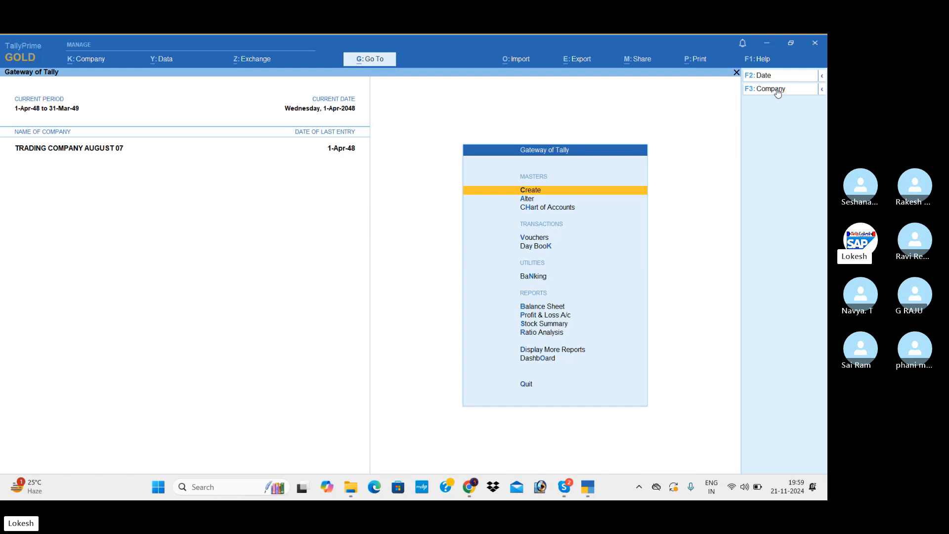
- Shut the open company TRADING COMPANY AUGUST 07
{"action": "left_click", "coordinate": [778, 90]}
{"action": "key", "text": "Up"}
{"action": "key", "text": "Return"}
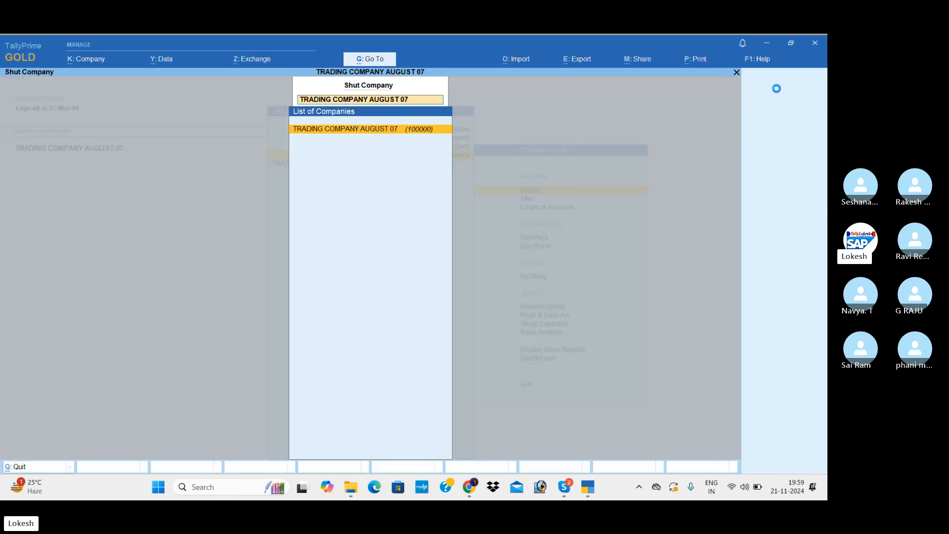
{"action": "key", "text": "Return"}
{"action": "key", "text": "Return"}
- Start creating a new company and name it Kailash Finance Company
{"action": "key", "text": "Up"}
{"action": "key", "text": "Up"}
{"action": "key", "text": "Up"}
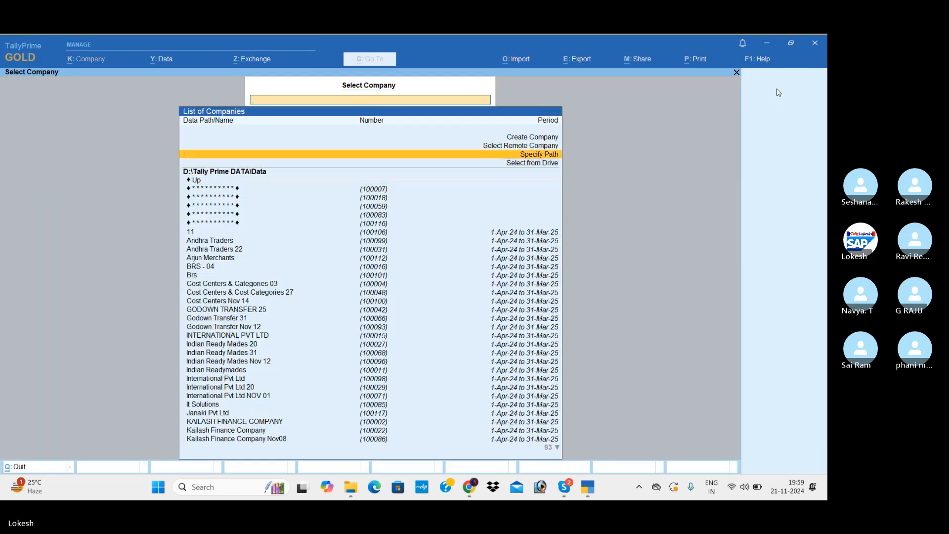
{"action": "key", "text": "Up"}
{"action": "key", "text": "Up"}
{"action": "key", "text": "Return"}
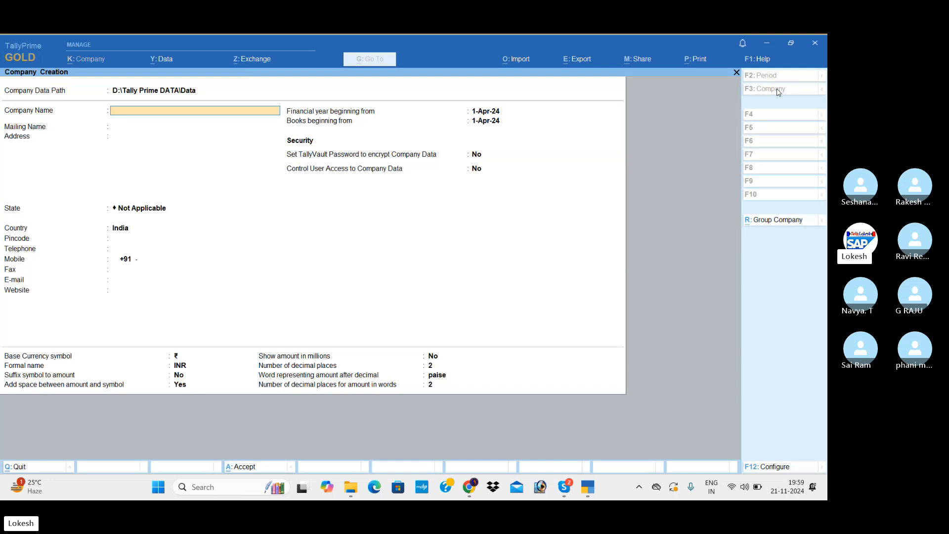
{"action": "type", "text": "Kailash Finan"}
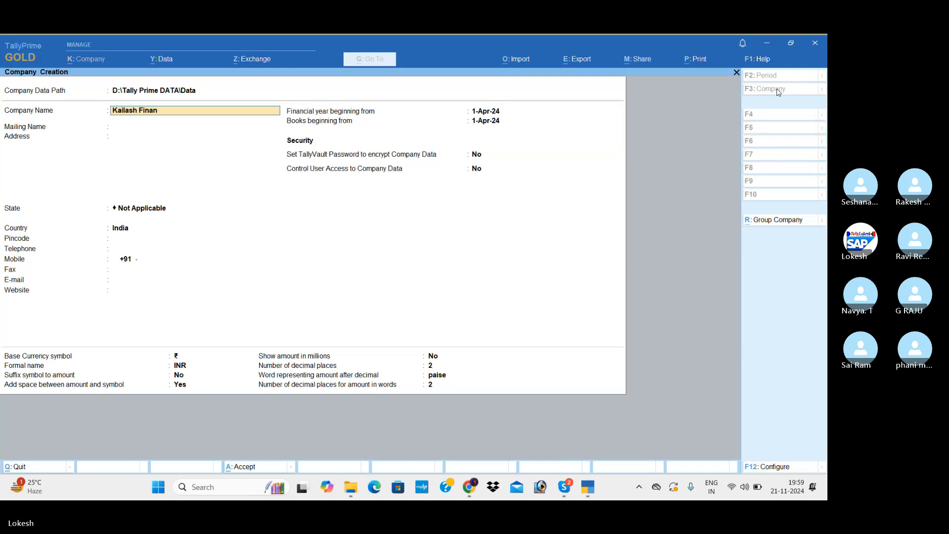
{"action": "type", "text": "ce Company"}
{"action": "key", "text": "Return"}
{"action": "key", "text": "Return"}
- Set the company's state to Andhra Pradesh and create the company with all remaining fields at their defaults
{"action": "key", "text": "Down"}
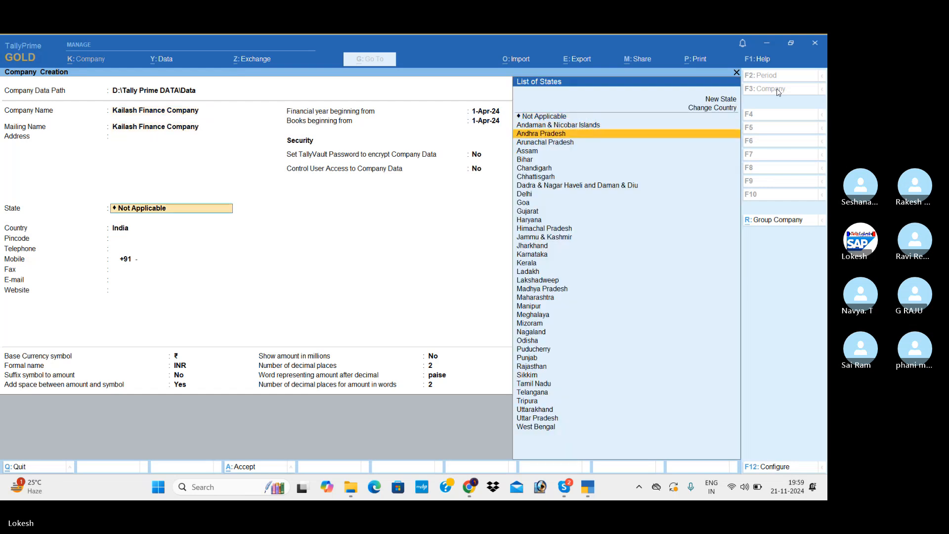
{"action": "key", "text": "Return"}
{"action": "key", "text": "Return"}
{"action": "key", "text": "Return"}
{"action": "key", "text": "Return"}
{"action": "key", "text": "Return"}
{"action": "key", "text": "Return"}
{"action": "key", "text": "Return"}
{"action": "key", "text": "Return"}
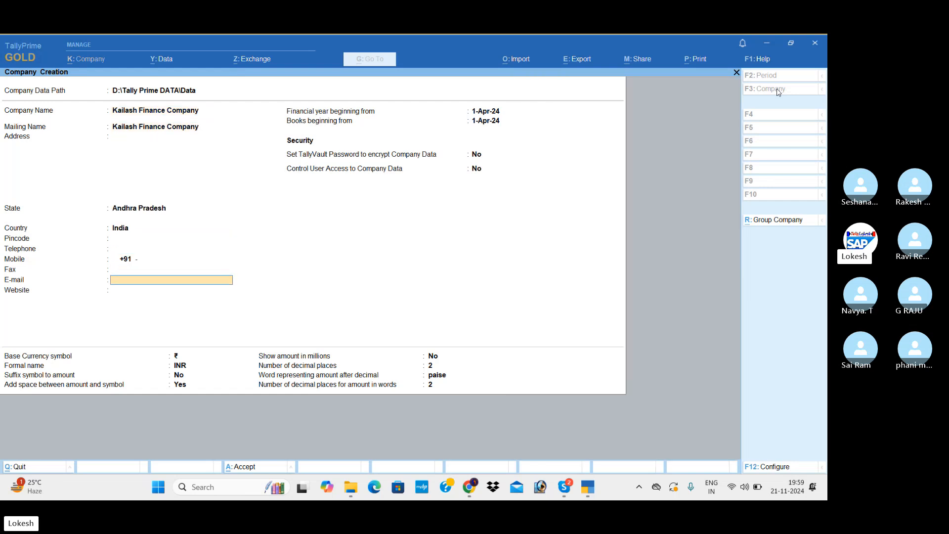
{"action": "key", "text": "Return"}
{"action": "key", "text": "Return"}
{"action": "key", "text": "Return"}
{"action": "key", "text": "Return"}
{"action": "key", "text": "Return"}
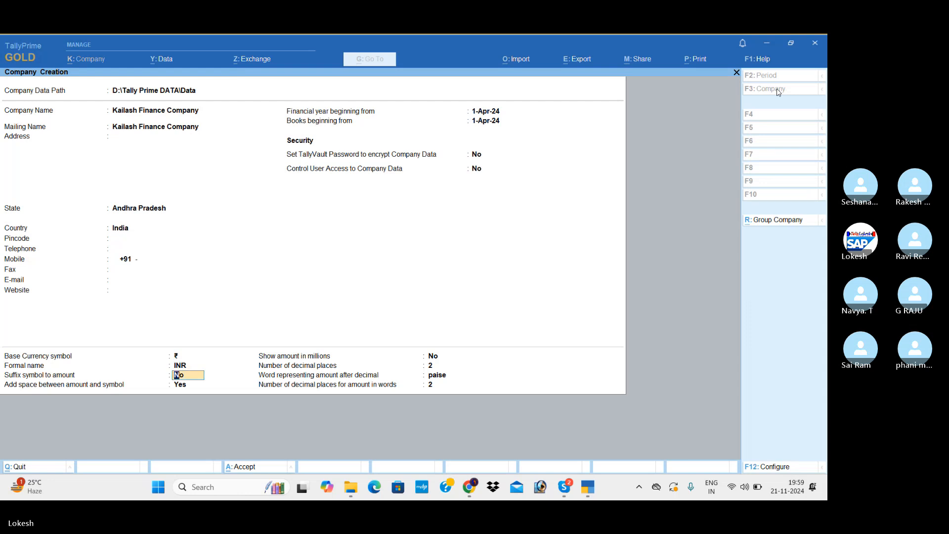
{"action": "key", "text": "Return"}
{"action": "key", "text": "Return"}
{"action": "key", "text": "Return"}
{"action": "key", "text": "Return"}
{"action": "key", "text": "Return"}
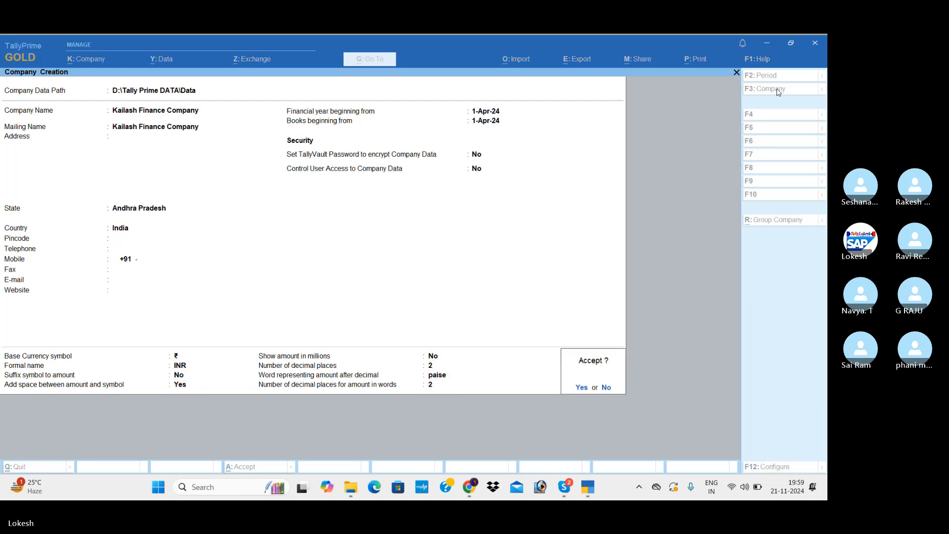
{"action": "key", "text": "Return"}
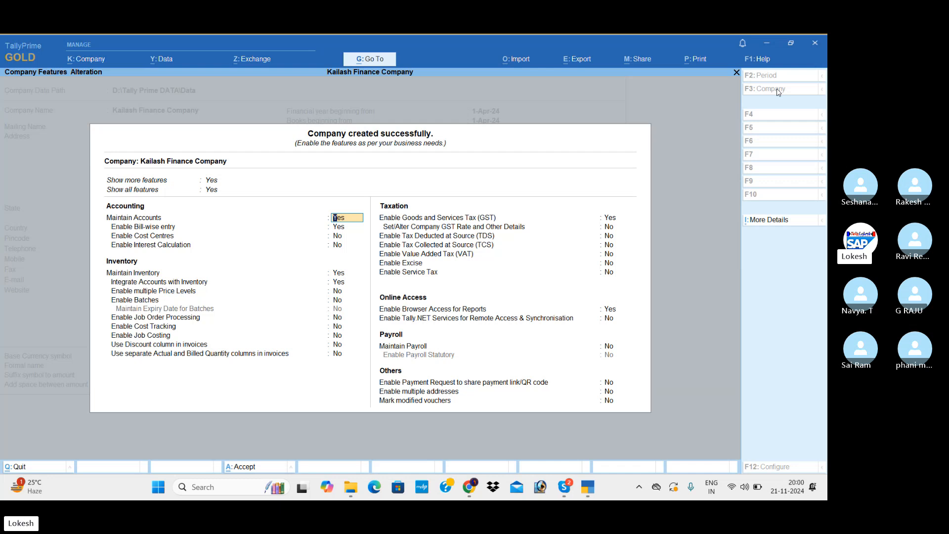
- Disable bill-wise entry and enable interest calculation in the new company's accounting features
{"action": "key", "text": "Return"}
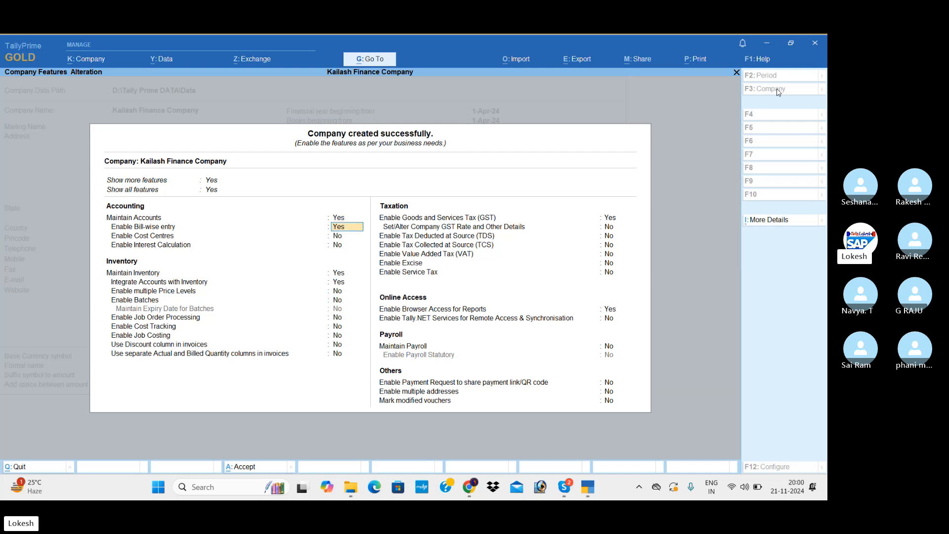
{"action": "type", "text": "n"}
{"action": "key", "text": "Return"}
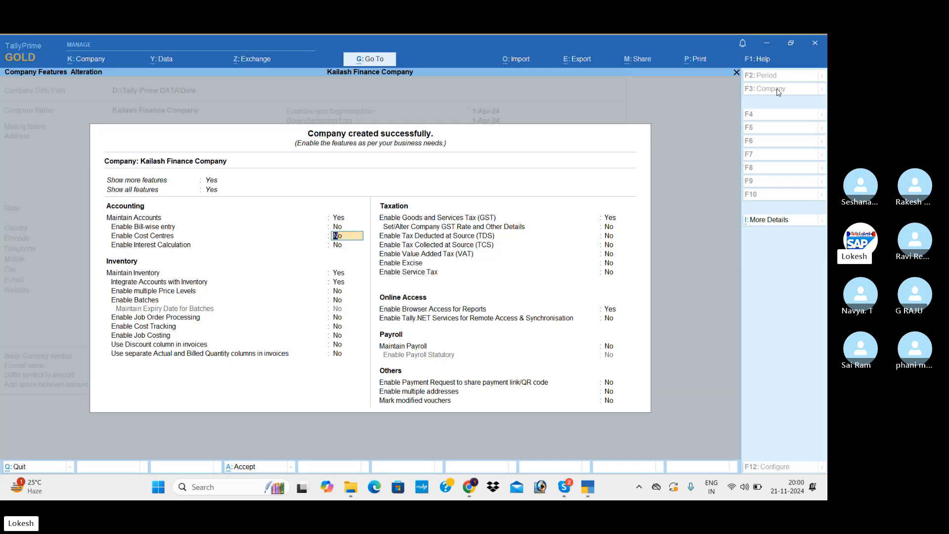
{"action": "key", "text": "Return"}
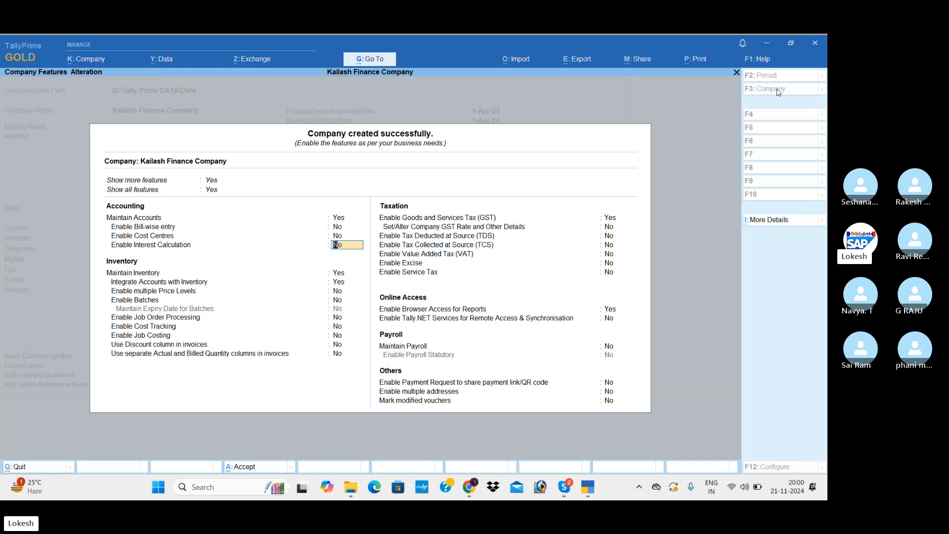
{"action": "type", "text": "y"}
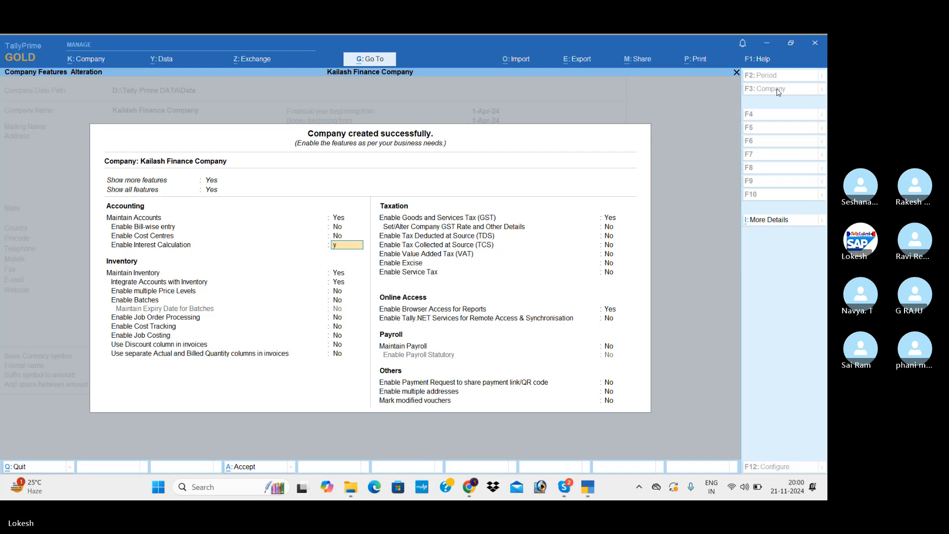
{"action": "key", "text": "Return"}
- Disable inventory maintenance and Goods and Services Tax (GST) in the company features
{"action": "type", "text": "n"}
{"action": "key", "text": "Return"}
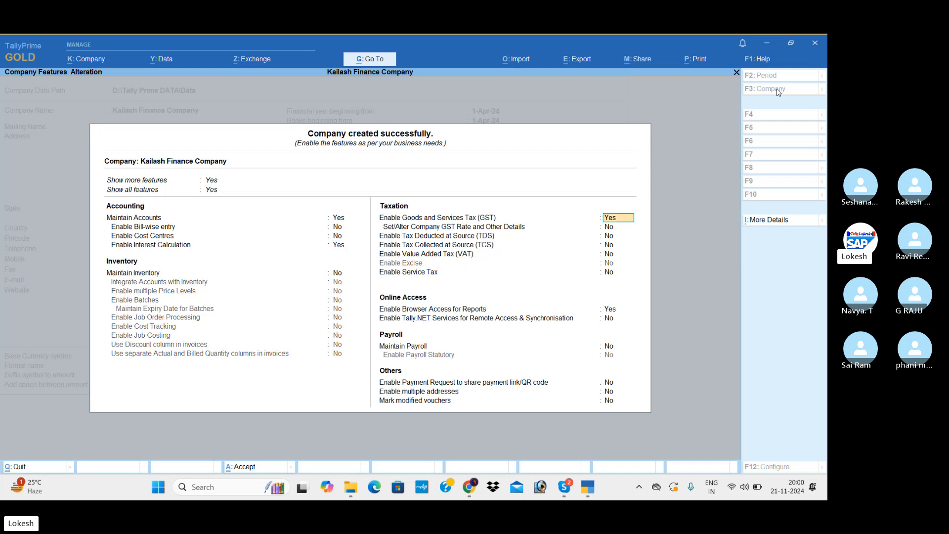
{"action": "type", "text": "n"}
{"action": "key", "text": "Return"}
{"action": "key", "text": "Return"}
{"action": "key", "text": "Return"}
{"action": "key", "text": "Return"}
{"action": "key", "text": "Return"}
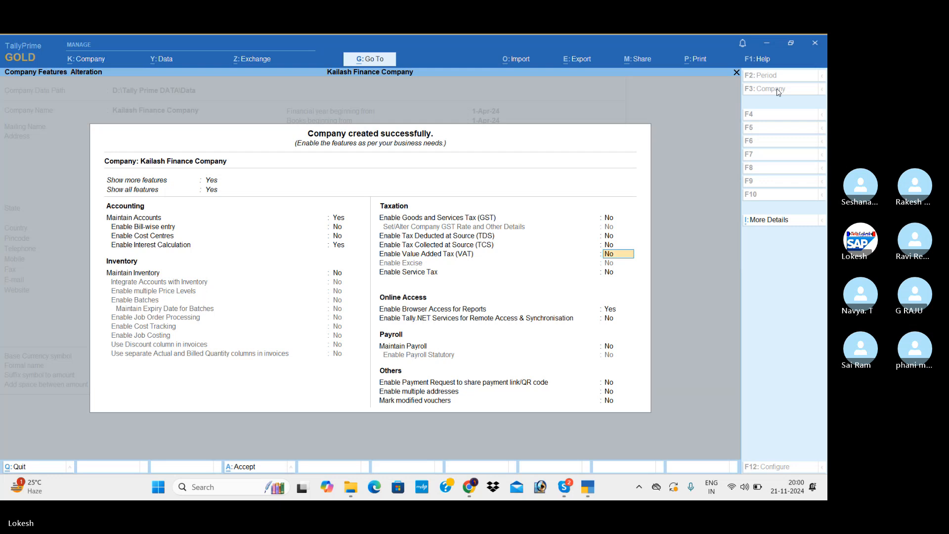
- Disable browser access for reports and accept the company features
{"action": "type", "text": "n"}
{"action": "key", "text": "Return"}
{"action": "key", "text": "Return"}
{"action": "key", "text": "Return"}
{"action": "key", "text": "Return"}
{"action": "key", "text": "Return"}
{"action": "key", "text": "Return"}
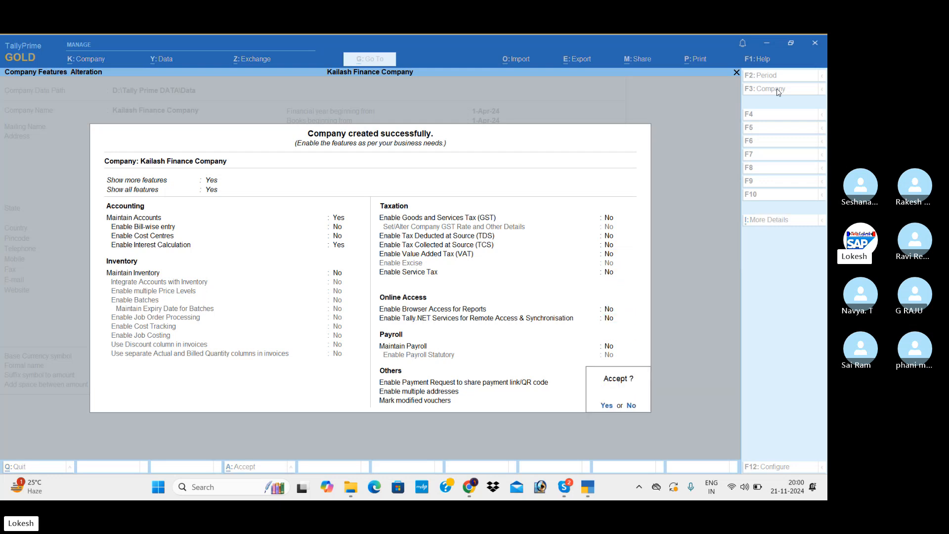
{"action": "key", "text": "Return"}
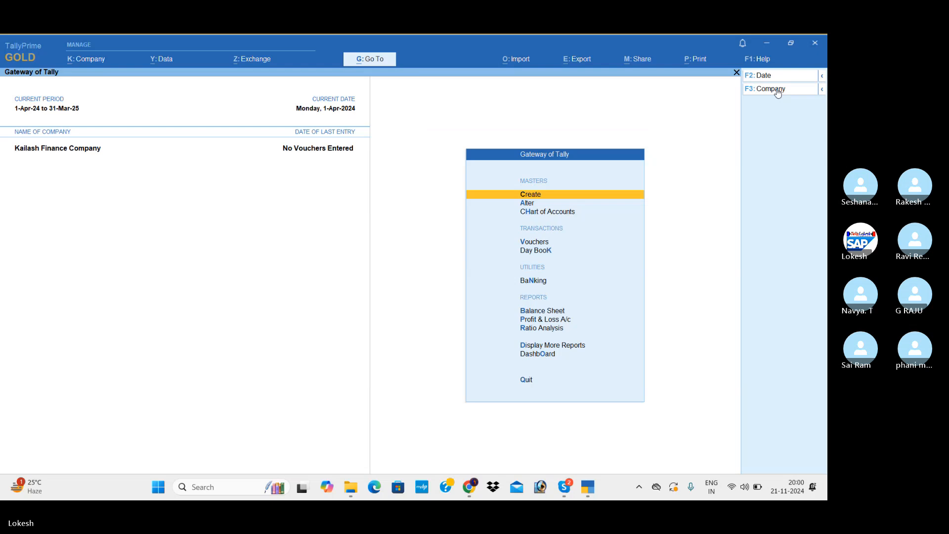
- Start a new ledger named Kaialash Capital and place it under Capital Account
{"action": "key", "text": "Return"}
{"action": "key", "text": "Down"}
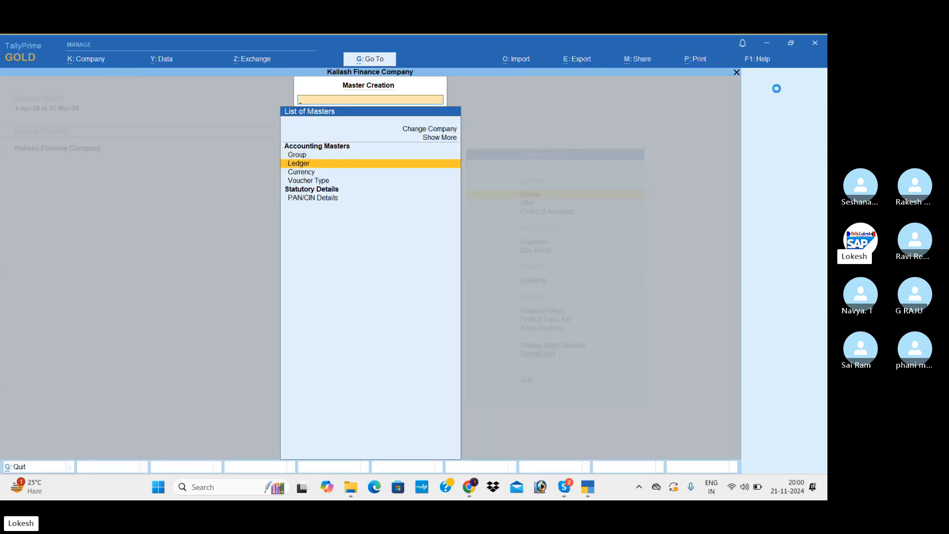
{"action": "key", "text": "Return"}
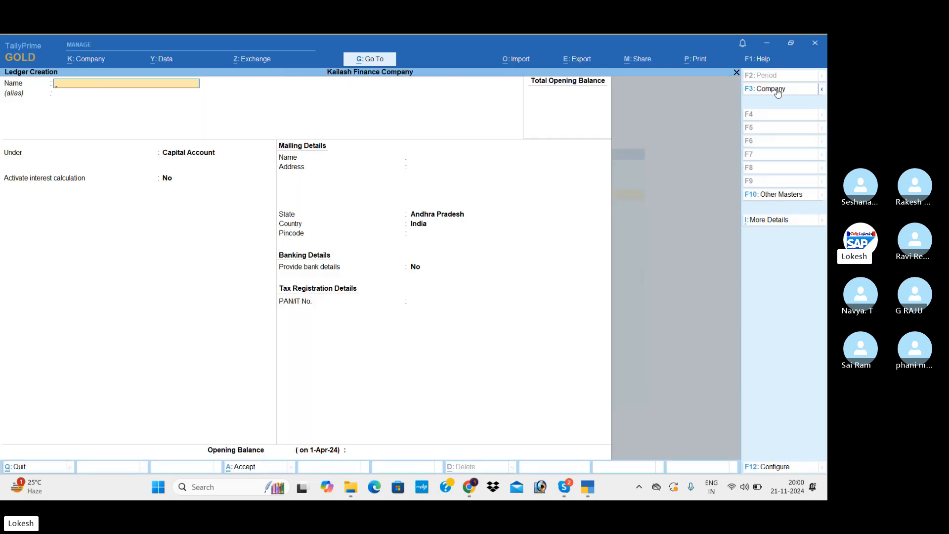
{"action": "type", "text": "Kaialas"}
{"action": "key", "text": "BackSpace"}
{"action": "type", "text": "ash Capital"}
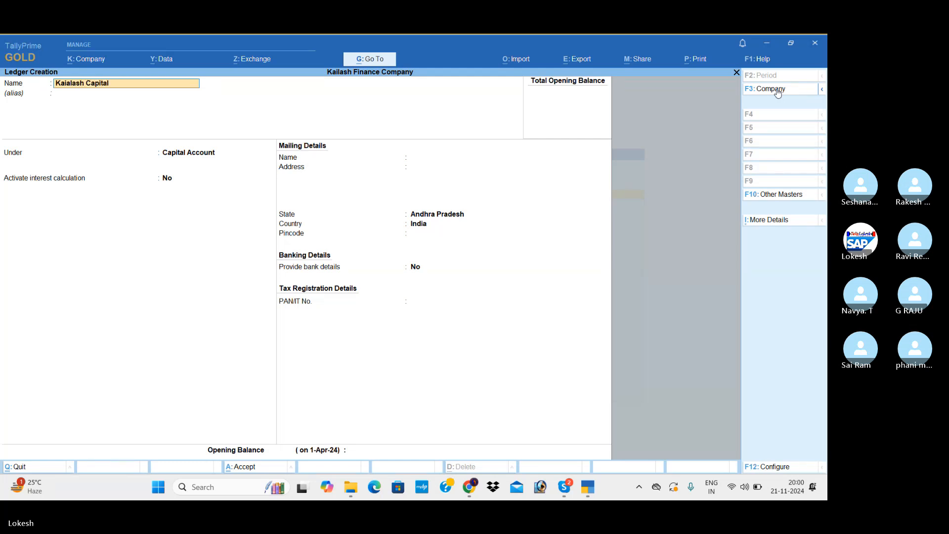
{"action": "key", "text": "Return"}
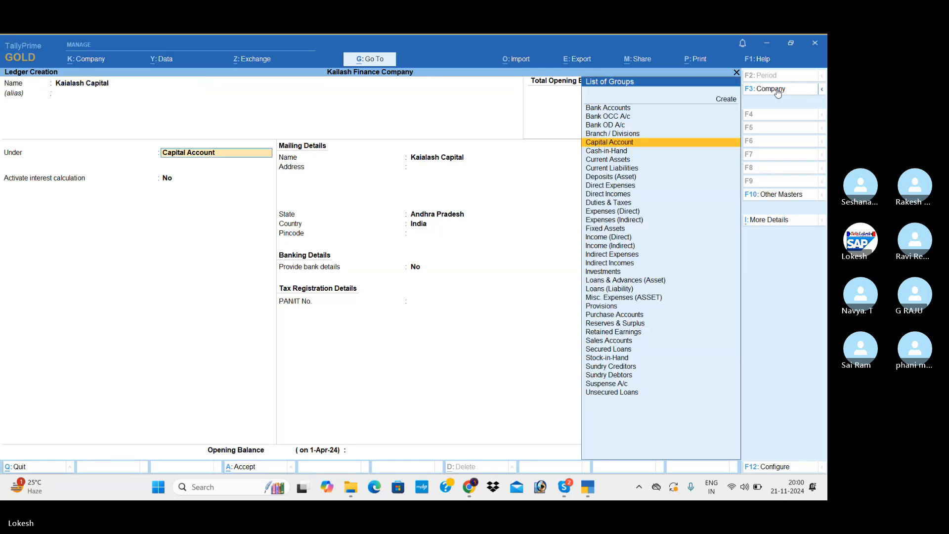
{"action": "key", "text": "Return"}
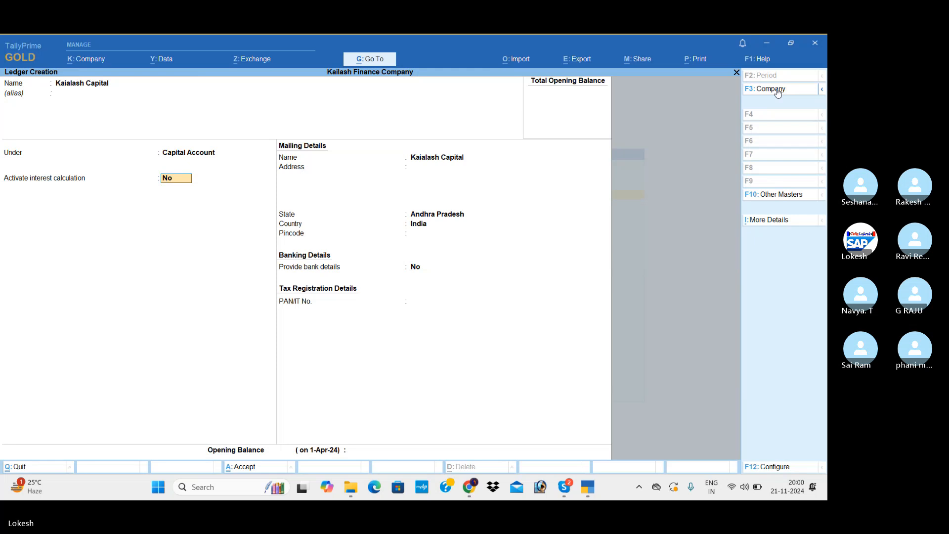
- Activate interest calculation for the ledger at 5% per 365-Day Year on All Balances
{"action": "type", "text": "y"}
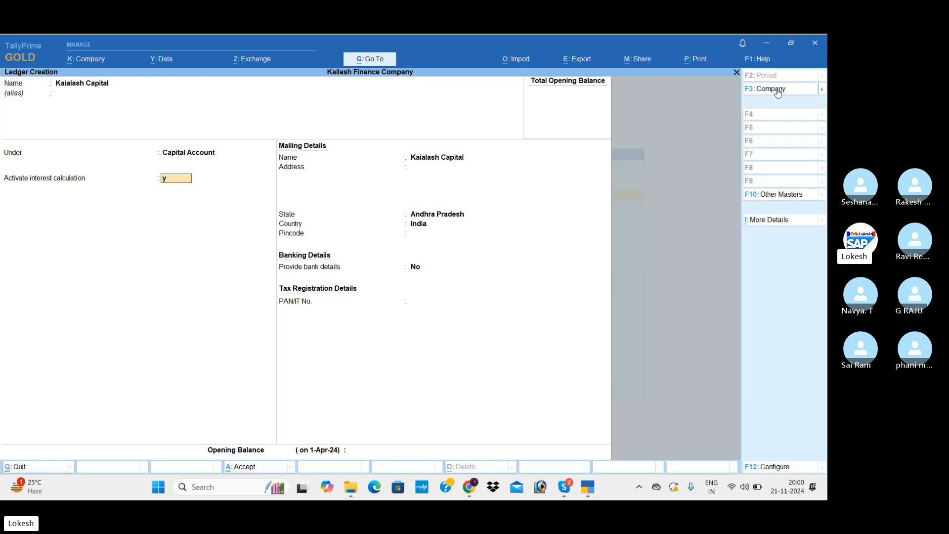
{"action": "key", "text": "Return"}
{"action": "key", "text": "Return"}
{"action": "key", "text": "Return"}
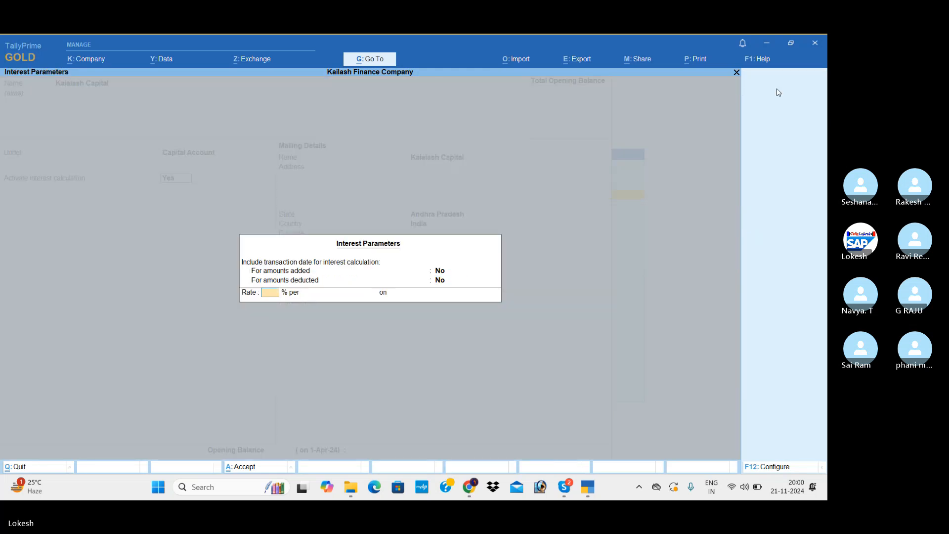
{"action": "type", "text": "5"}
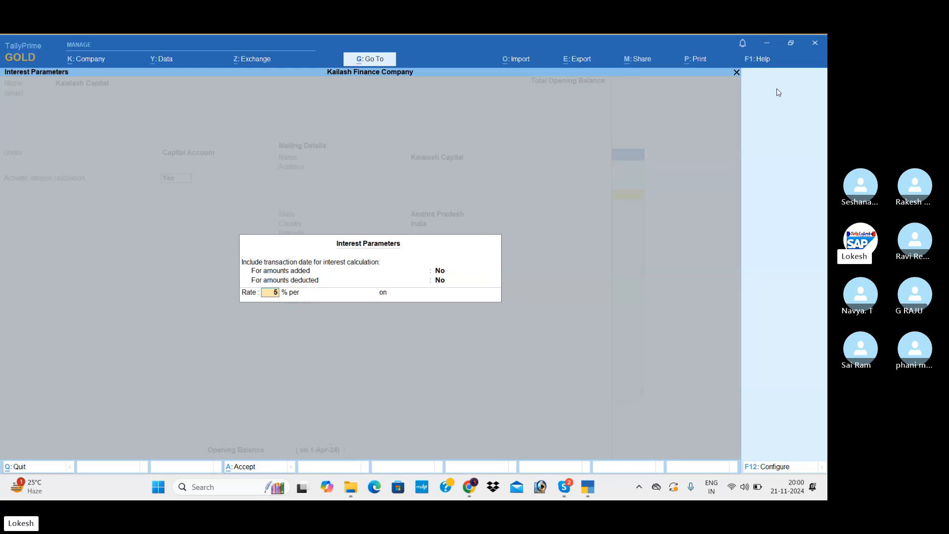
{"action": "key", "text": "Return"}
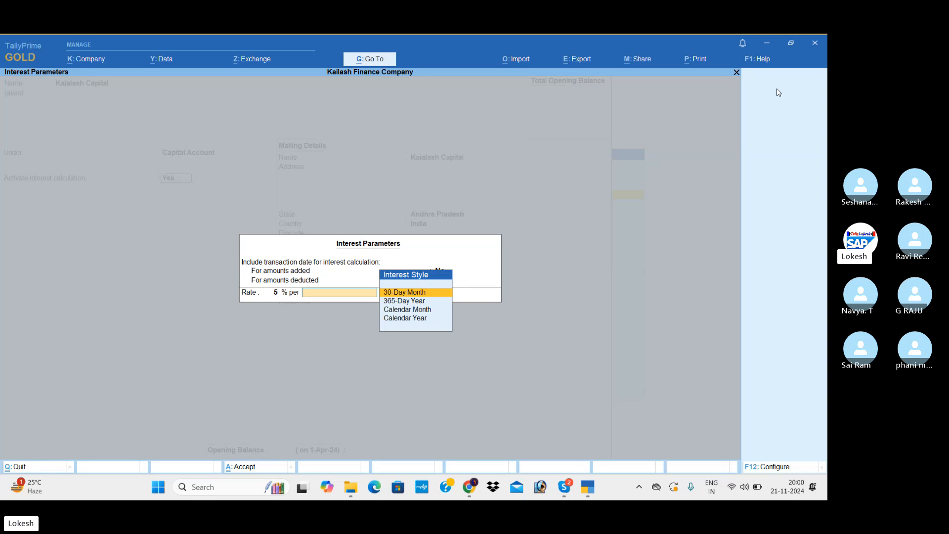
{"action": "key", "text": "Down"}
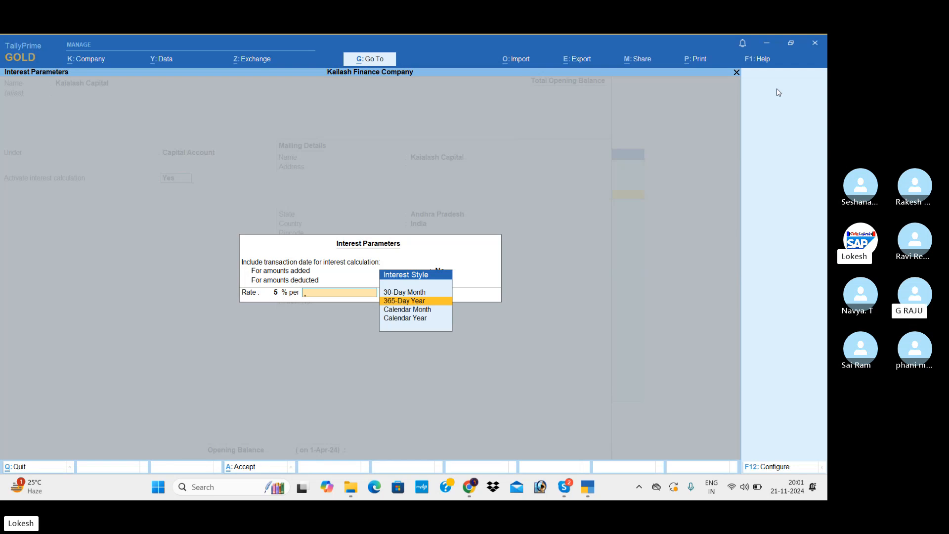
{"action": "key", "text": "Return"}
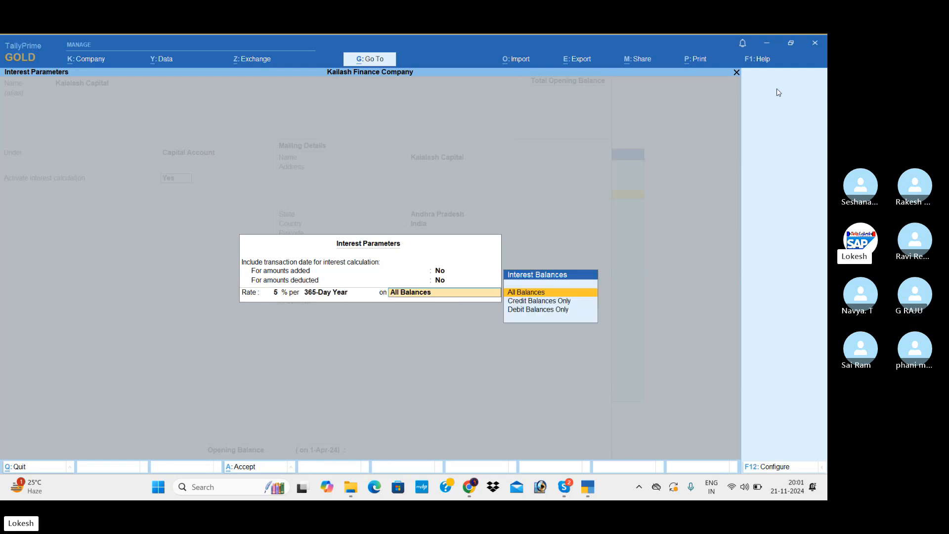
{"action": "key", "text": "Return"}
{"action": "key", "text": "Return"}
- Keep the default mailing, banking and tax details and save the capital ledger
{"action": "key", "text": "Return"}
{"action": "key", "text": "Return"}
{"action": "key", "text": "Return"}
{"action": "key", "text": "Return"}
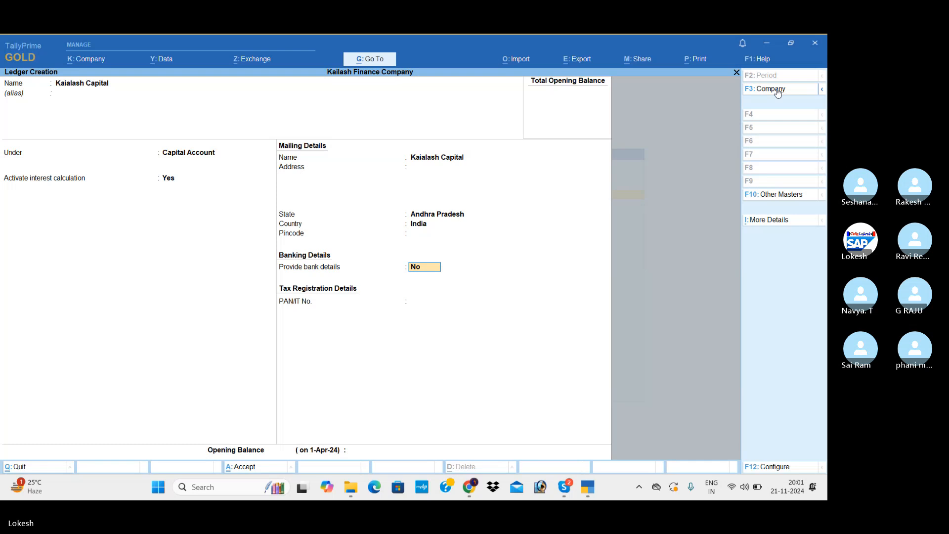
{"action": "key", "text": "Return"}
{"action": "key", "text": "Return"}
- Start a new ledger named Divya Capital and keep it under Capital Account
{"action": "type", "text": "Divay"}
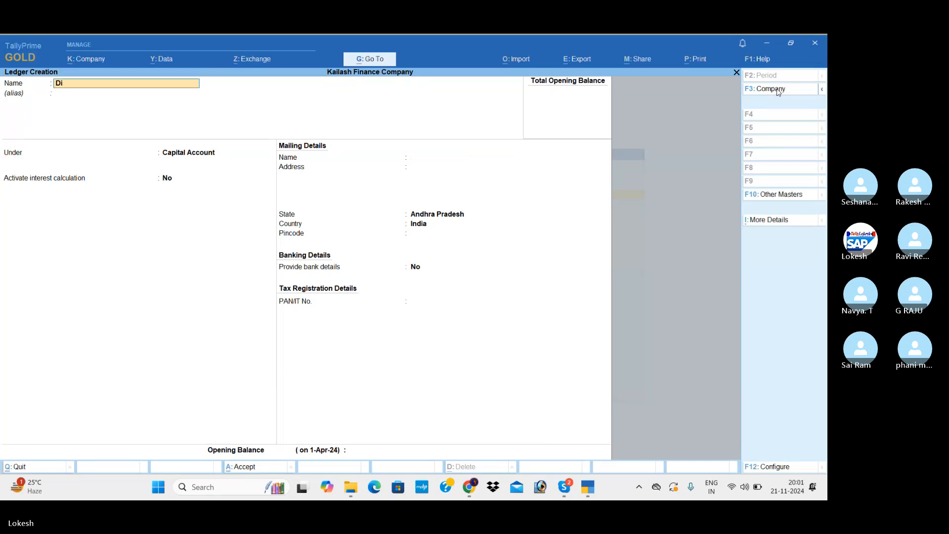
{"action": "key", "text": "BackSpace"}
{"action": "type", "text": "ya Capital"}
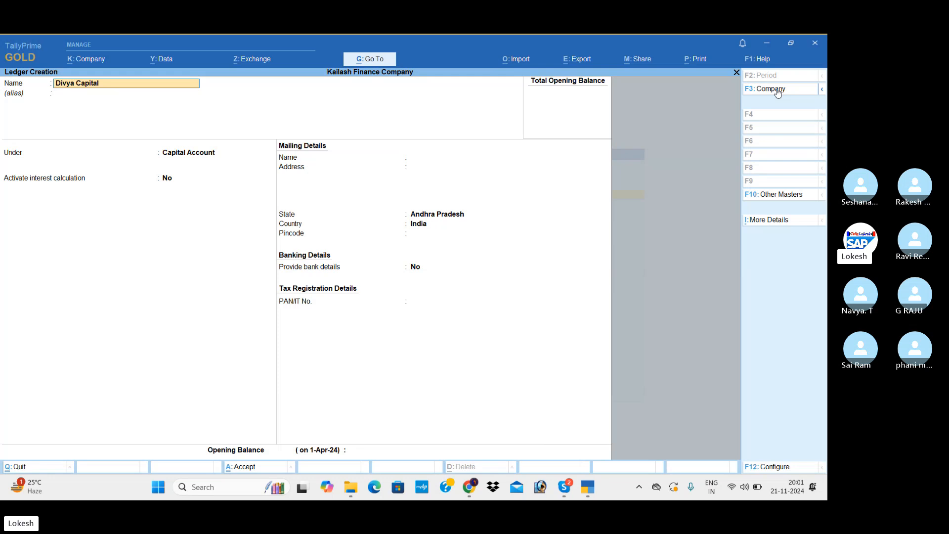
{"action": "key", "text": "Return"}
{"action": "key", "text": "Return"}
{"action": "key", "text": "Return"}
- Activate interest calculation for the Divya Capital ledger at 10% per 365-Day Year, excluding transaction dates for added and deducted amounts
{"action": "key", "text": "y"}
{"action": "key", "text": "Return"}
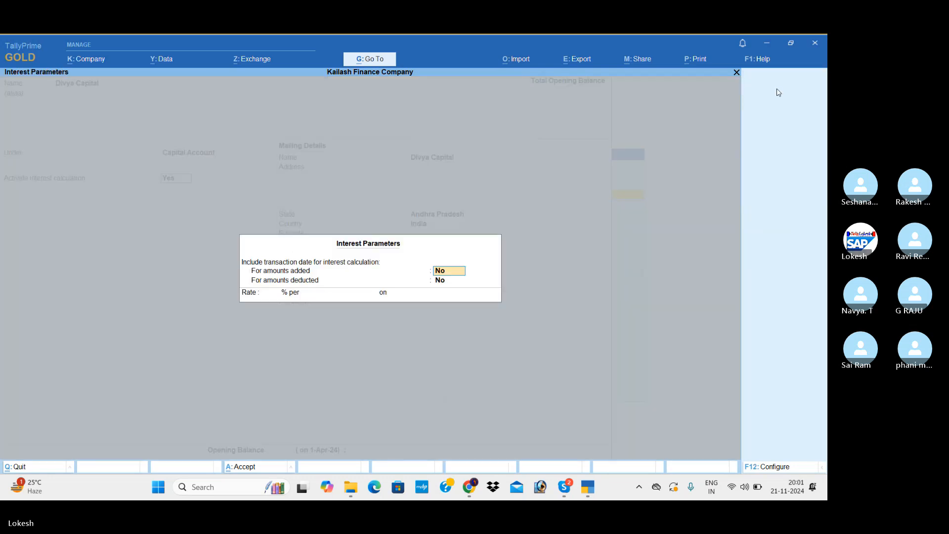
{"action": "key", "text": "Return"}
{"action": "key", "text": "Return"}
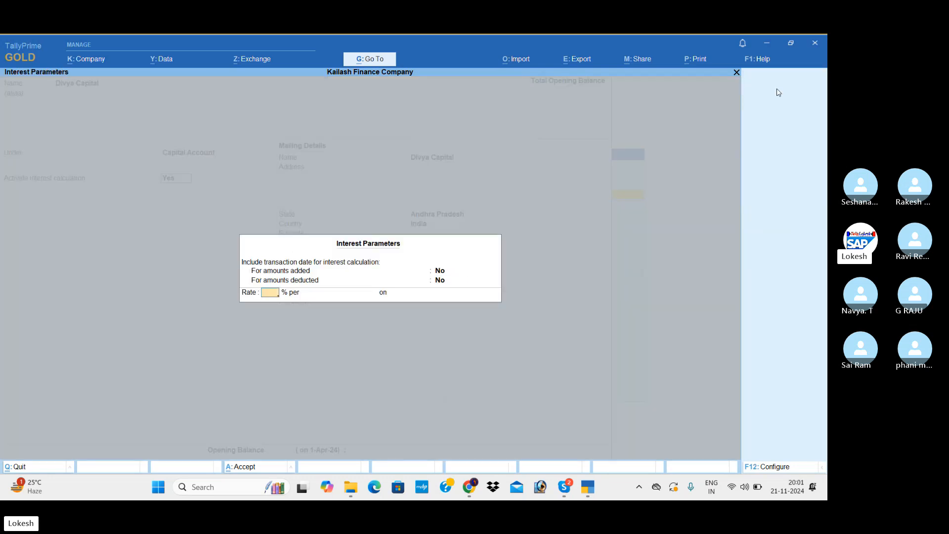
{"action": "type", "text": "10"}
{"action": "key", "text": "Return"}
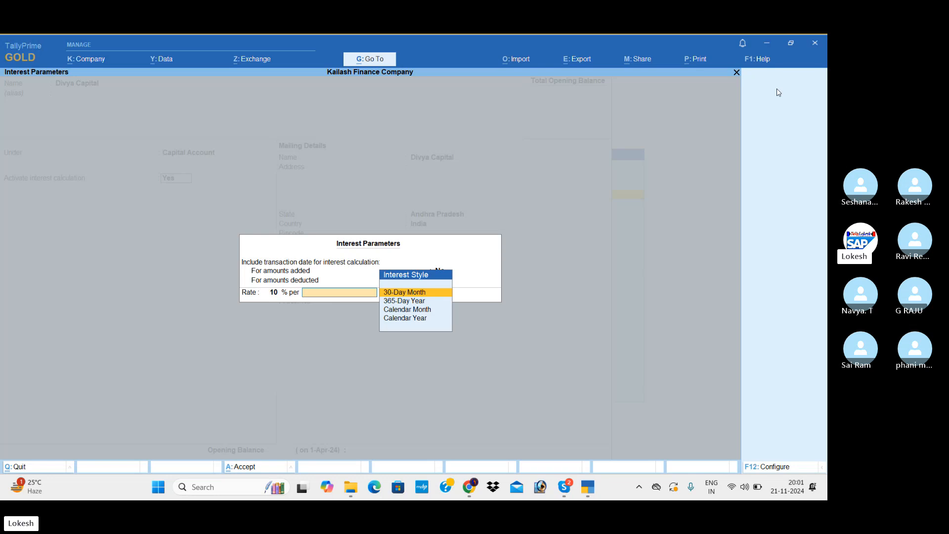
{"action": "key", "text": "Down"}
{"action": "key", "text": "Return"}
{"action": "key", "text": "Return"}
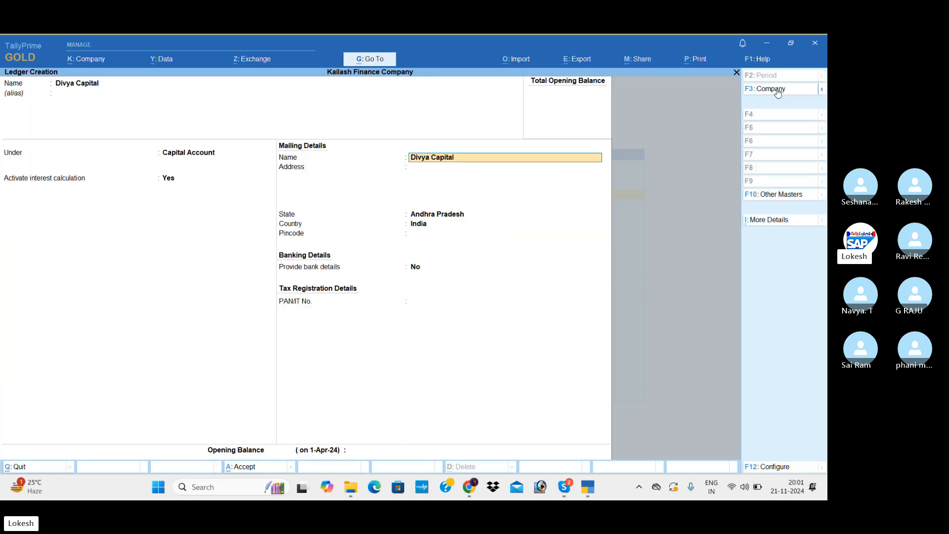
- Keep the default mailing, banking and tax details, leave the opening balance blank and save the Divya Capital ledger
{"action": "key", "text": "Return"}
{"action": "key", "text": "Return"}
{"action": "key", "text": "Return"}
{"action": "key", "text": "Return"}
{"action": "key", "text": "Return"}
{"action": "key", "text": "Return"}
{"action": "key", "text": "Return"}
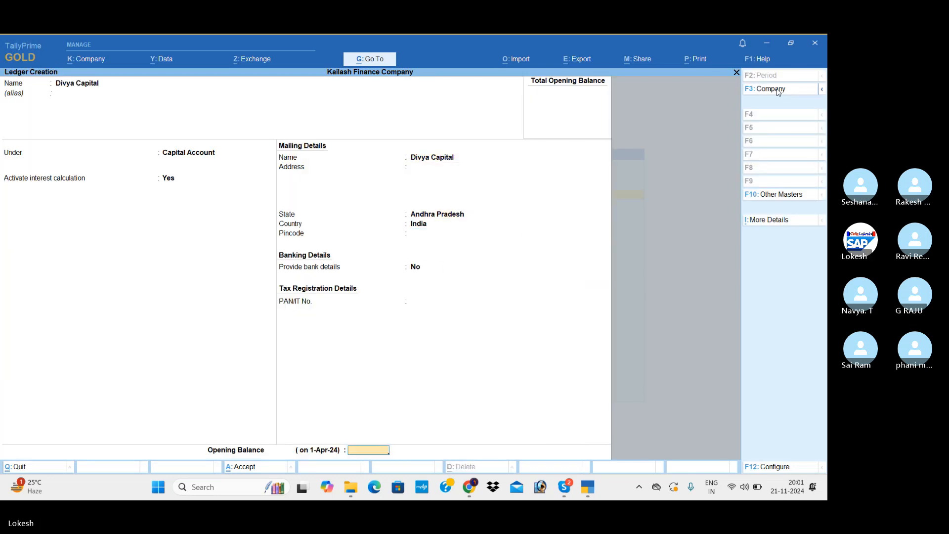
{"action": "key", "text": "Return"}
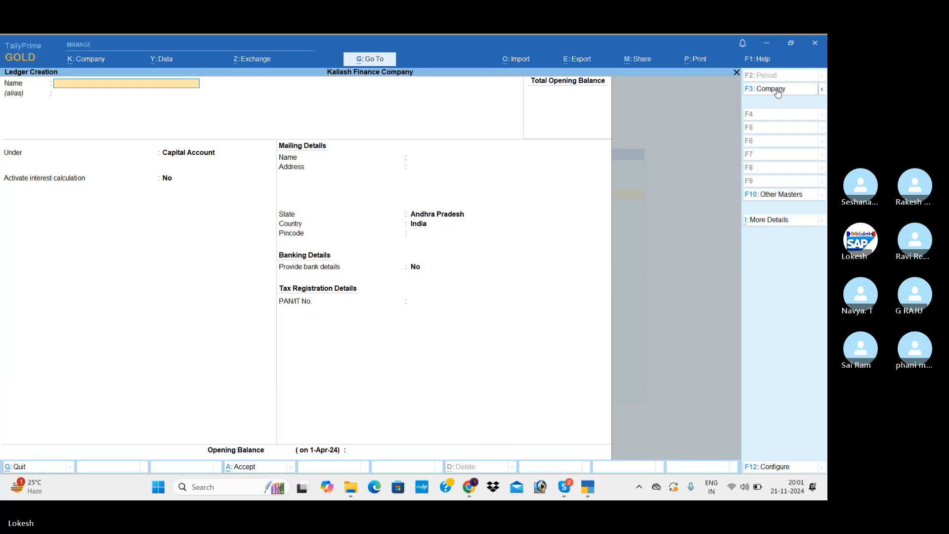
- Create a Rent ledger under Indirect Expenses with ledger type Not Applicable and no interest calculation, and save it
{"action": "type", "text": "Rent"}
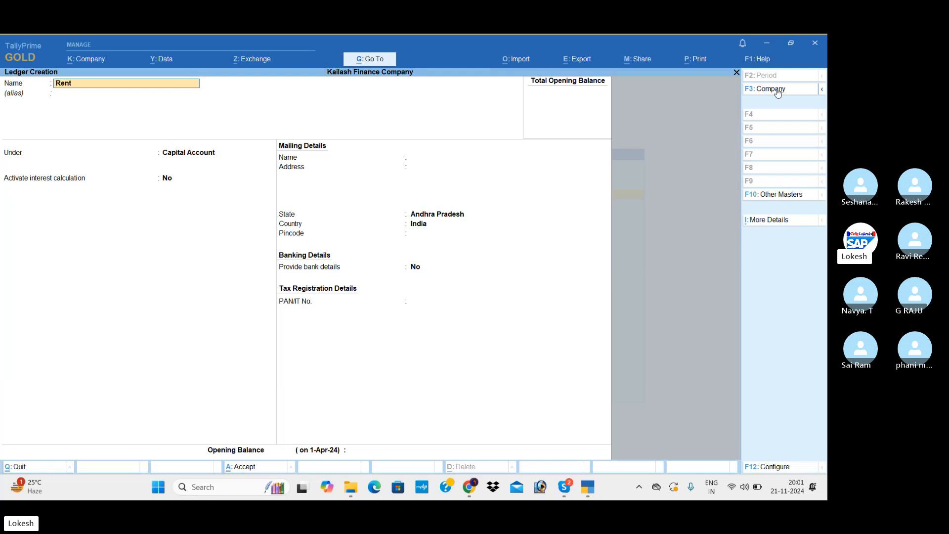
{"action": "key", "text": "Return"}
{"action": "key", "text": "Return"}
{"action": "type", "text": "Ind"}
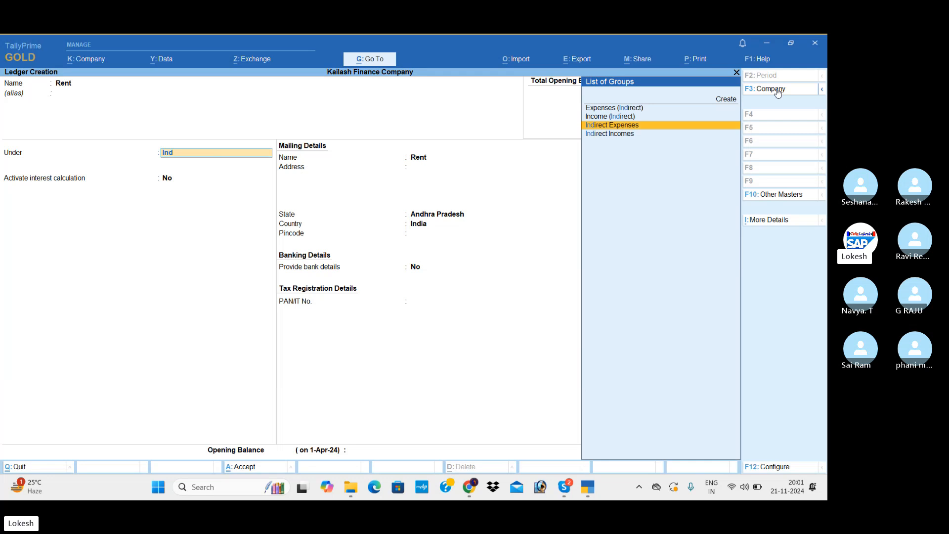
{"action": "key", "text": "Return"}
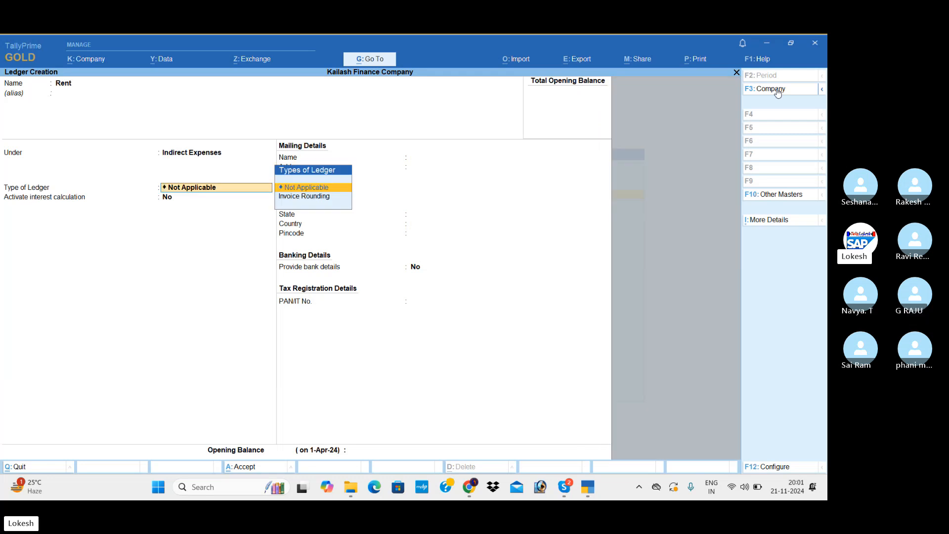
{"action": "key", "text": "Return"}
{"action": "key", "text": "Return"}
{"action": "key", "text": "Return"}
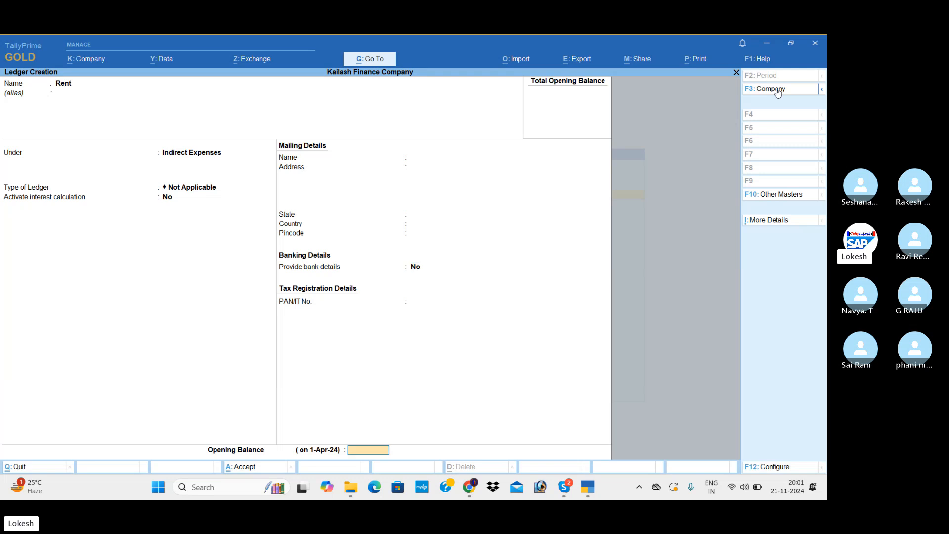
{"action": "key", "text": "Return"}
{"action": "key", "text": "Return"}
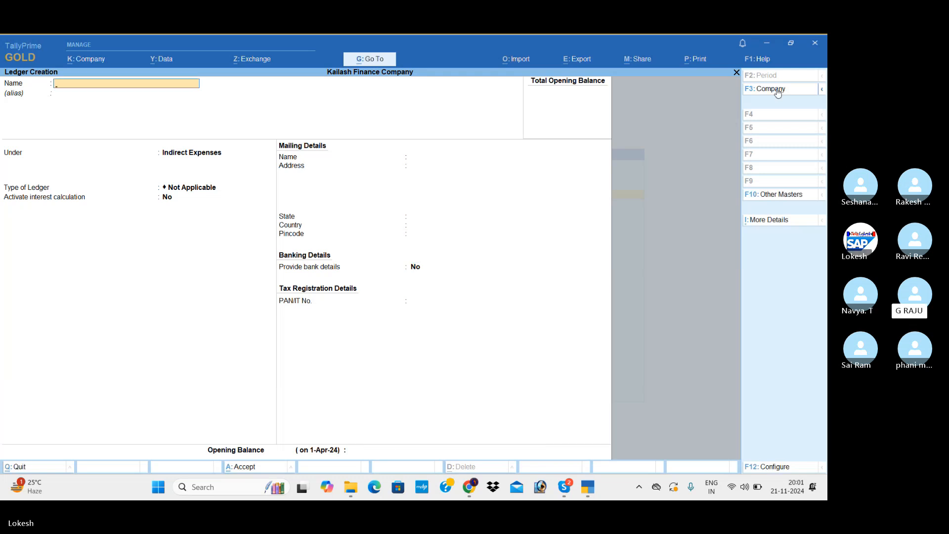
- Create an Electricity Bill ledger under Indirect Expenses without interest calculation and save it
{"action": "type", "text": "Electricit"}
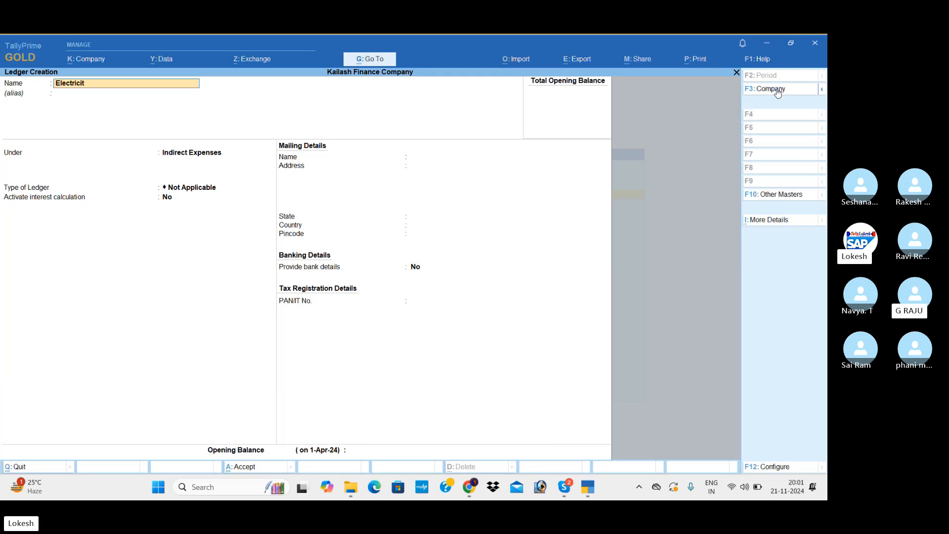
{"action": "type", "text": "y Bill"}
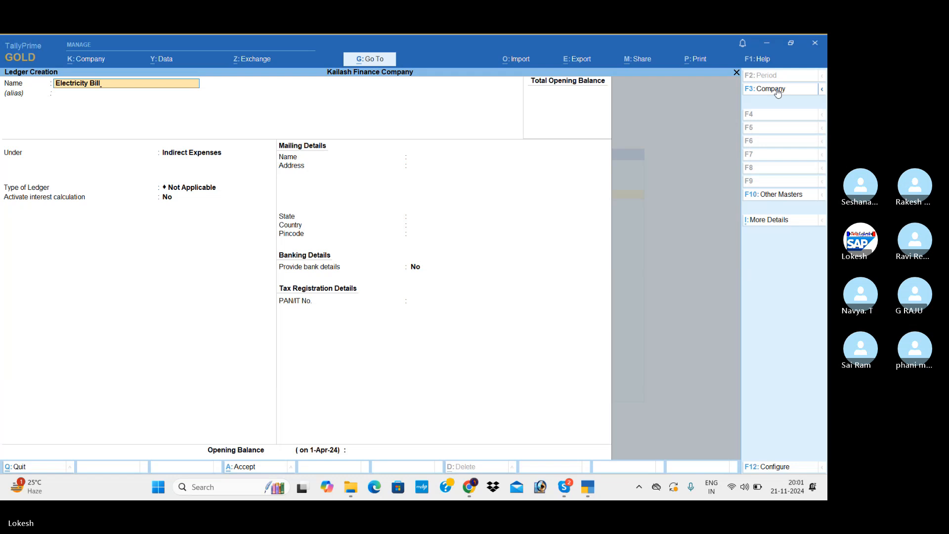
{"action": "key", "text": "Return"}
{"action": "key", "text": "Return"}
{"action": "key", "text": "Return"}
{"action": "key", "text": "Return"}
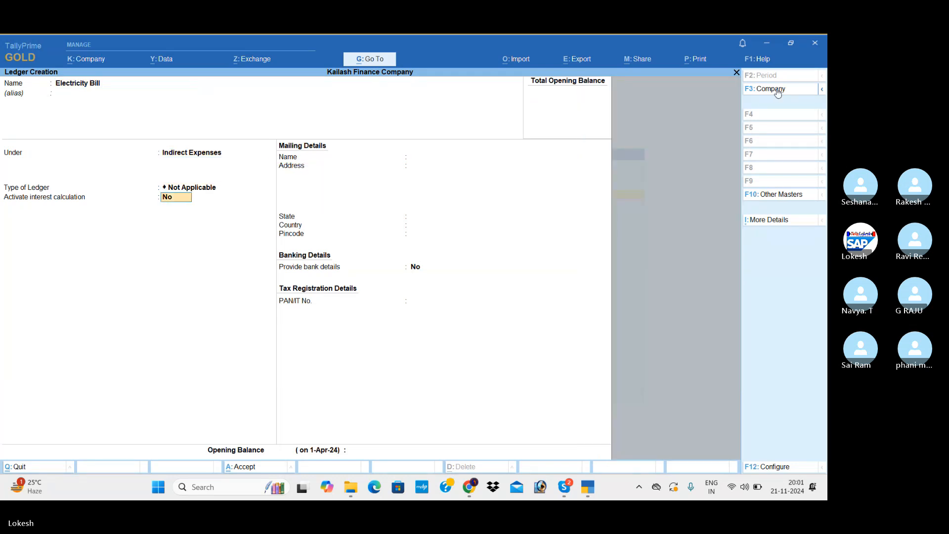
{"action": "key", "text": "Return"}
{"action": "key", "text": "Return"}
{"action": "key", "text": "Return"}
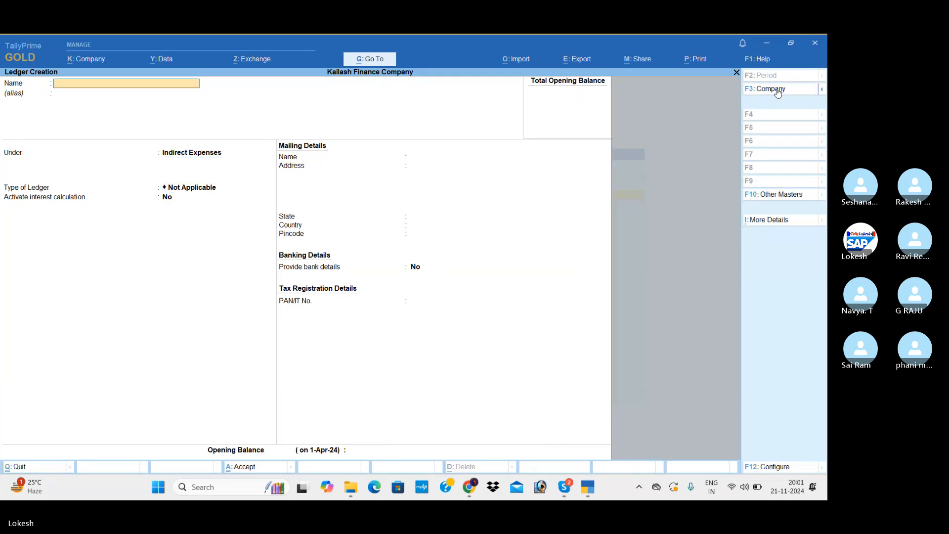
- Create a Tele Bill ledger under Indirect Expenses without interest calculation and save it
{"action": "type", "text": "Tele b"}
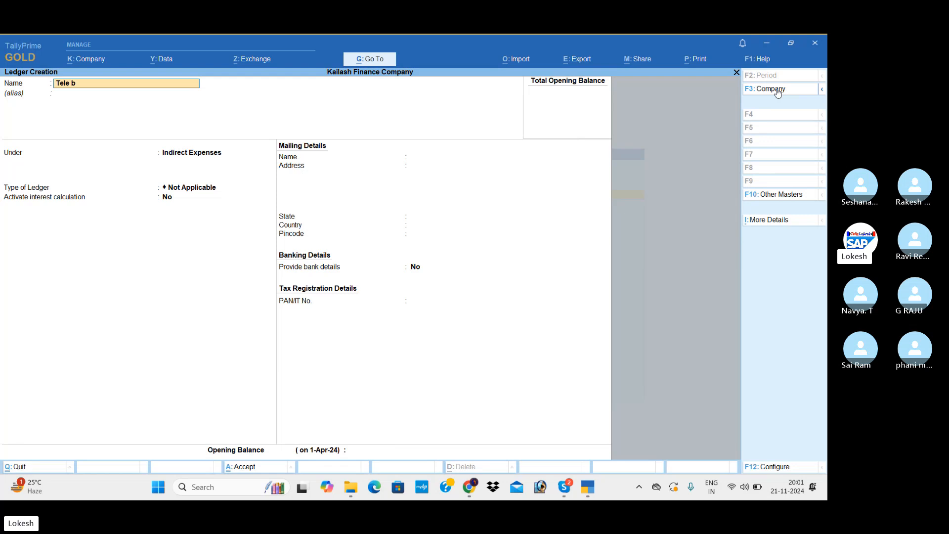
{"action": "type", "text": "ill"}
{"action": "key", "text": "Return"}
{"action": "key", "text": "Return"}
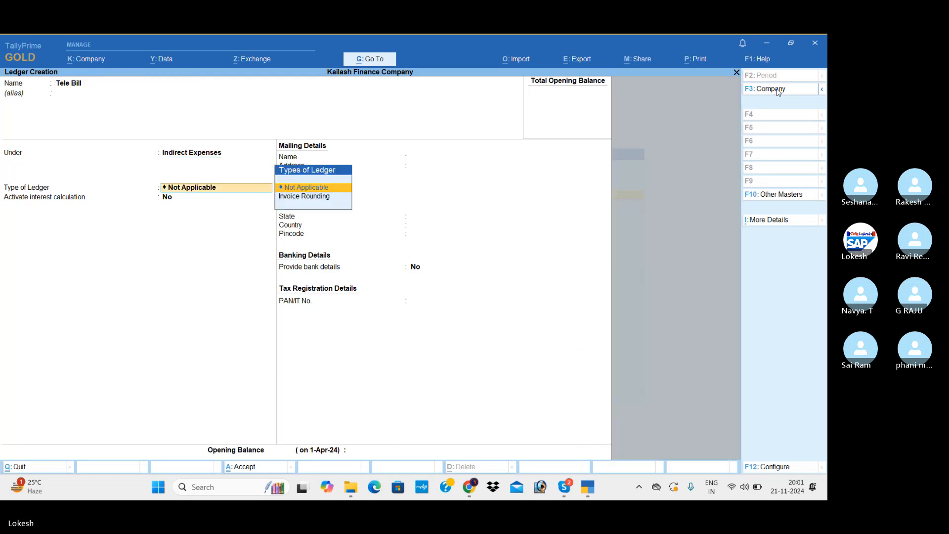
{"action": "key", "text": "Return"}
{"action": "key", "text": "Return"}
{"action": "key", "text": "Return"}
{"action": "key", "text": "Return"}
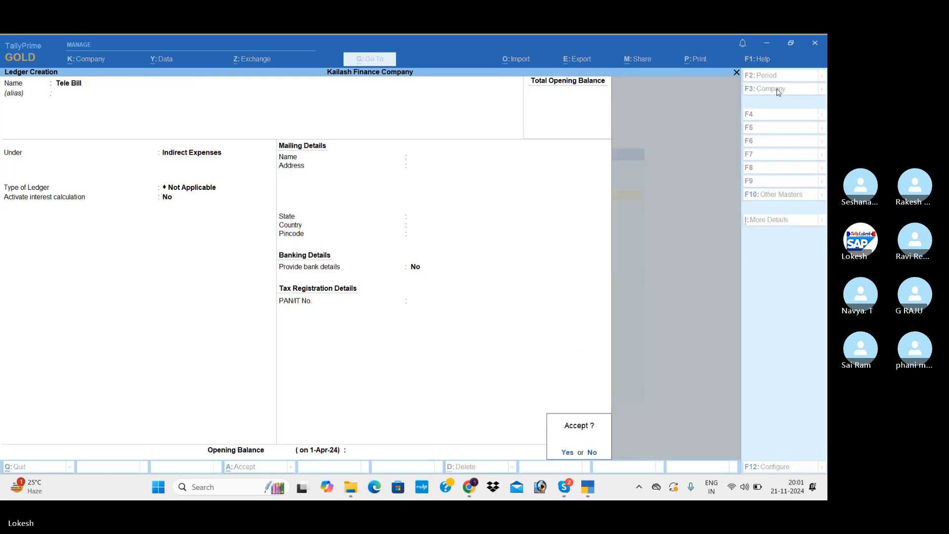
{"action": "key", "text": "Return"}
- Create a Commission Received ledger under Indirect Incomes without interest calculation and save it
{"action": "type", "text": "Commis"}
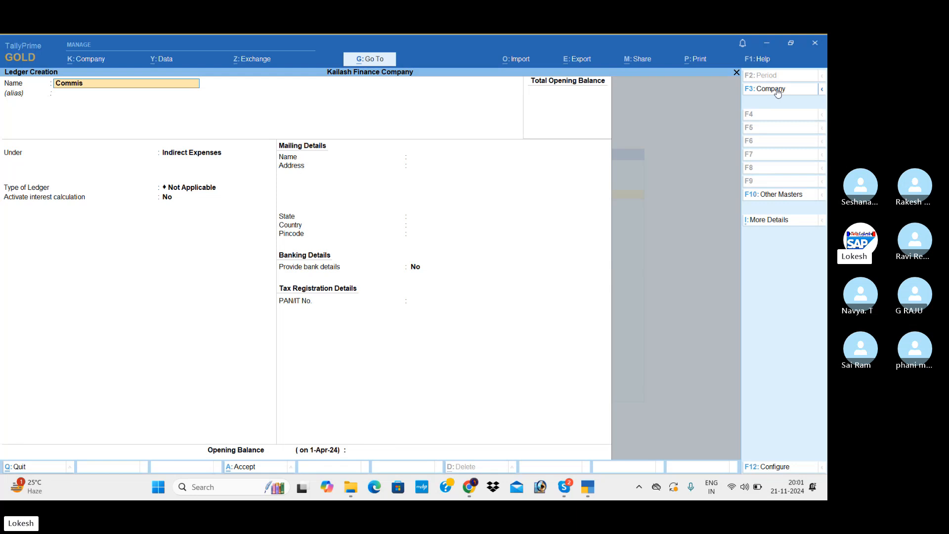
{"action": "type", "text": "sion Receive"}
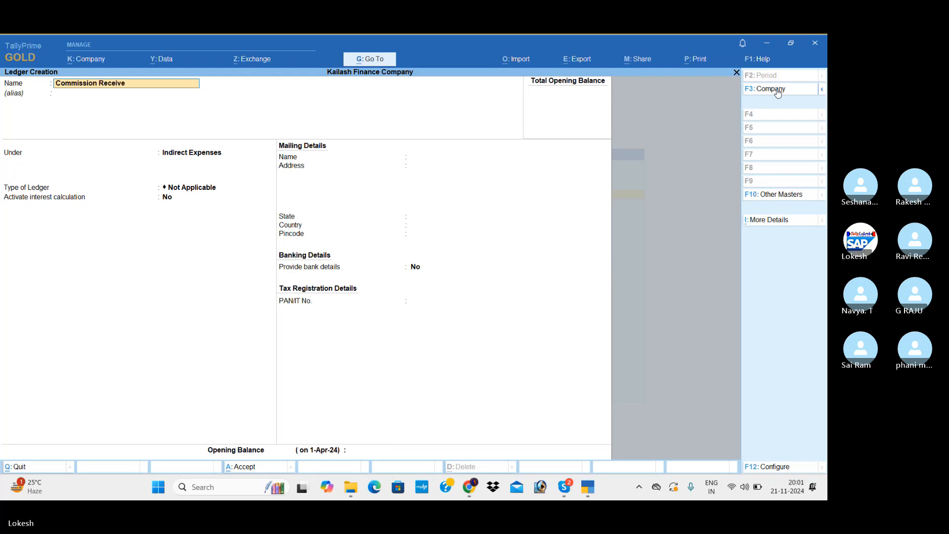
{"action": "key", "text": "Return"}
{"action": "key", "text": "Return"}
{"action": "type", "text": "Ind"}
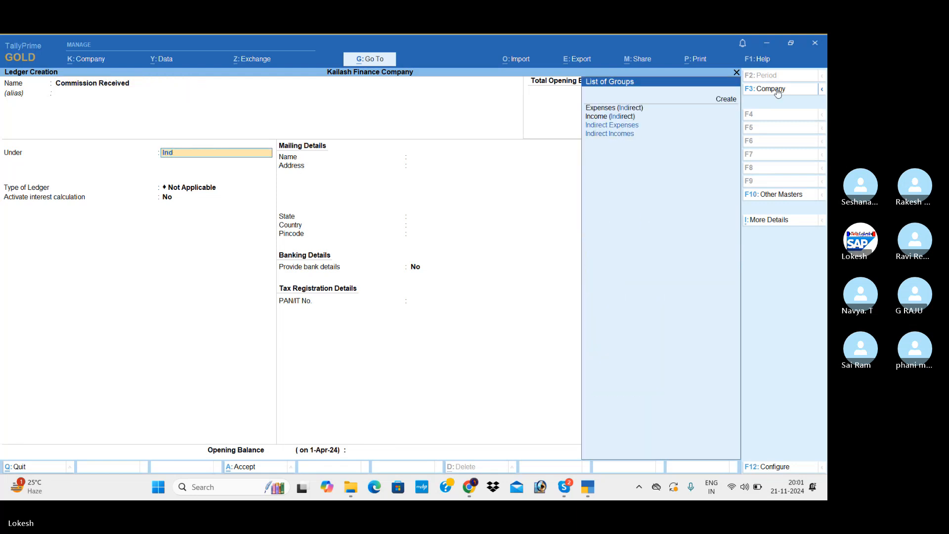
{"action": "key", "text": "Down"}
{"action": "key", "text": "Return"}
{"action": "key", "text": "Return"}
{"action": "key", "text": "Return"}
{"action": "key", "text": "Return"}
{"action": "key", "text": "Return"}
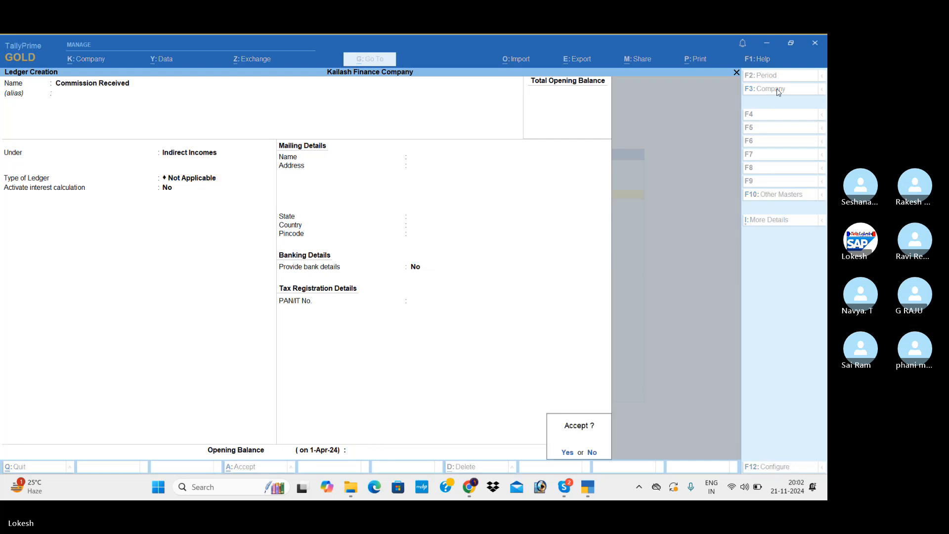
{"action": "key", "text": "Return"}
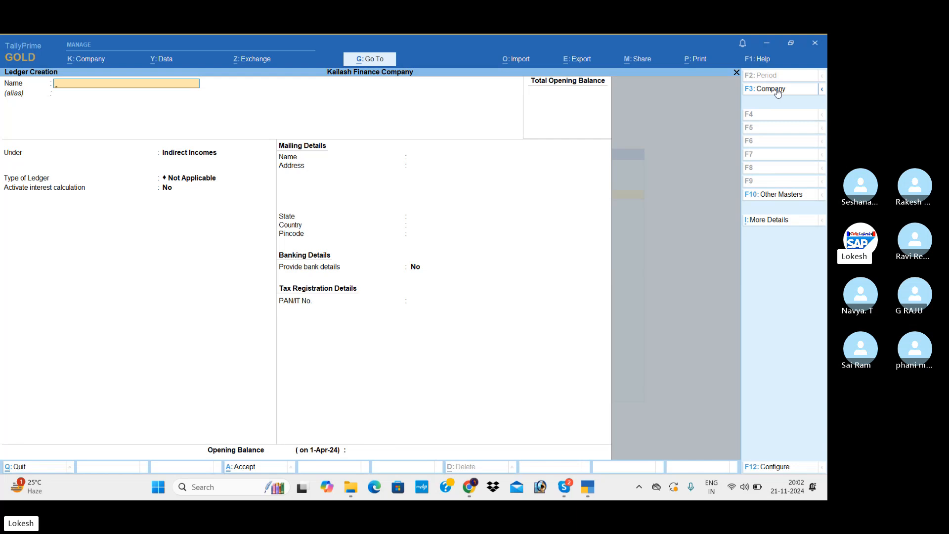
- Leave ledger creation, return to the Gateway of Tally and open accounting voucher entry
{"action": "key", "text": "Escape"}
{"action": "key", "text": "Return"}
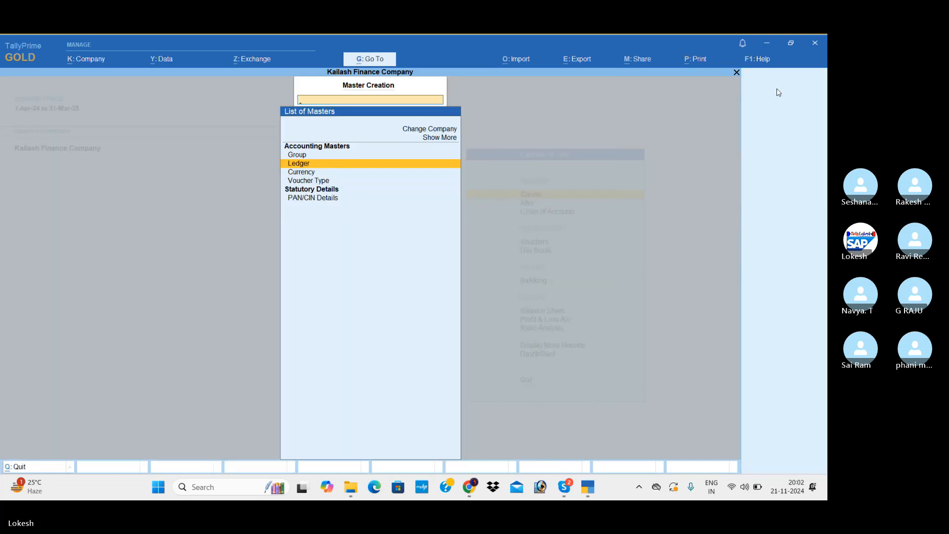
{"action": "key", "text": "Escape"}
{"action": "key", "text": "Down"}
{"action": "key", "text": "Down"}
{"action": "key", "text": "Down"}
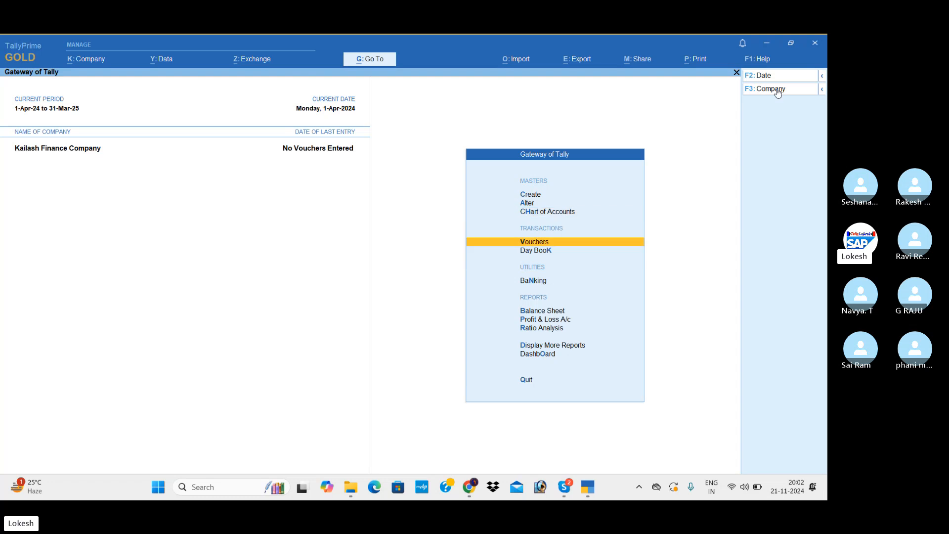
{"action": "key", "text": "Return"}
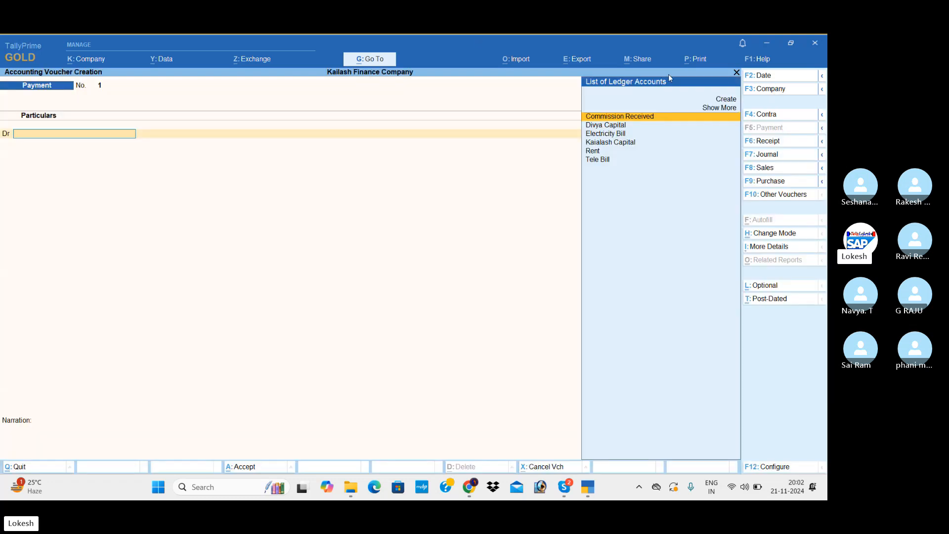
- Change the voucher type to Receipt and set the voucher date to 1-4
{"action": "left_click", "coordinate": [772, 148]}
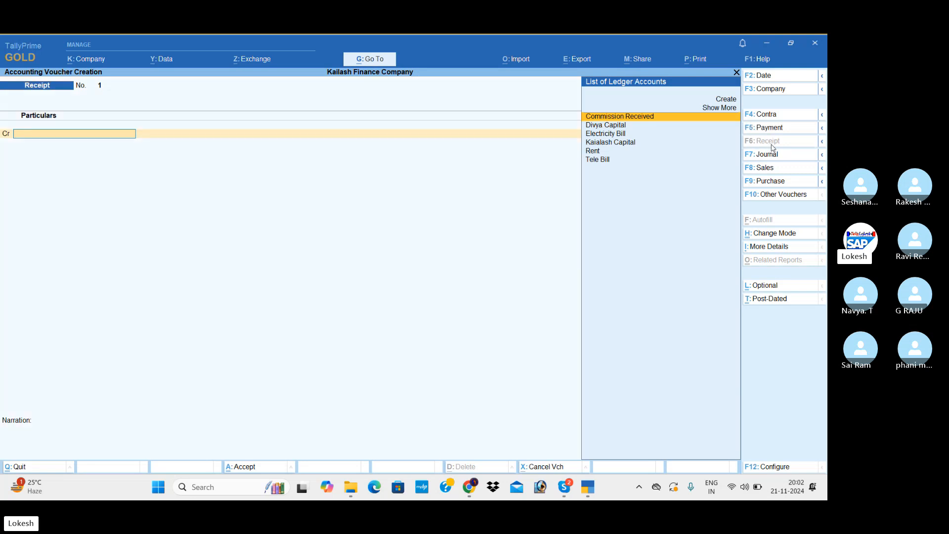
{"action": "left_click", "coordinate": [768, 79]}
{"action": "type", "text": "1-4"}
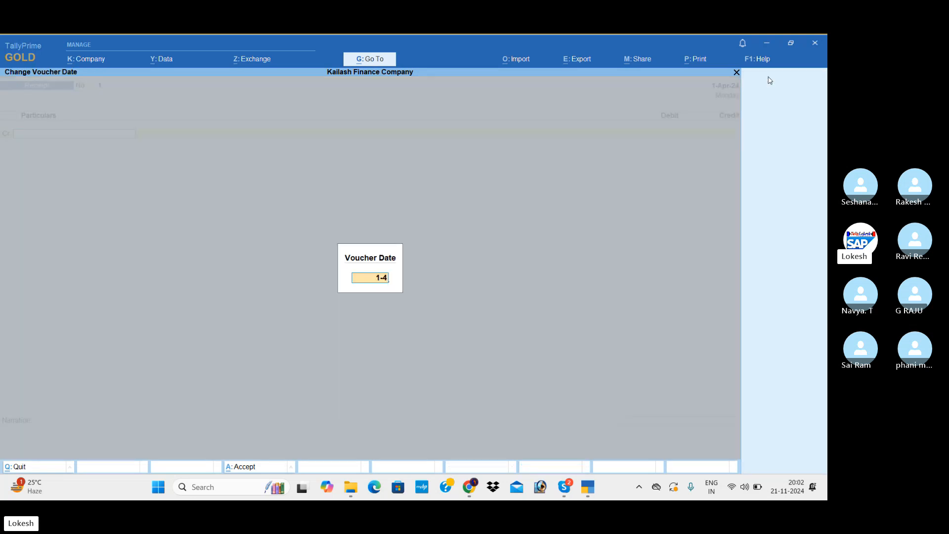
{"action": "key", "text": "Return"}
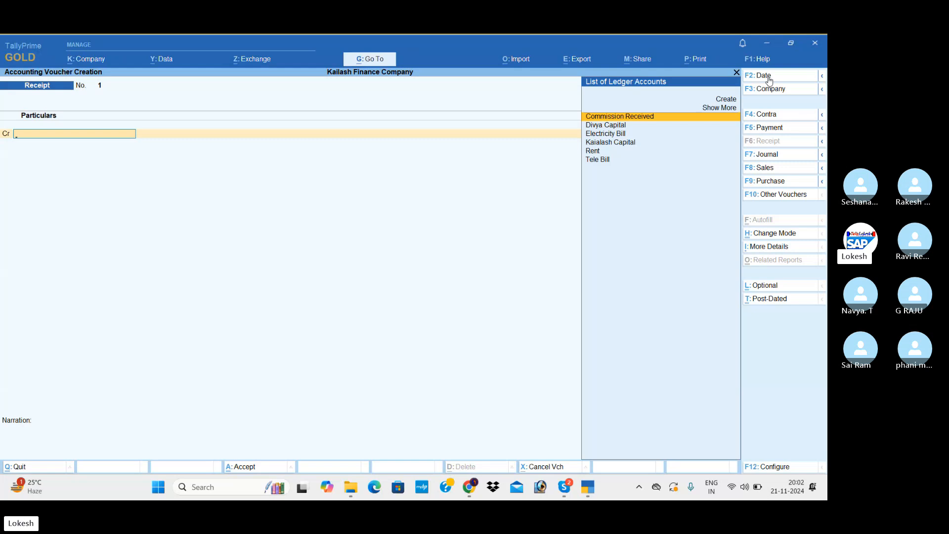
- Credit Kaialash Capital with 8,00,000 in the receipt voucher
{"action": "type", "text": "k"}
{"action": "key", "text": "Return"}
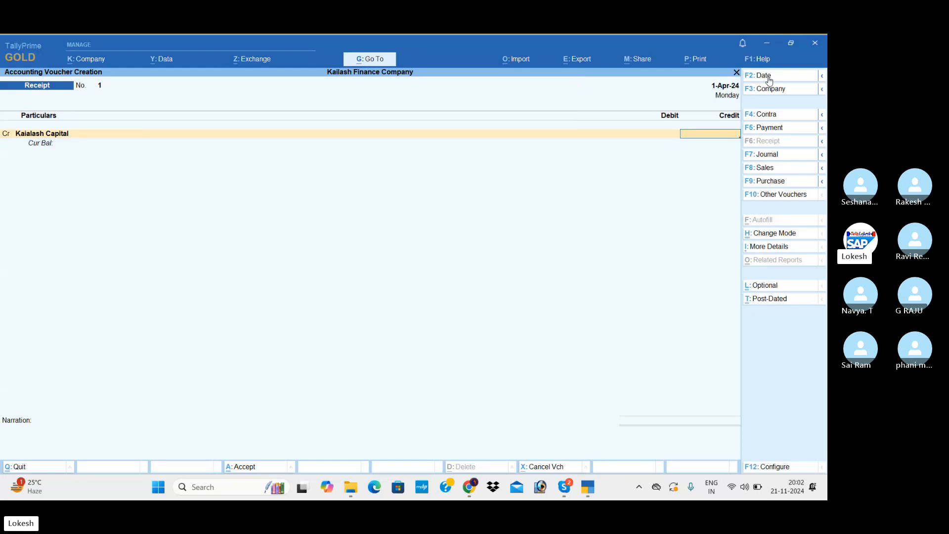
{"action": "type", "text": "8,00,000"}
{"action": "key", "text": "Return"}
- Debit Cash for 8,00,000, leave the narration blank and save the receipt voucher
{"action": "key", "text": "Down"}
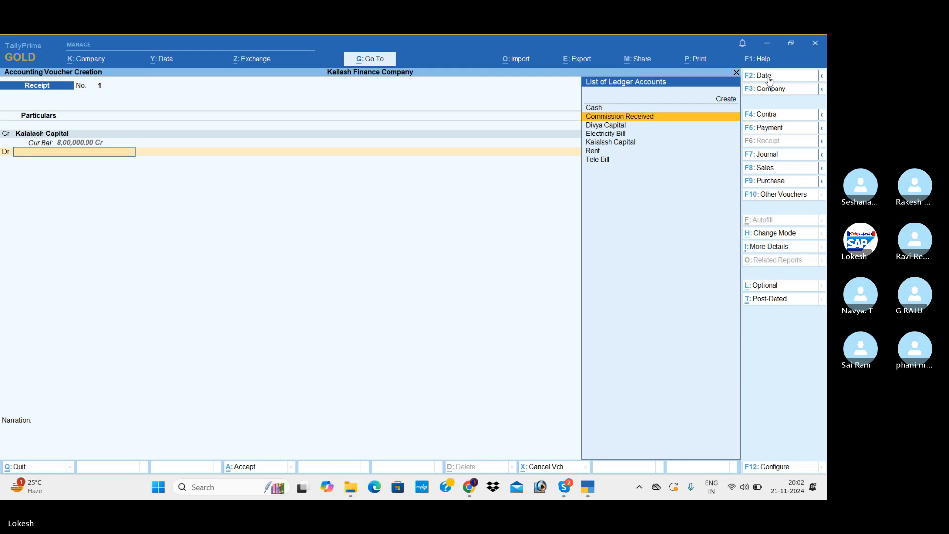
{"action": "key", "text": "Up"}
{"action": "key", "text": "Return"}
{"action": "key", "text": "Return"}
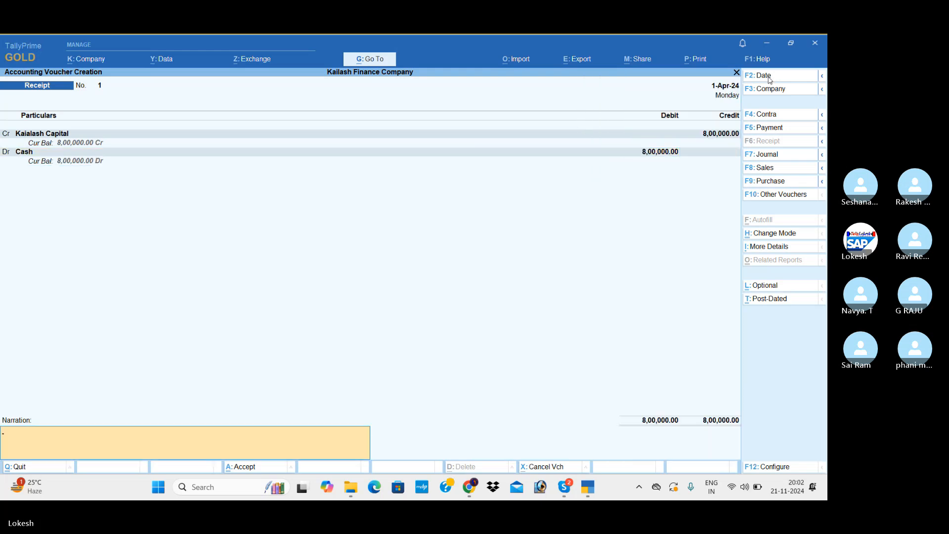
{"action": "key", "text": "Return"}
{"action": "key", "text": "Return"}
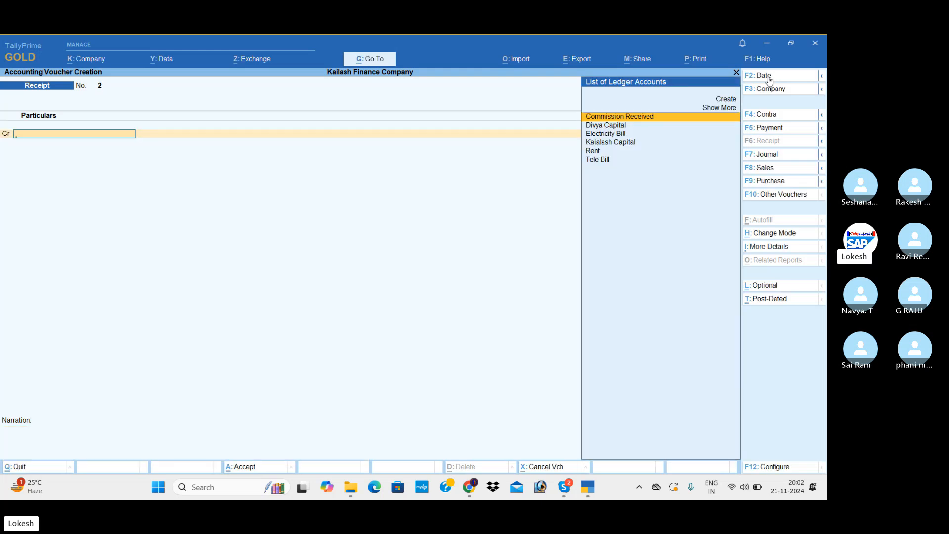
- Set the second receipt voucher's date to 1-5 and credit Kaialash Capital with 3,00,000
{"action": "left_click", "coordinate": [769, 81]}
{"action": "type", "text": "1-5"}
{"action": "key", "text": "Return"}
{"action": "type", "text": "K"}
{"action": "key", "text": "Return"}
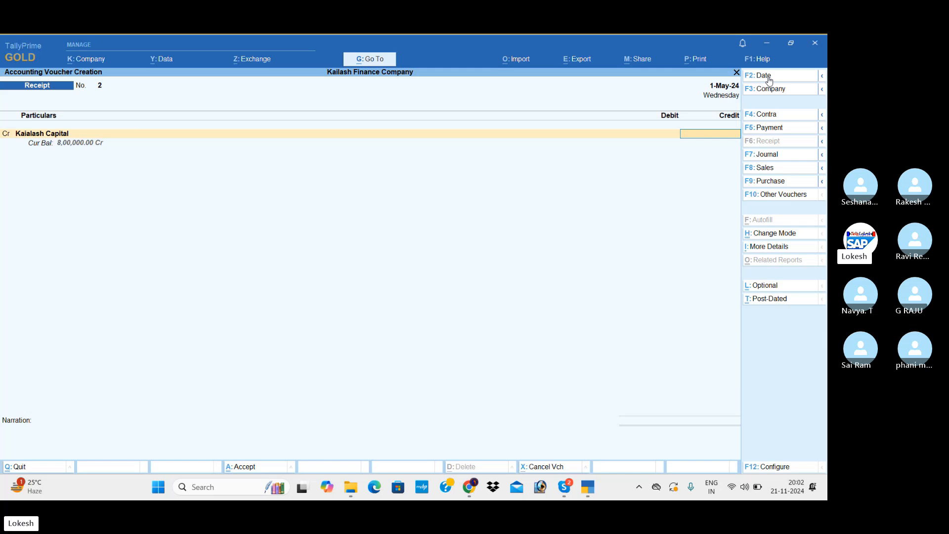
{"action": "type", "text": "300000"}
{"action": "key", "text": "Return"}
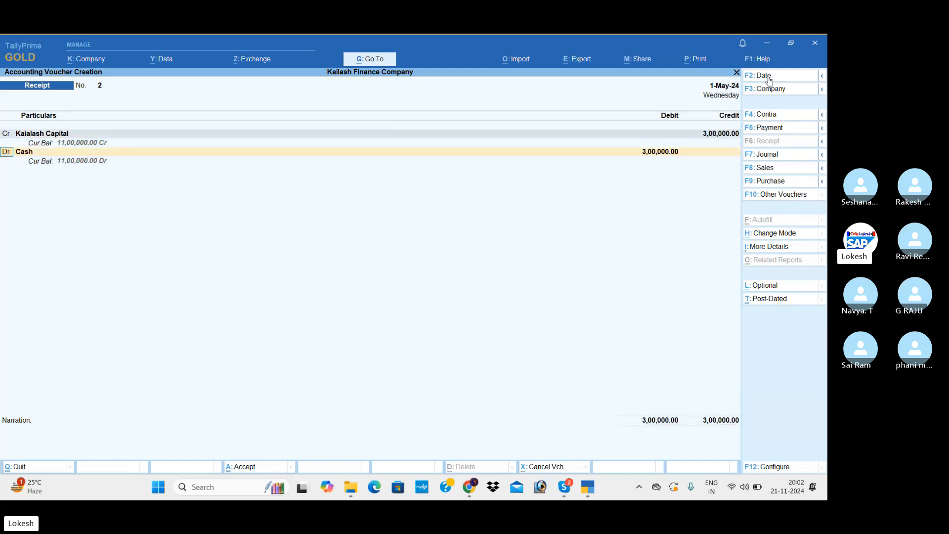
- Complete the 3,00,000 Cash debit, leave the narration blank and save the receipt voucher
{"action": "key", "text": "Return"}
{"action": "key", "text": "Return"}
{"action": "key", "text": "Return"}
{"action": "key", "text": "Return"}
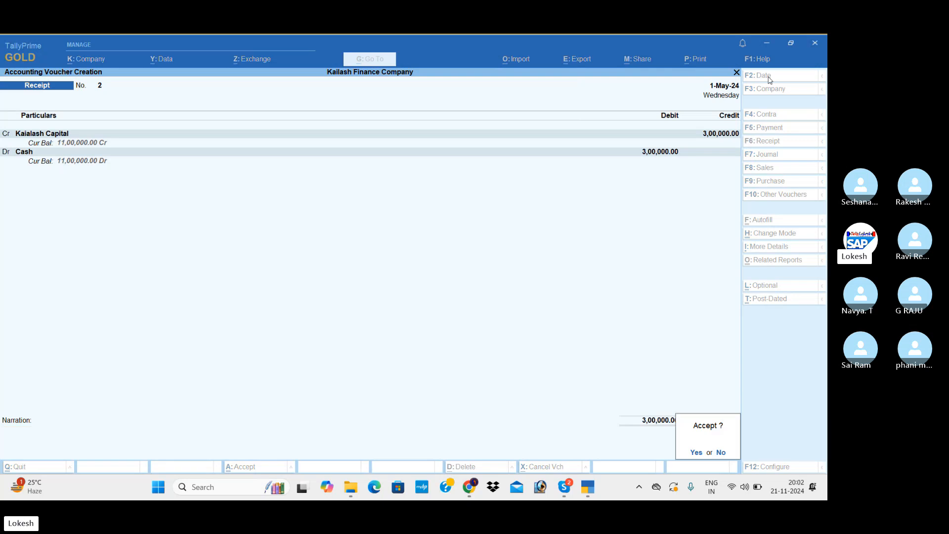
{"action": "key", "text": "Return"}
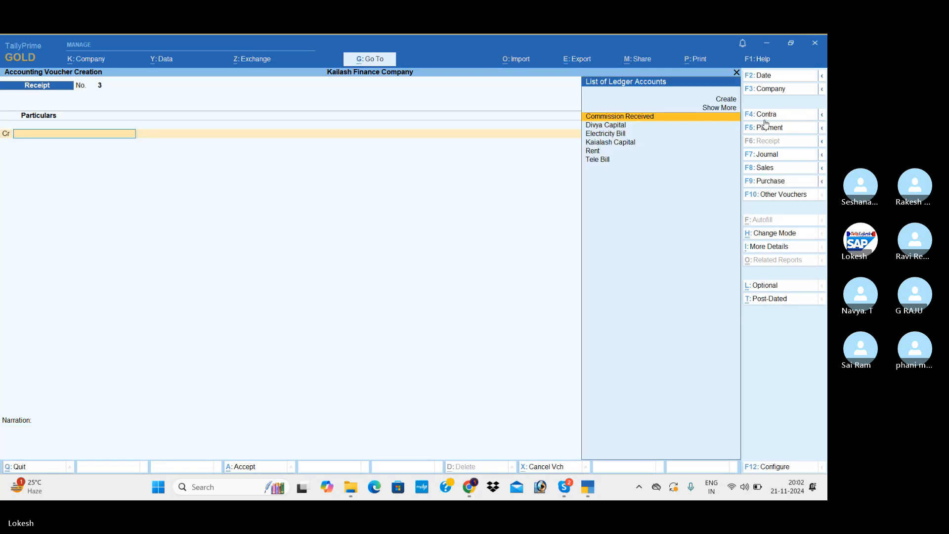
- Date the third receipt voucher 1-6 and credit Divya Capital with 40,000
{"action": "left_click", "coordinate": [775, 78]}
{"action": "type", "text": "1-8"}
{"action": "key", "text": "Return"}
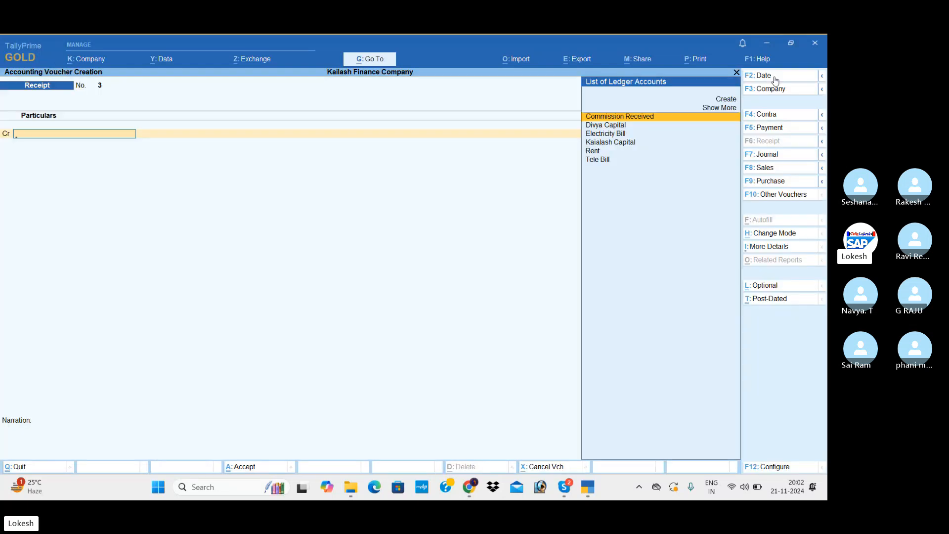
{"action": "type", "text": "D"}
{"action": "key", "text": "Return"}
{"action": "type", "text": "40000"}
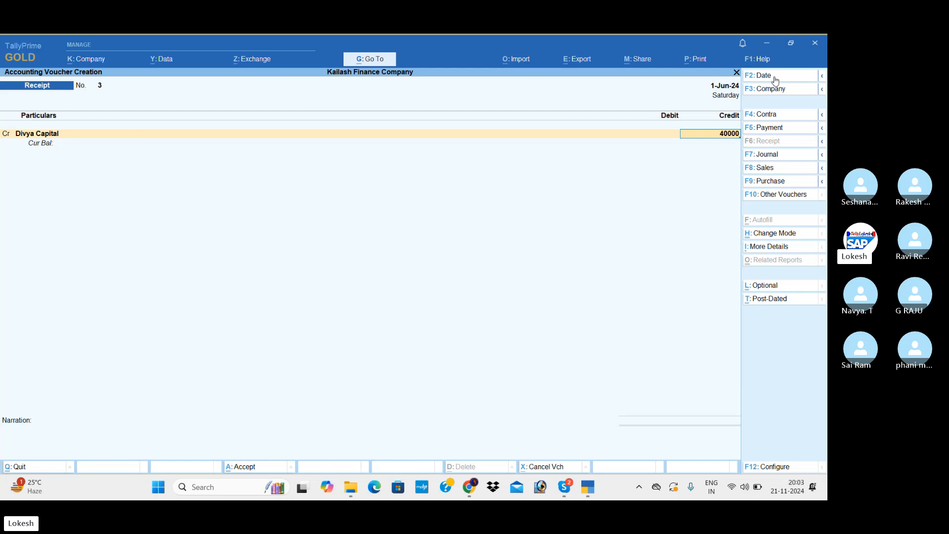
{"action": "key", "text": "Return"}
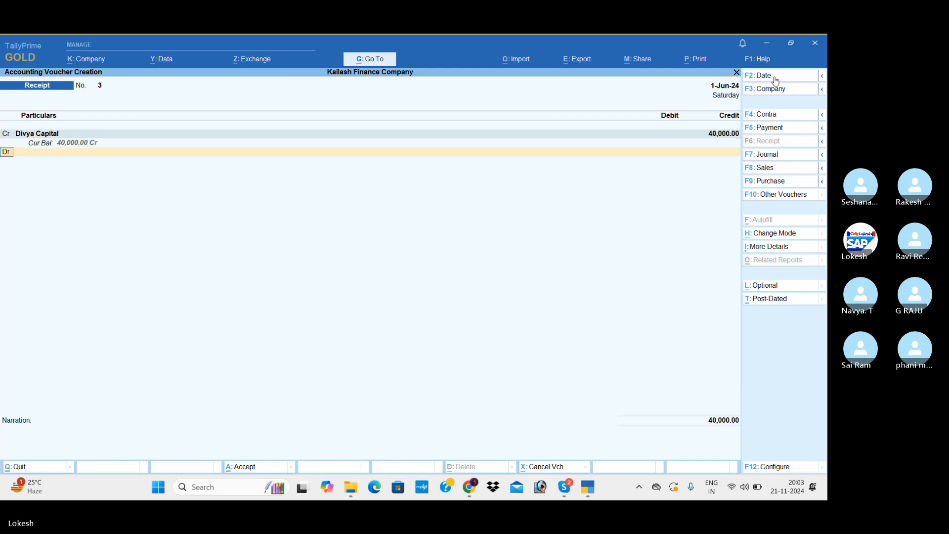
- Choose Cash as the debit ledger and correct the Divya Capital credit to 4,00,000
{"action": "key", "text": "Up"}
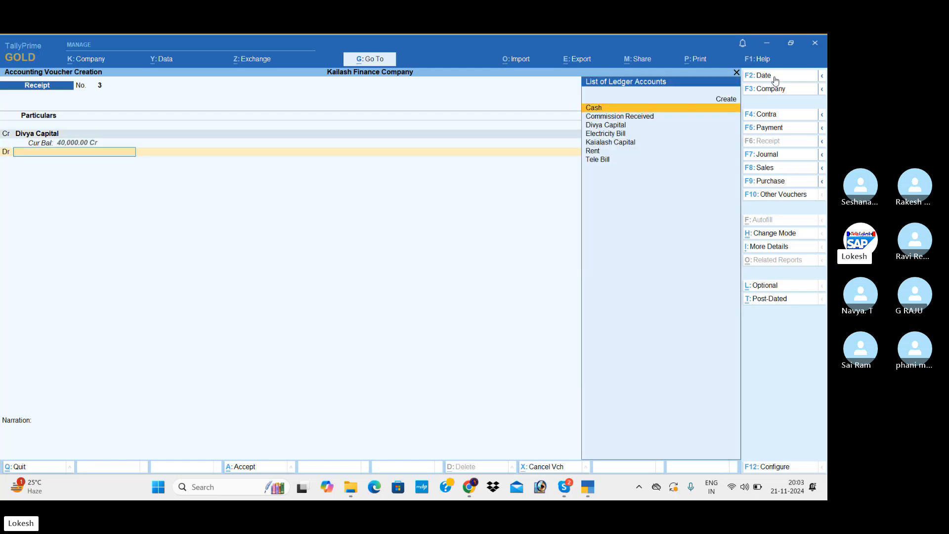
{"action": "key", "text": "Return"}
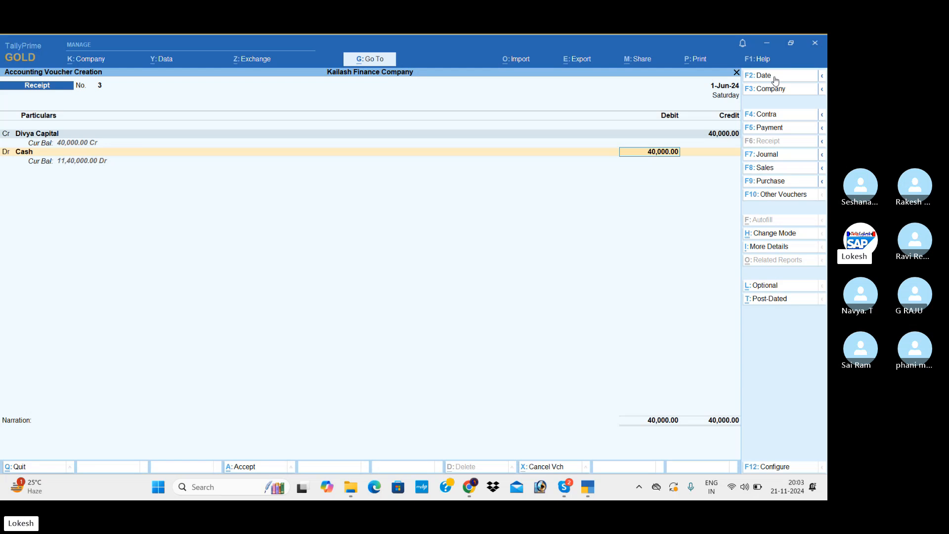
{"action": "key", "text": "Up"}
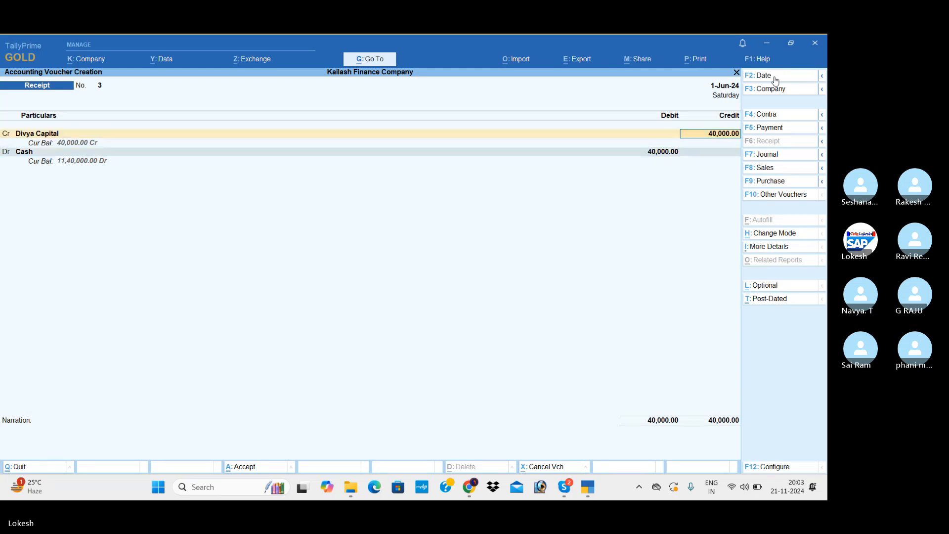
{"action": "type", "text": "400000"}
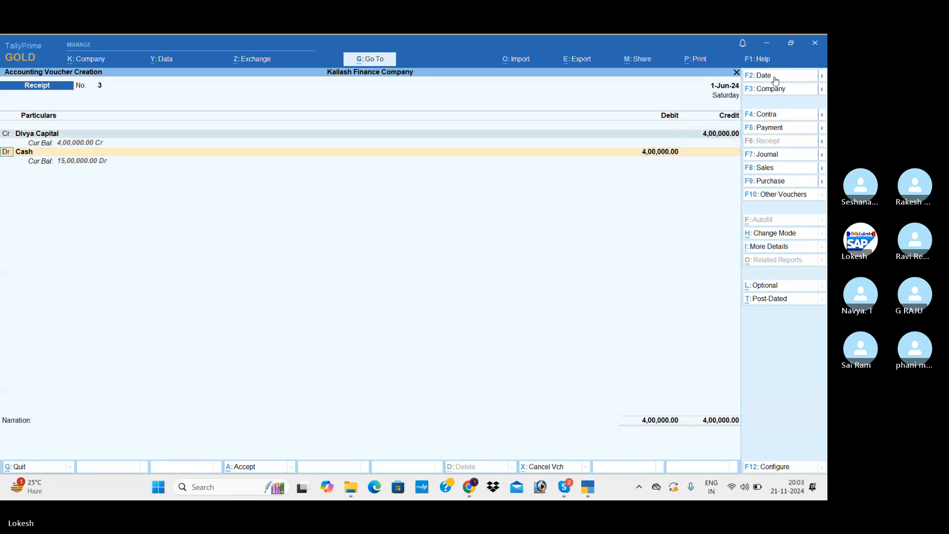
- Keep Cash debited for 4,00,000, leave the narration blank and save the receipt voucher
{"action": "key", "text": "Return"}
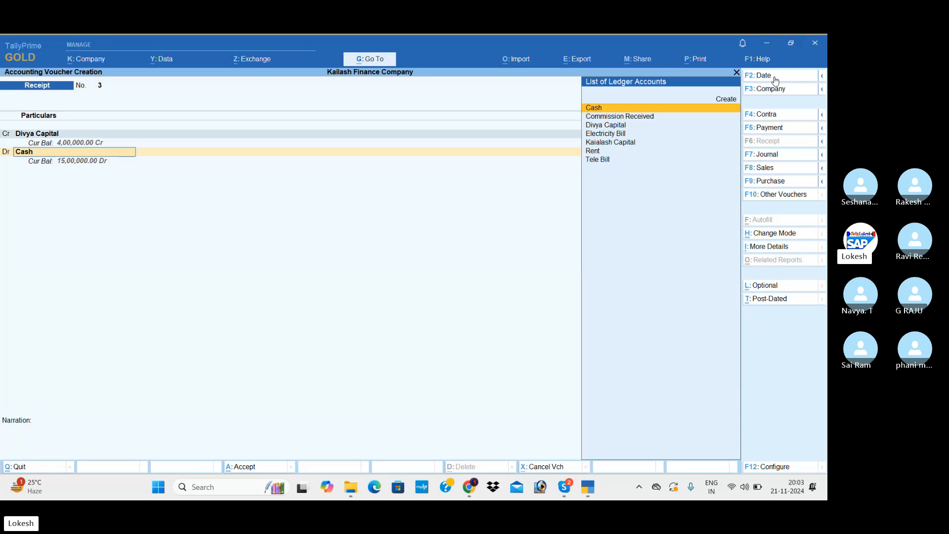
{"action": "key", "text": "Return"}
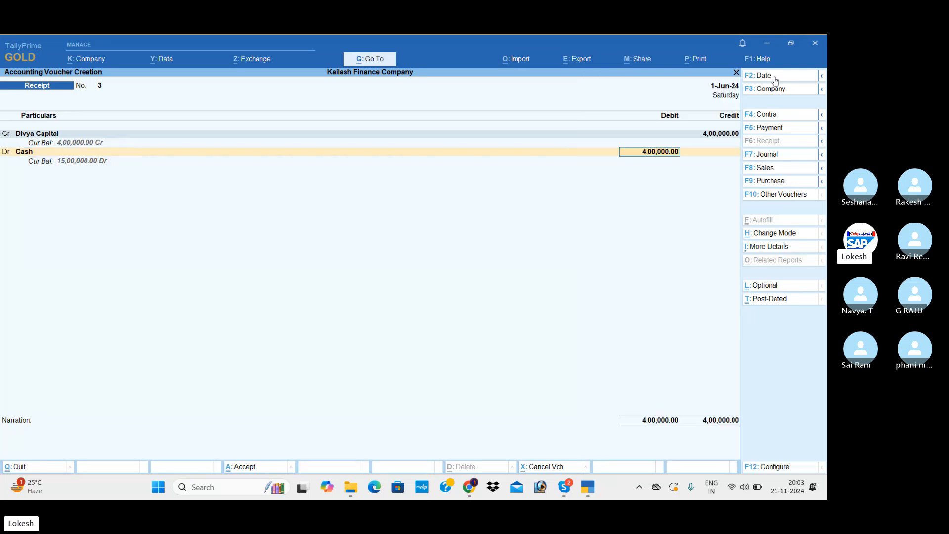
{"action": "key", "text": "Return"}
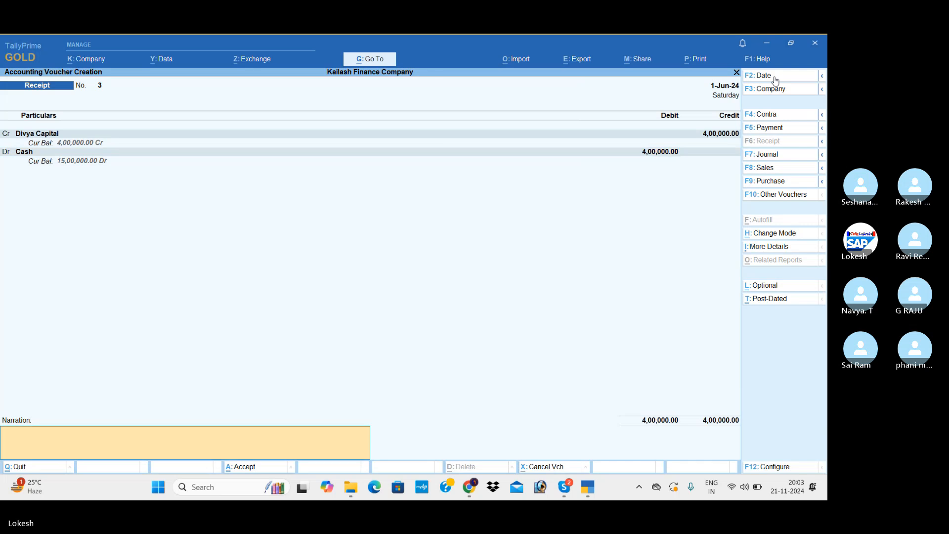
{"action": "key", "text": "Return"}
{"action": "key", "text": "Return"}
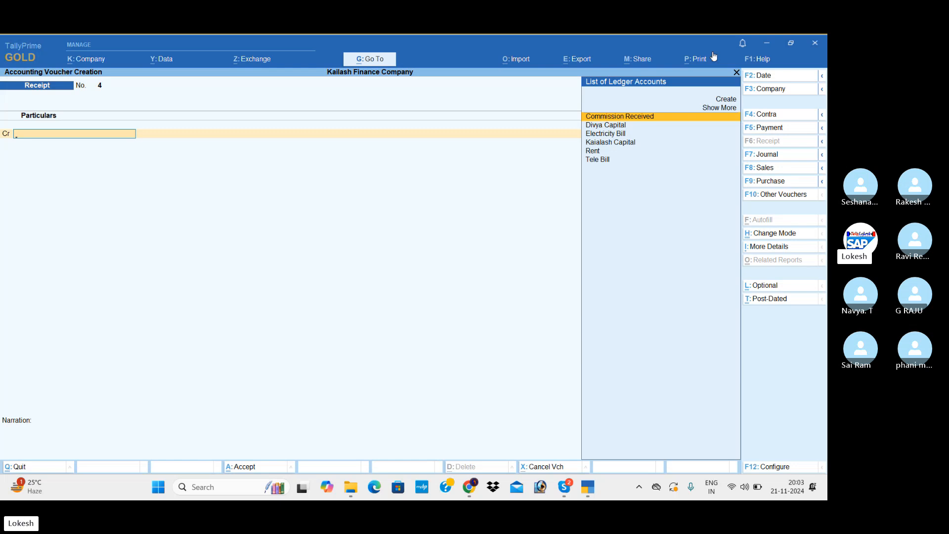
- Change the voucher type to Payment and set the voucher date to 1-6
{"action": "left_click", "coordinate": [783, 129]}
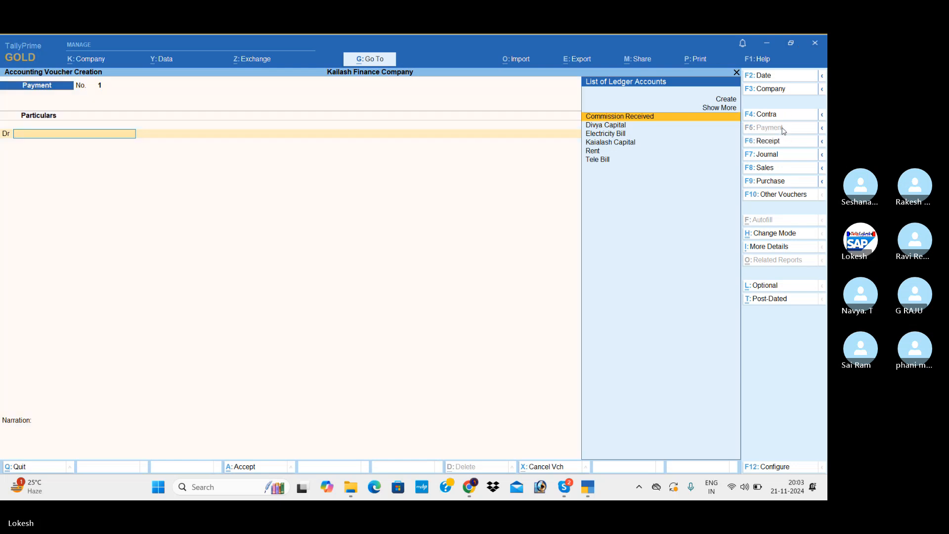
{"action": "left_click", "coordinate": [773, 75]}
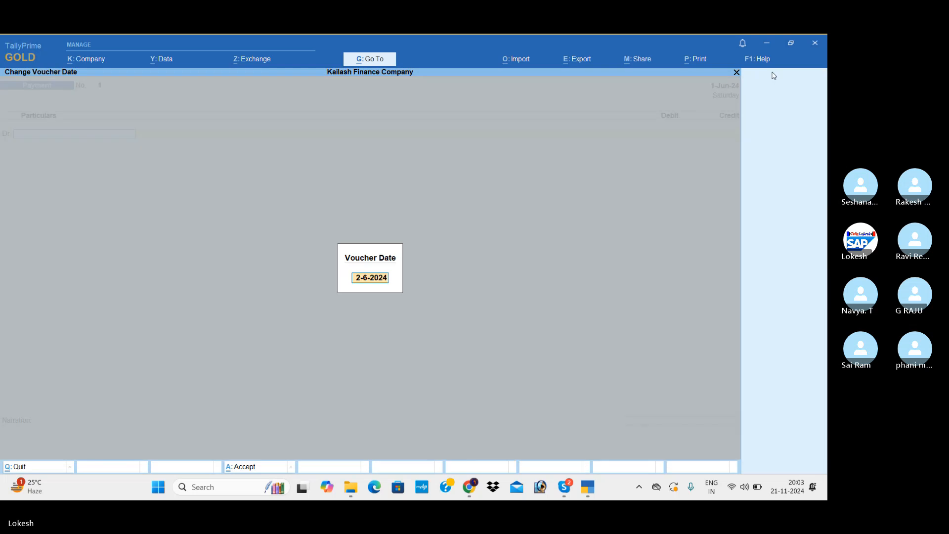
{"action": "type", "text": "1-6"}
{"action": "key", "text": "Return"}
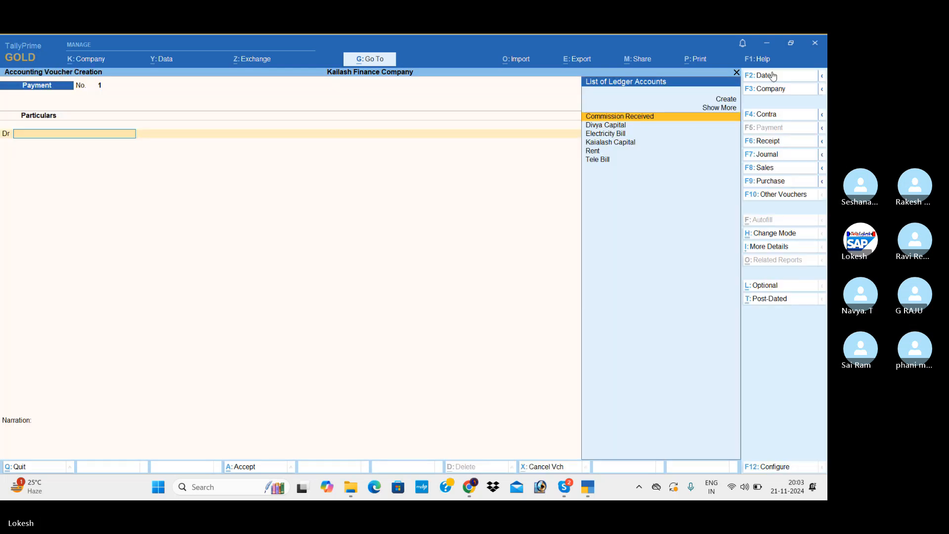
- Debit Kaialash Capital with 2,00,000 in the payment voucher
{"action": "type", "text": "K"}
{"action": "key", "text": "Return"}
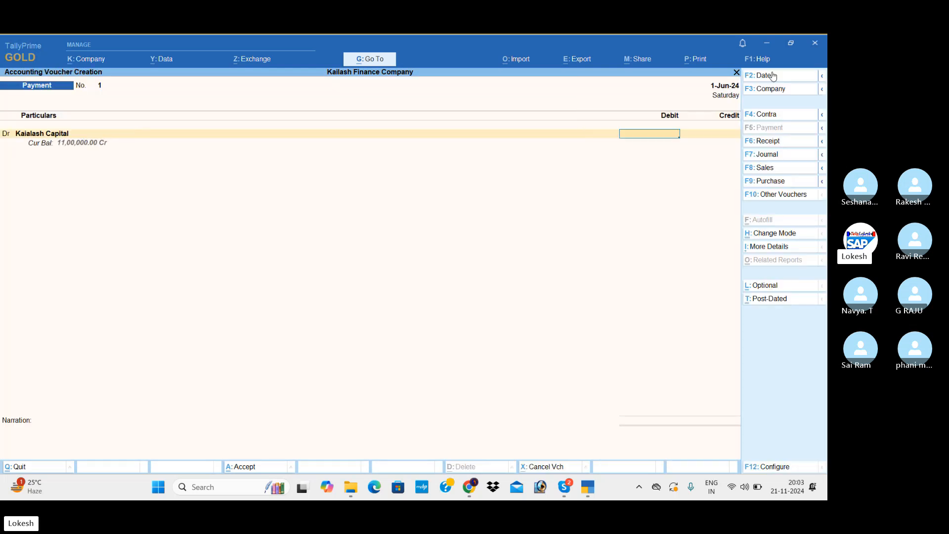
{"action": "type", "text": "200000"}
{"action": "key", "text": "Return"}
- Credit Cash for 2,00,000, leave the narration blank and save the payment voucher
{"action": "key", "text": "Return"}
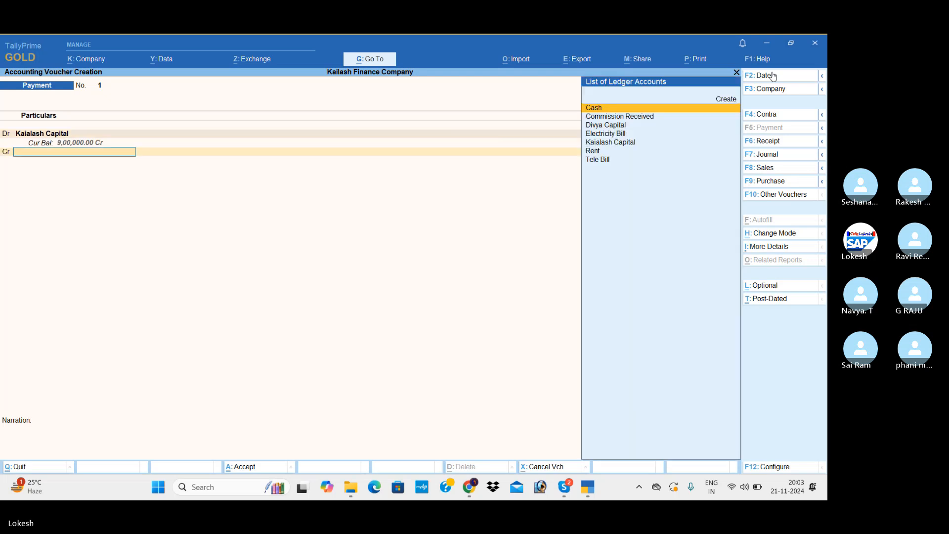
{"action": "key", "text": "Return"}
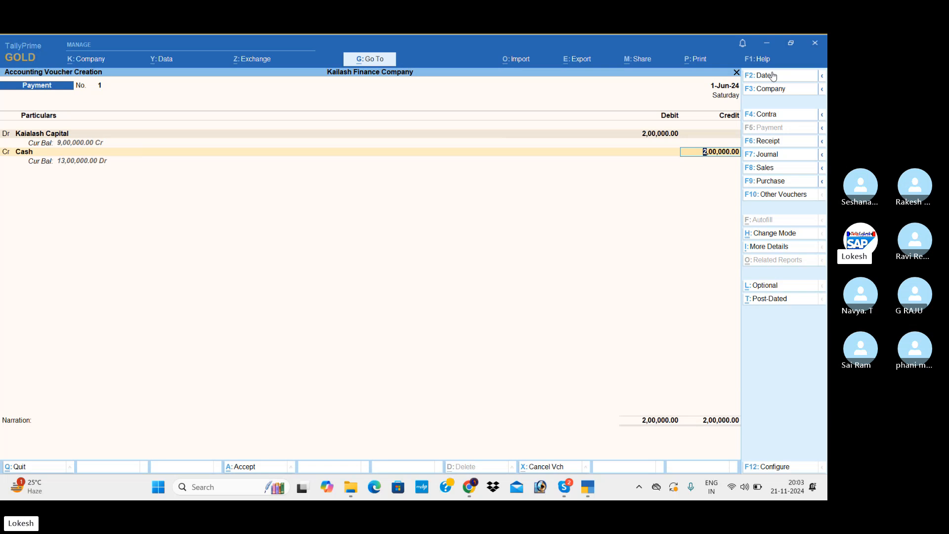
{"action": "key", "text": "Return"}
{"action": "key", "text": "Return"}
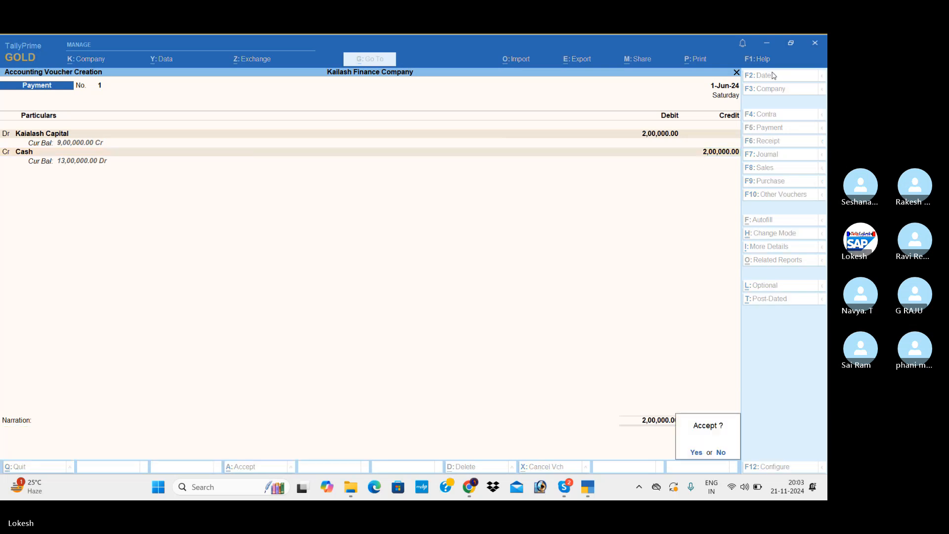
{"action": "key", "text": "Return"}
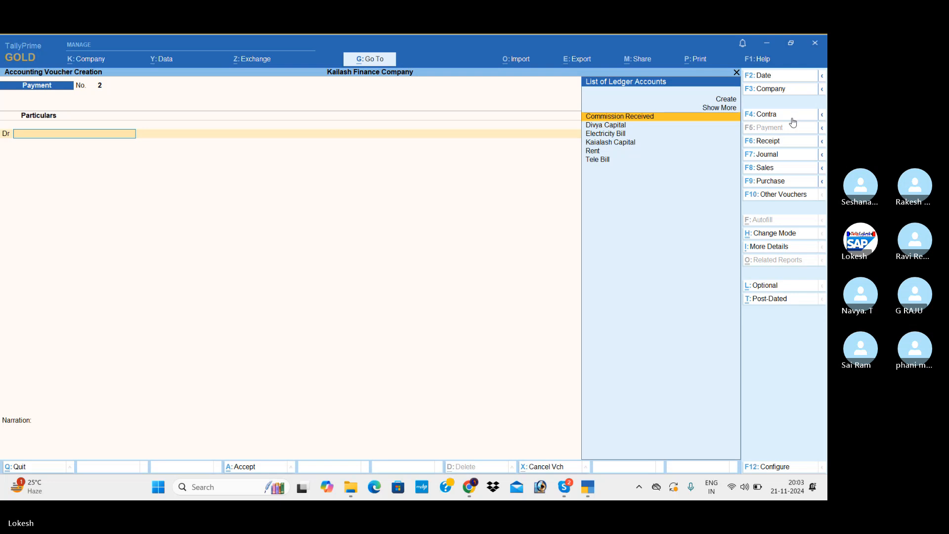
- Switch back to a Receipt voucher and set its date to 1-7
{"action": "left_click", "coordinate": [782, 143]}
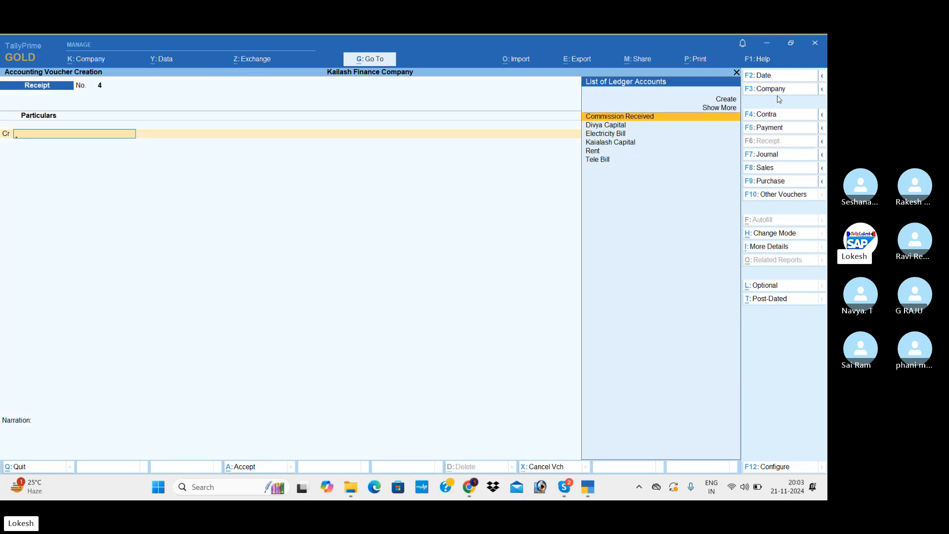
{"action": "left_click", "coordinate": [776, 80]}
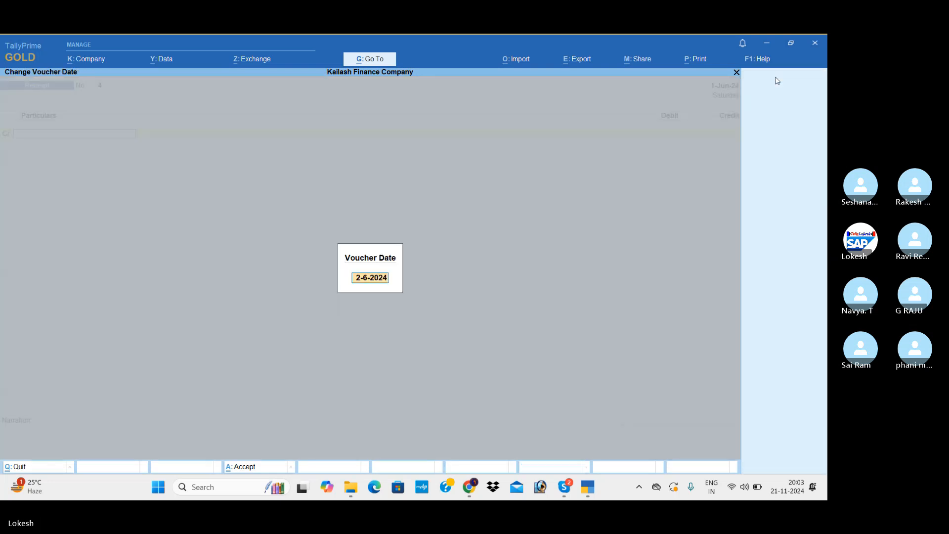
{"action": "type", "text": "1-7"}
{"action": "key", "text": "Return"}
- Credit Divya Capital with 1,00,000 in the receipt voucher
{"action": "type", "text": "d"}
{"action": "key", "text": "Return"}
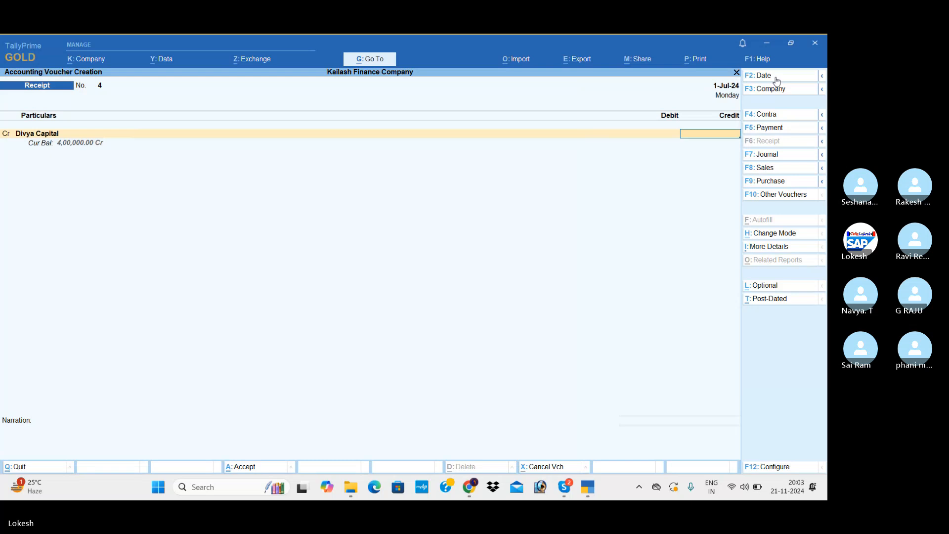
{"action": "type", "text": "1,00,000"}
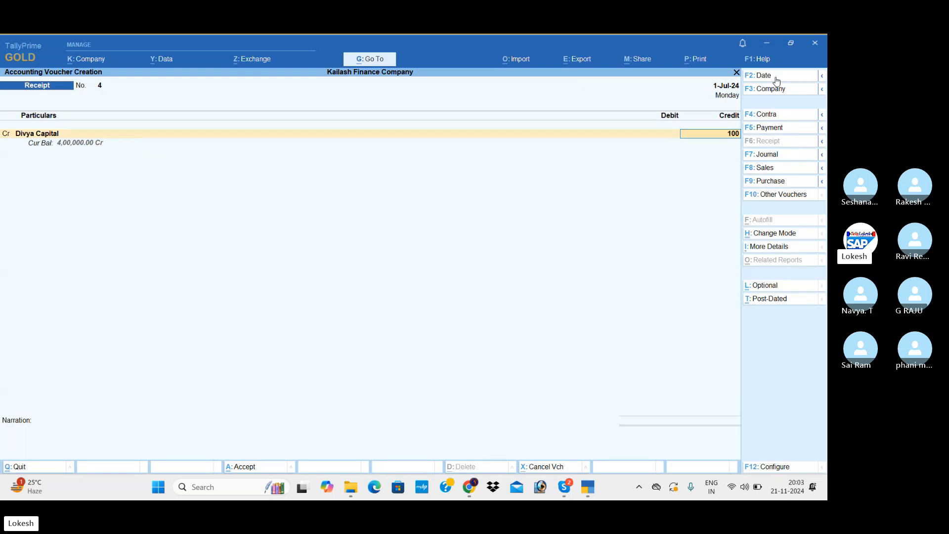
{"action": "key", "text": "Return"}
- Debit Cash for 1,00,000, leave the narration blank and save the receipt voucher
{"action": "key", "text": "Return"}
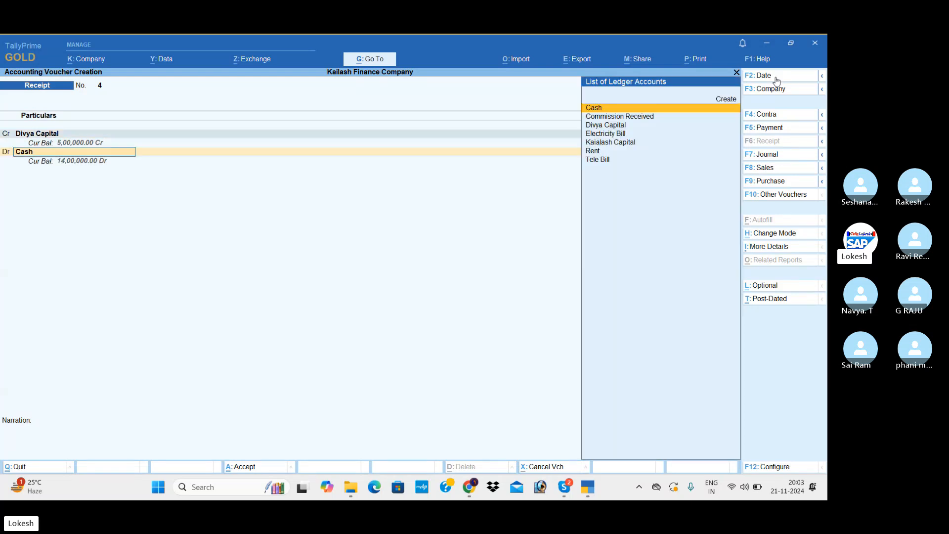
{"action": "key", "text": "Return"}
{"action": "key", "text": "Return"}
{"action": "key", "text": "Return"}
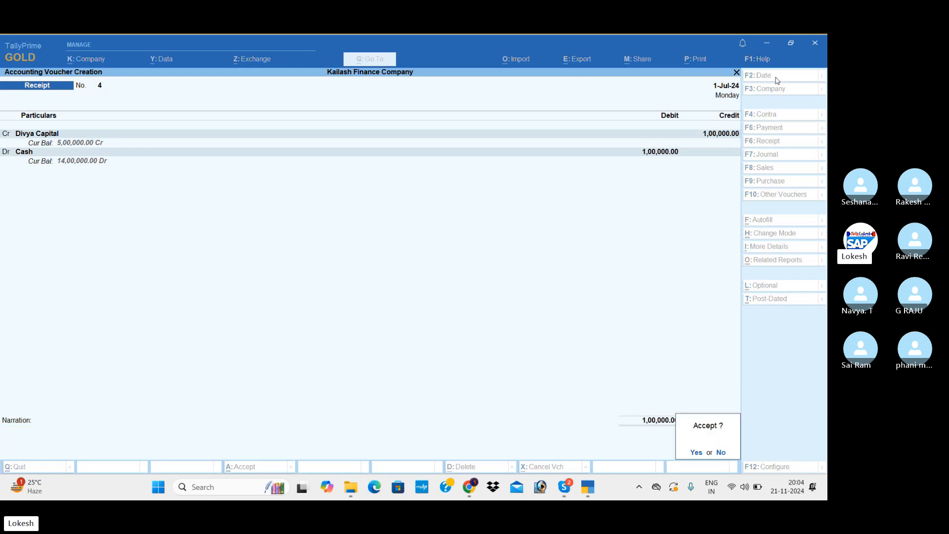
{"action": "key", "text": "Return"}
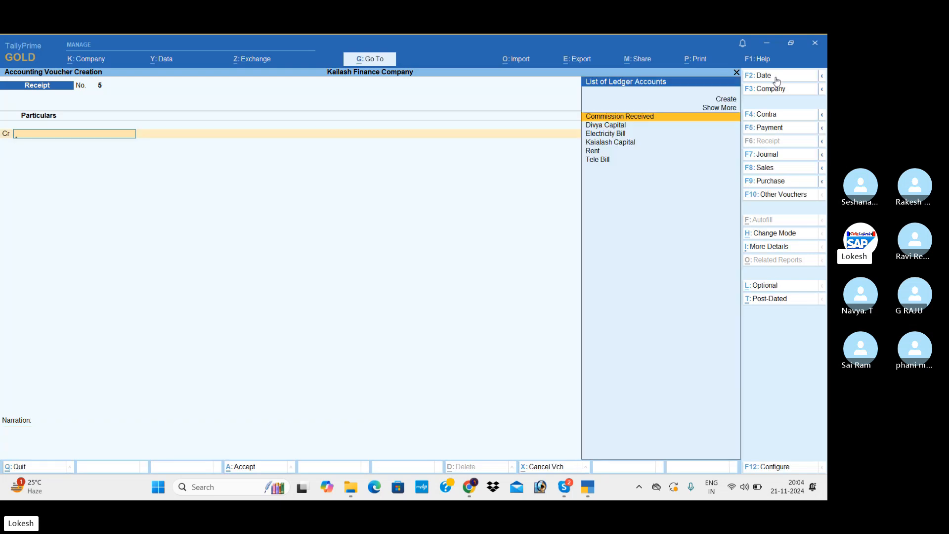
- Change the voucher type to Payment and set the voucher date to 1-5
{"action": "left_click", "coordinate": [781, 128]}
{"action": "left_click", "coordinate": [772, 81]}
{"action": "type", "text": "1-8"}
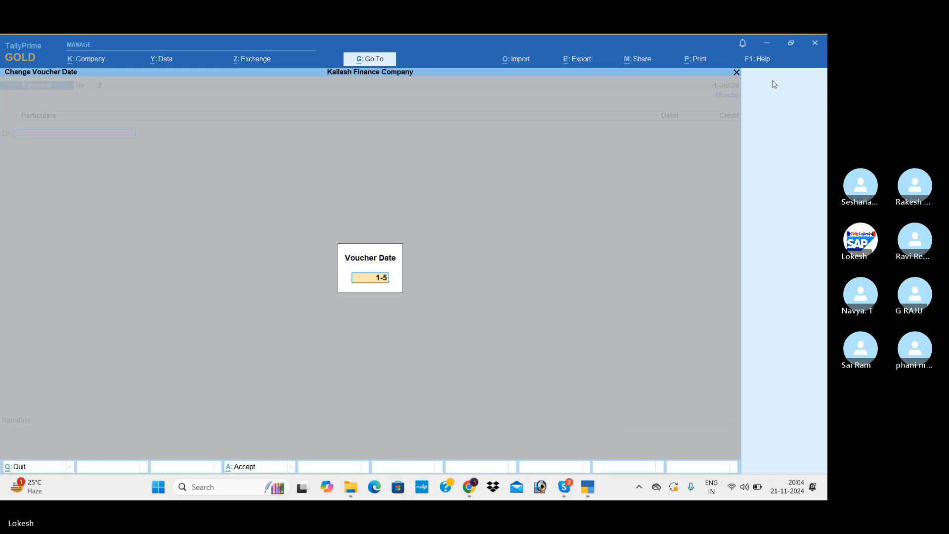
{"action": "key", "text": "Return"}
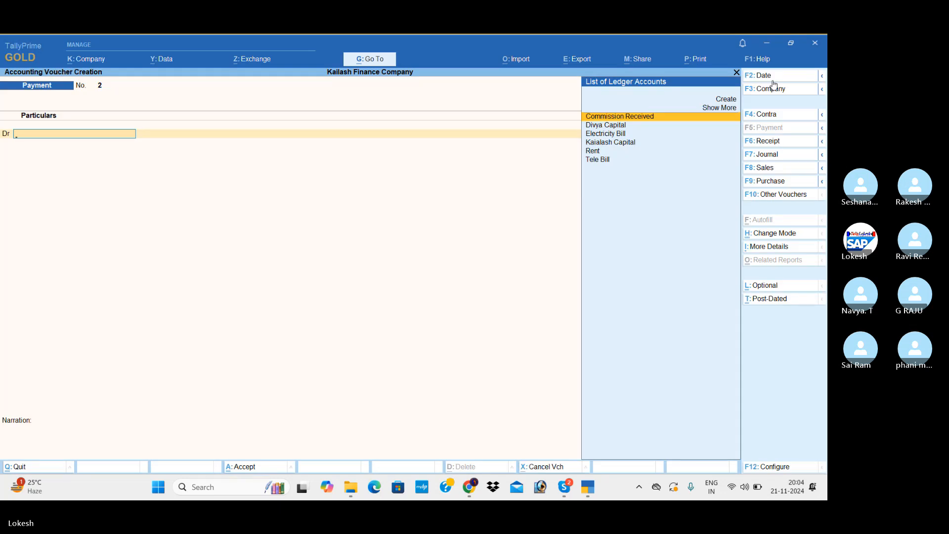
- Debit Divya Capital with 1,00,000 in the payment voucher
{"action": "key", "text": "Down"}
{"action": "key", "text": "Return"}
{"action": "type", "text": "1000"}
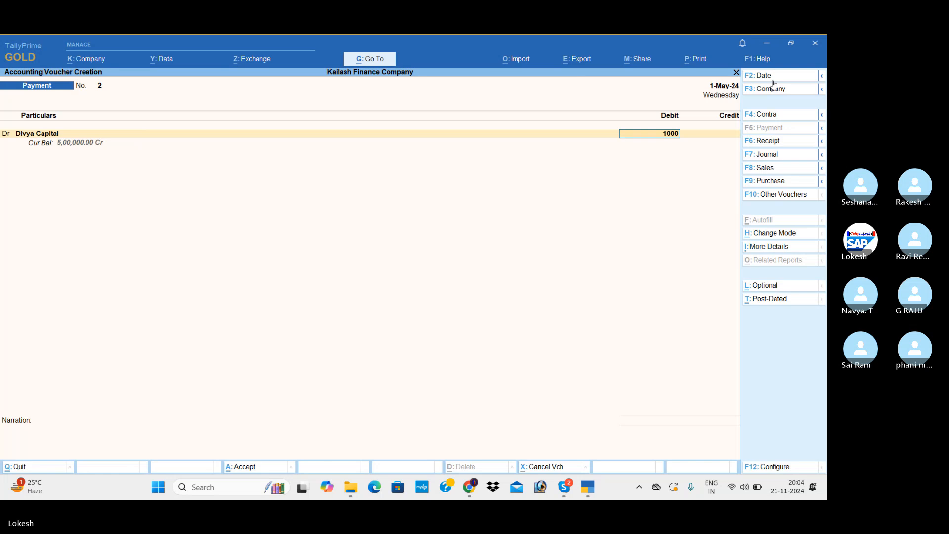
{"action": "type", "text": "00"}
{"action": "key", "text": "Return"}
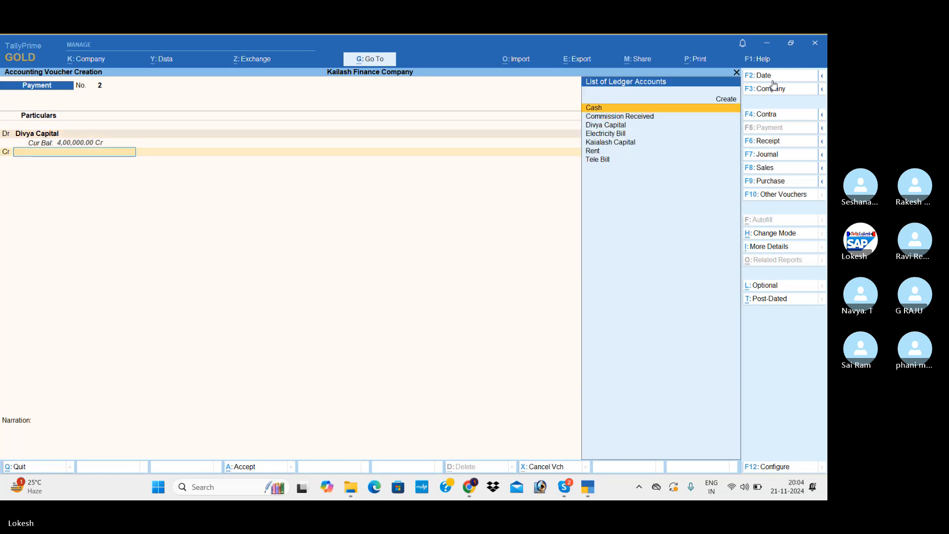
- Credit Cash for 1,00,000, leave the narration blank and save the payment voucher
{"action": "key", "text": "Return"}
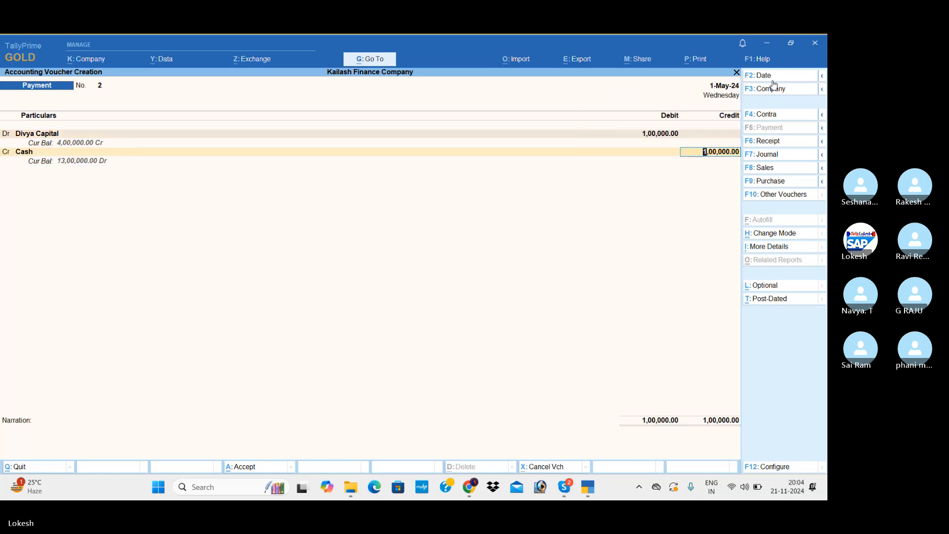
{"action": "key", "text": "Return"}
{"action": "key", "text": "Return"}
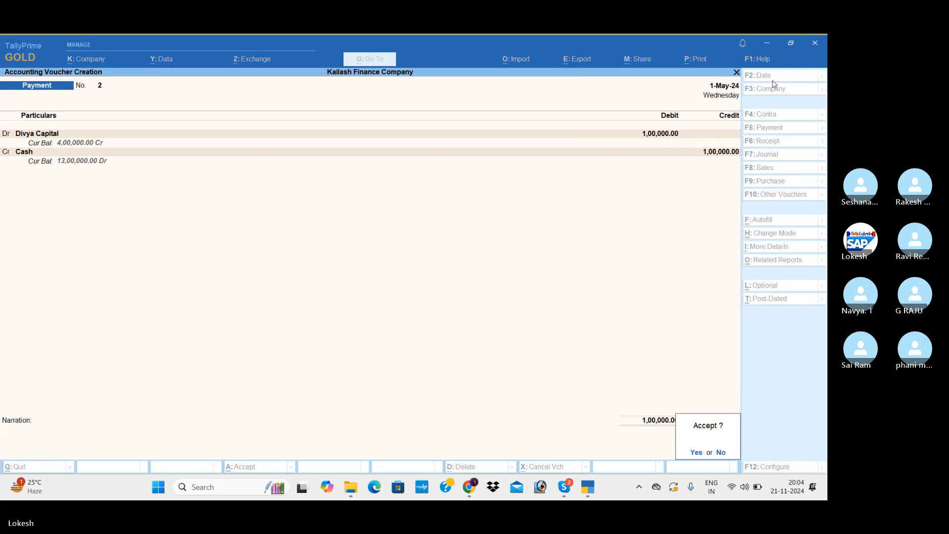
{"action": "key", "text": "Return"}
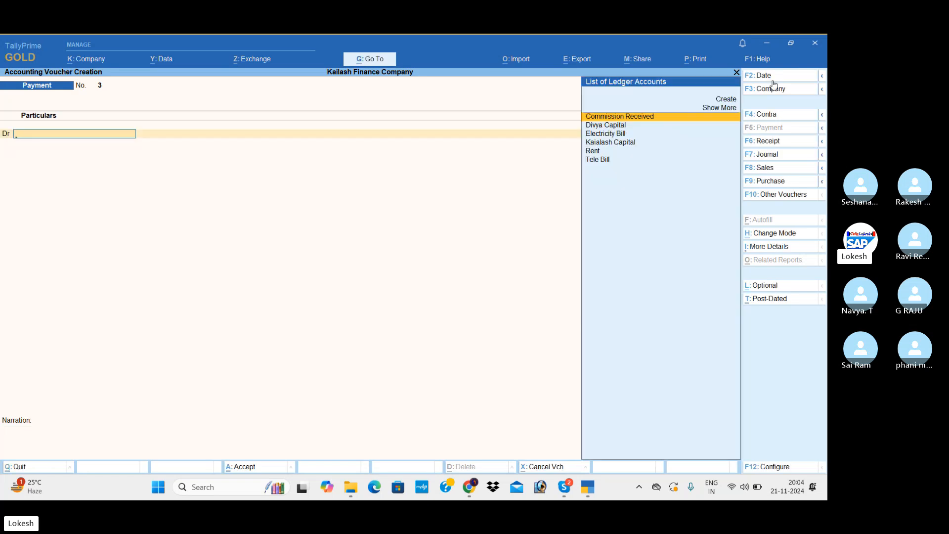
- Change the voucher type to Receipt and set the voucher date to 2-8
{"action": "left_click", "coordinate": [781, 143]}
{"action": "left_click", "coordinate": [774, 78]}
{"action": "type", "text": "2-"}
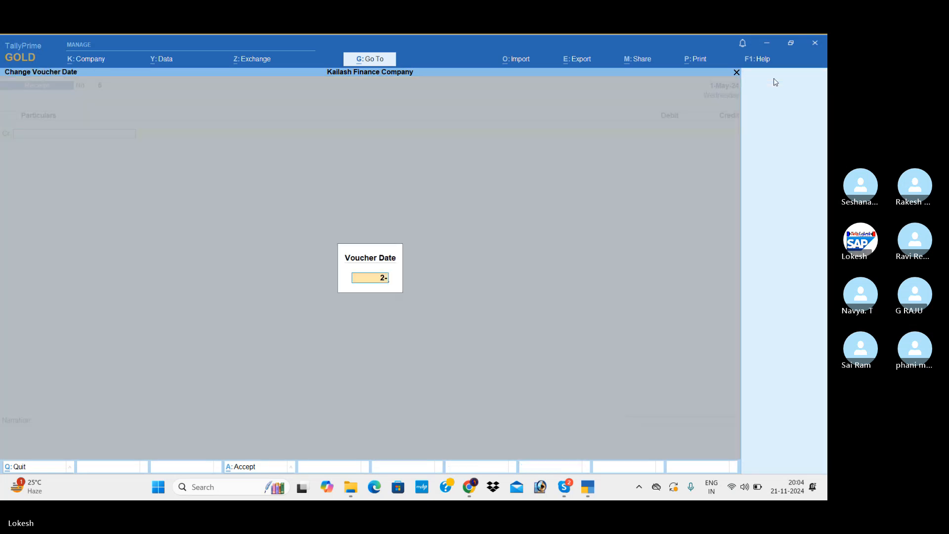
{"action": "type", "text": "5"}
{"action": "key", "text": "Return"}
- Credit Kaialash Capital with 2,00,000 in the receipt voucher
{"action": "type", "text": "kai"}
{"action": "key", "text": "Return"}
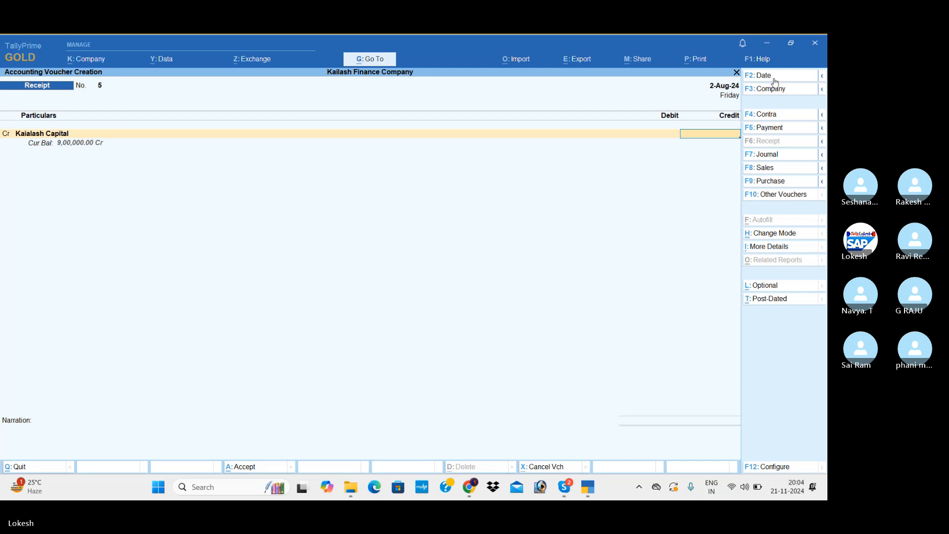
{"action": "type", "text": "200000"}
{"action": "key", "text": "Return"}
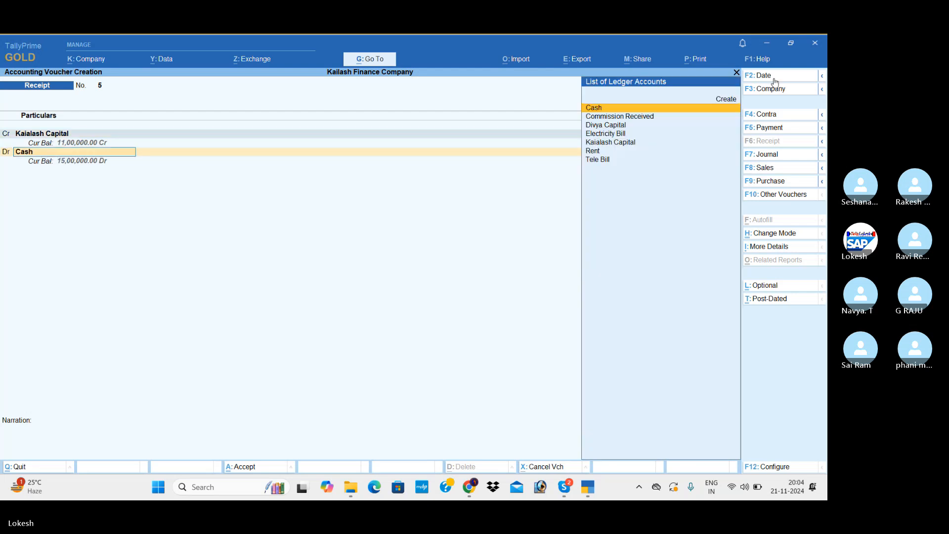
- Debit Cash for 2,00,000, leave the narration blank and save the receipt voucher
{"action": "key", "text": "Return"}
{"action": "key", "text": "Return"}
{"action": "key", "text": "Return"}
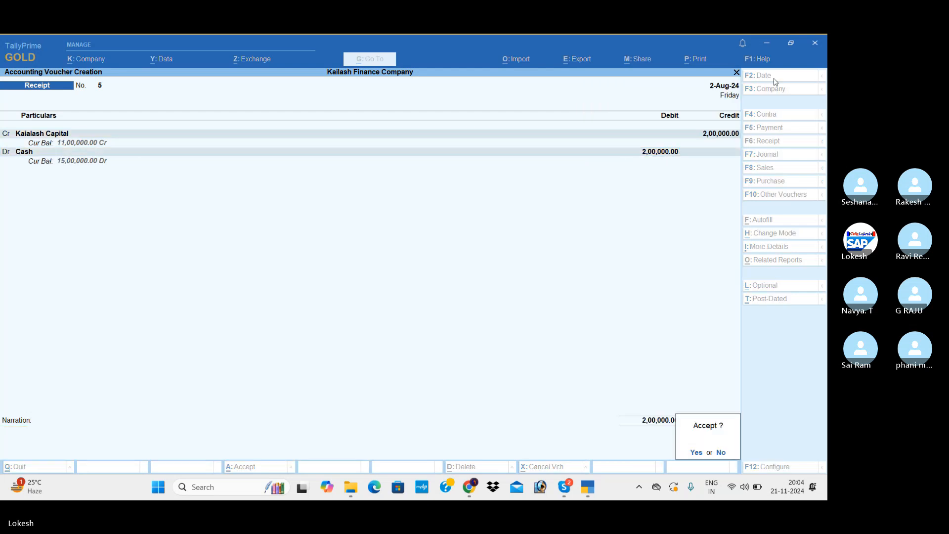
{"action": "key", "text": "Return"}
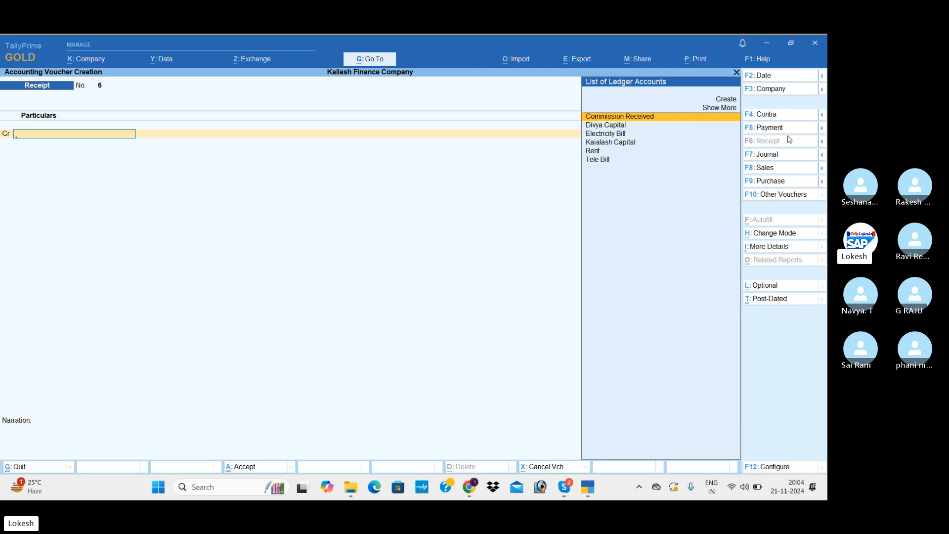
- Set the new receipt voucher's date to 2-9 and credit Divya Capital with 6,00,000
{"action": "left_click", "coordinate": [763, 75]}
{"action": "type", "text": "2-9"}
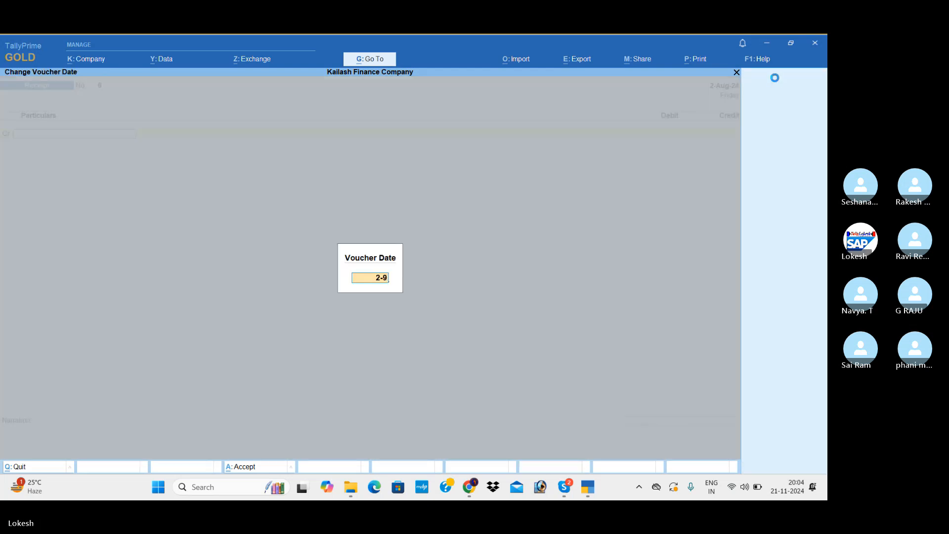
{"action": "key", "text": "Return"}
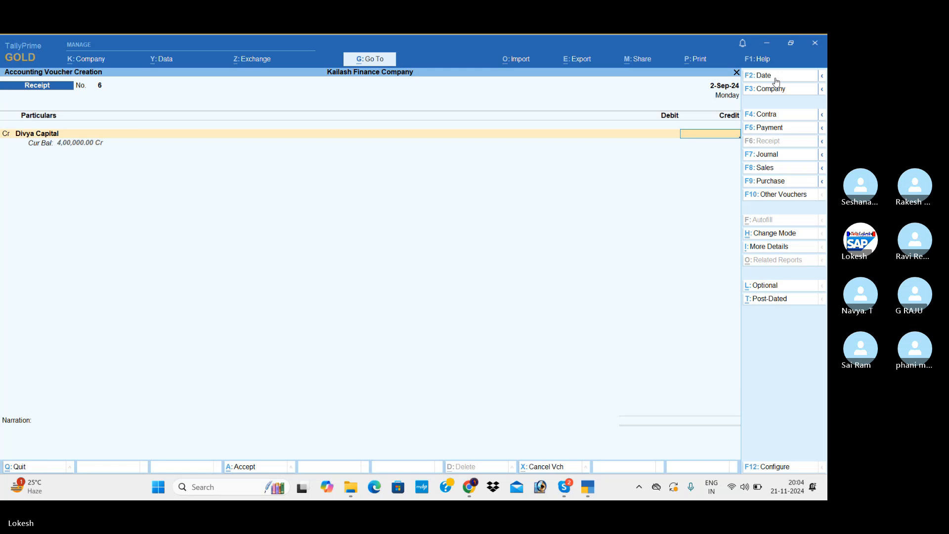
{"action": "type", "text": "6,00,"}
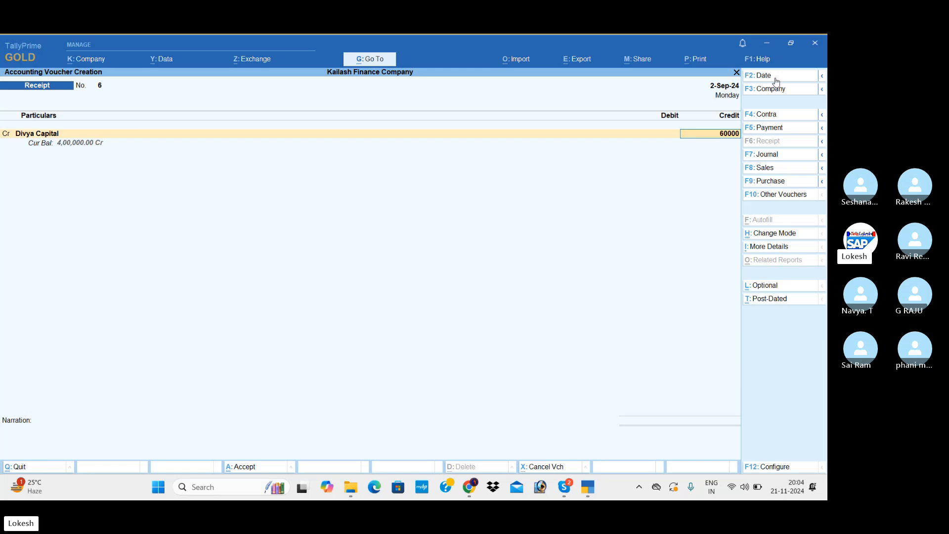
{"action": "type", "text": "00"}
{"action": "key", "text": "Return"}
- Debit Cash for 6,00,000, leave the narration blank and save the receipt voucher
{"action": "key", "text": "Return"}
{"action": "key", "text": "Return"}
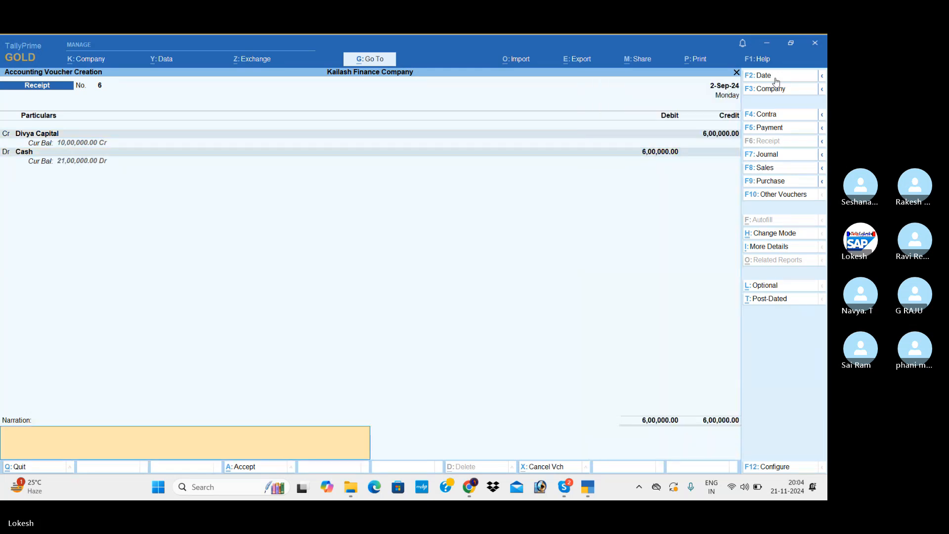
{"action": "key", "text": "Return"}
{"action": "key", "text": "Return"}
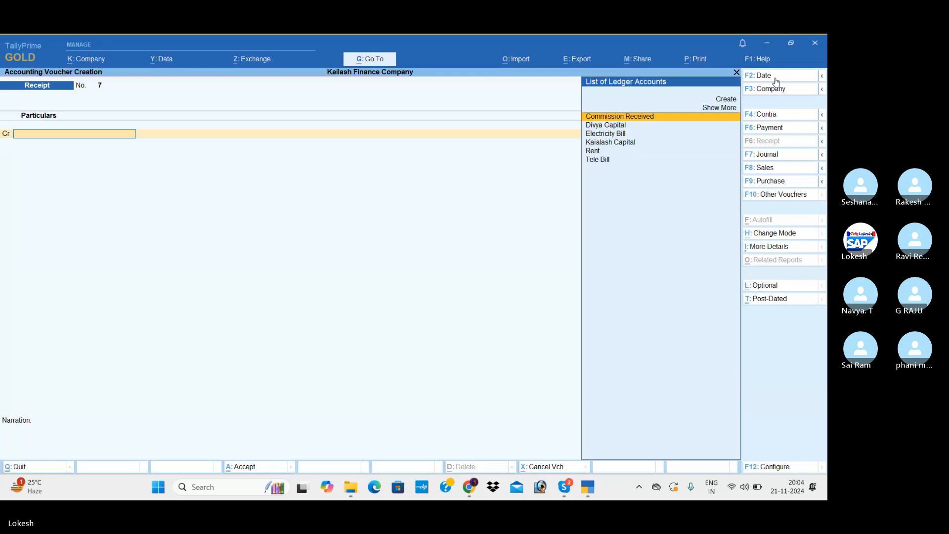
- Start a Payment voucher dated 1-10 and debit Kaialash Capital with 3,00,000
{"action": "left_click", "coordinate": [775, 129]}
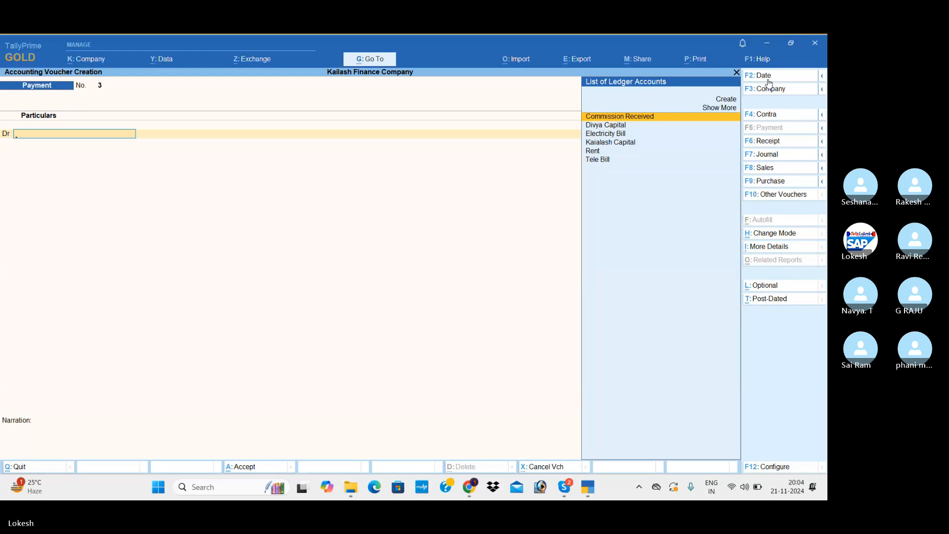
{"action": "type", "text": "K"}
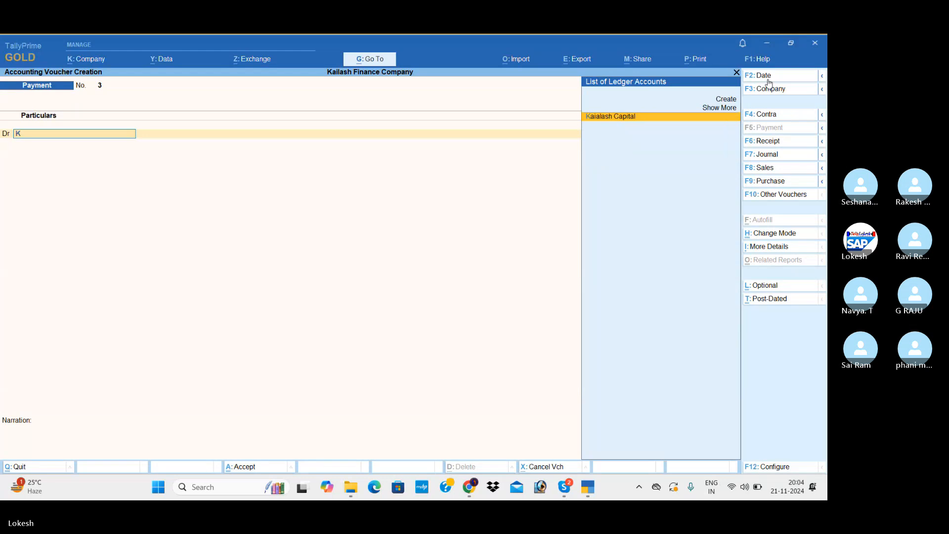
{"action": "key", "text": "Return"}
{"action": "type", "text": "300000"}
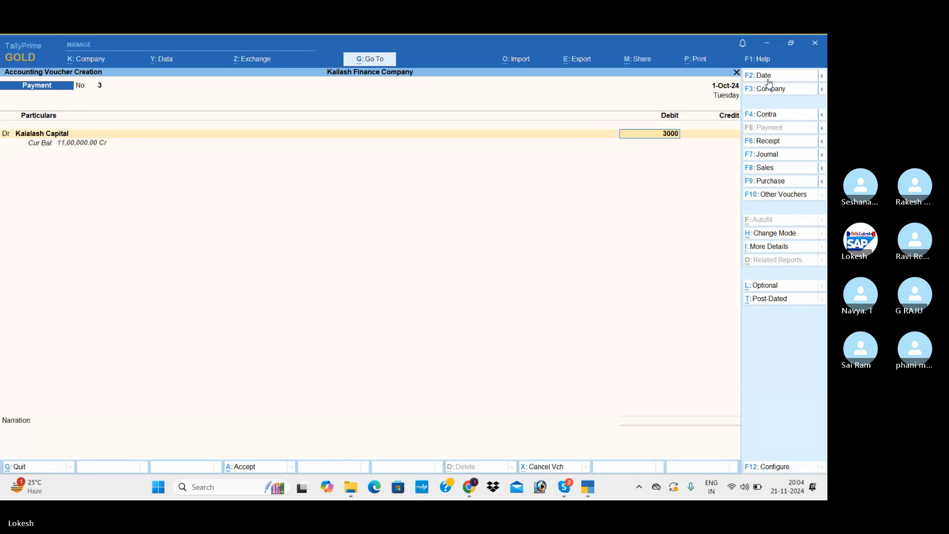
{"action": "key", "text": "Return"}
- Credit Cash for 3,00,000, leave the narration blank and save the payment voucher
{"action": "key", "text": "Return"}
{"action": "key", "text": "Return"}
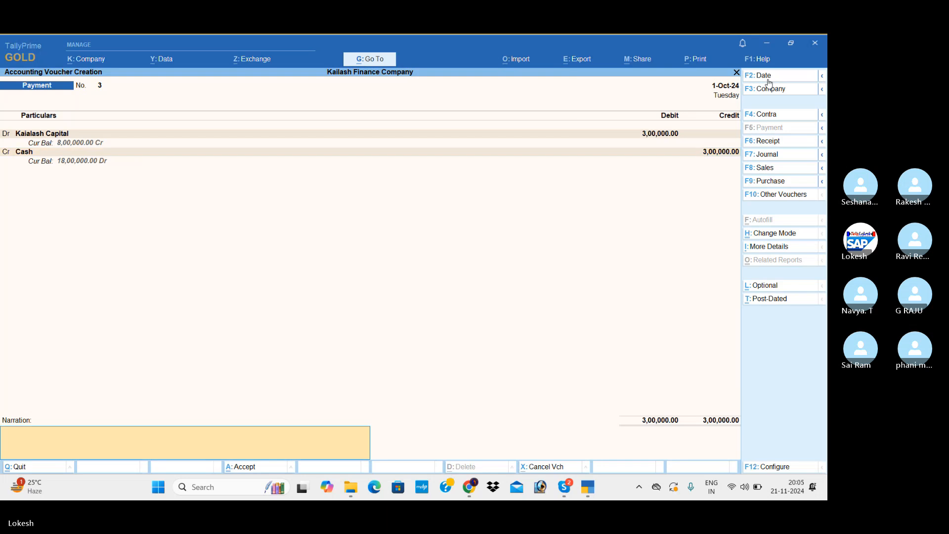
{"action": "key", "text": "Return"}
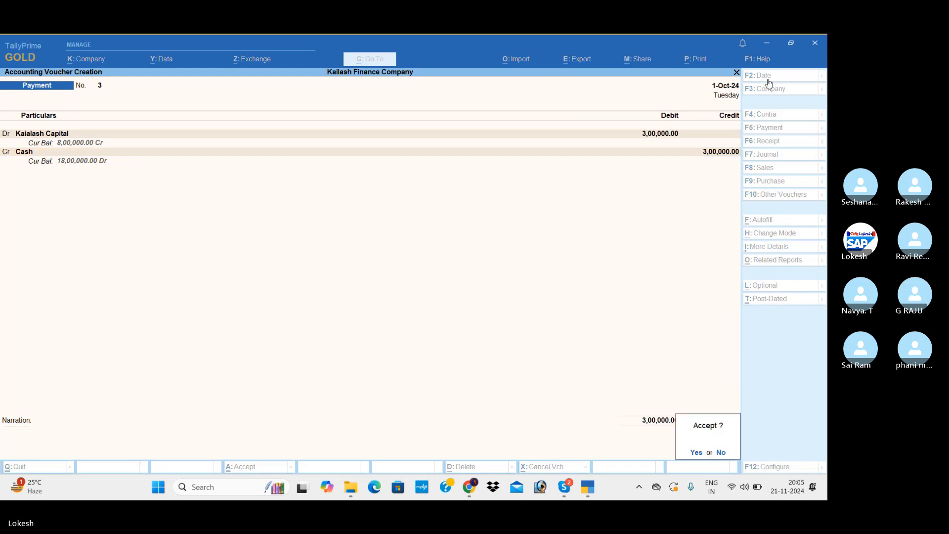
{"action": "key", "text": "Return"}
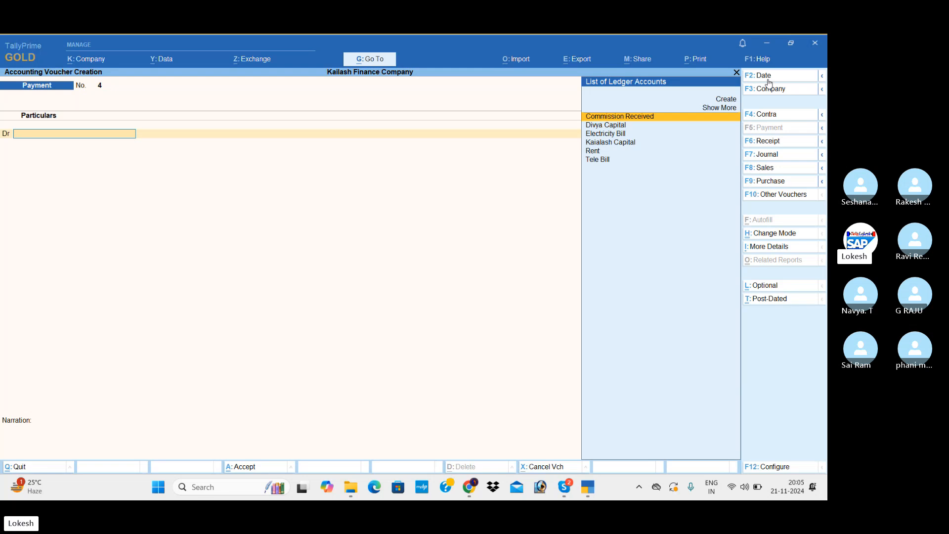
- Switch back to a Receipt voucher and set its date to 1-11
{"action": "left_click", "coordinate": [786, 144]}
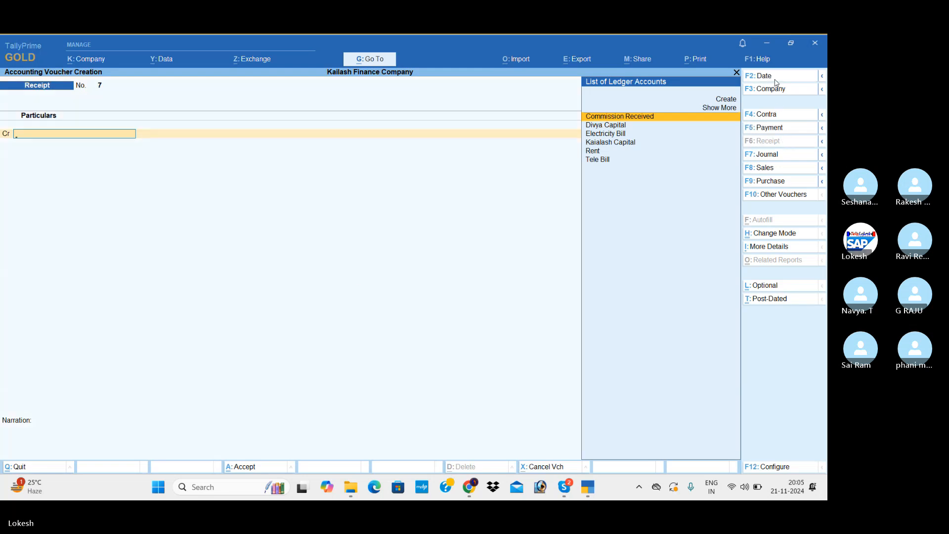
{"action": "left_click", "coordinate": [774, 79]}
{"action": "type", "text": "-11"}
{"action": "key", "text": "Return"}
- Credit Divya Capital with 1,00,000 in the receipt voucher
{"action": "key", "text": "Down"}
{"action": "key", "text": "Return"}
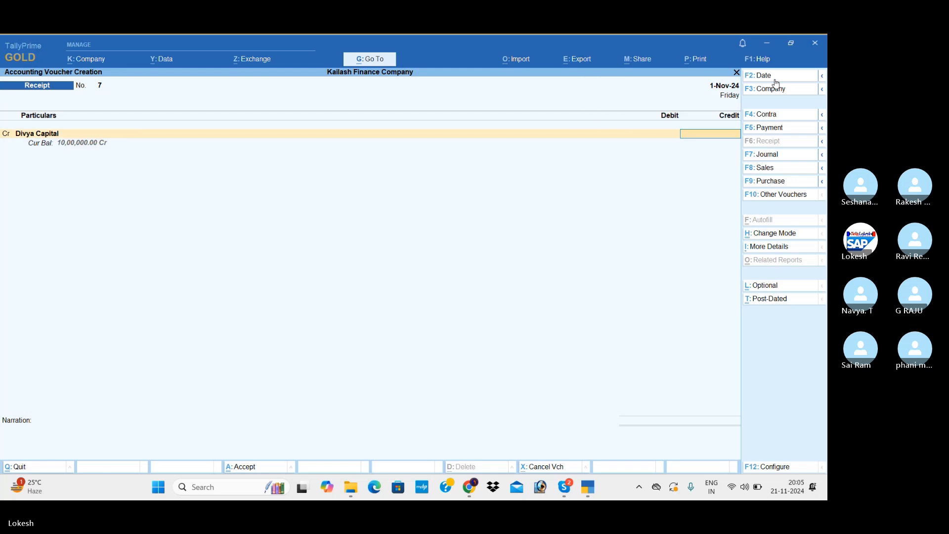
{"action": "type", "text": "100000"}
{"action": "key", "text": "Return"}
- Debit Cash for 1,00,000, leave the narration blank and save the receipt voucher
{"action": "key", "text": "Return"}
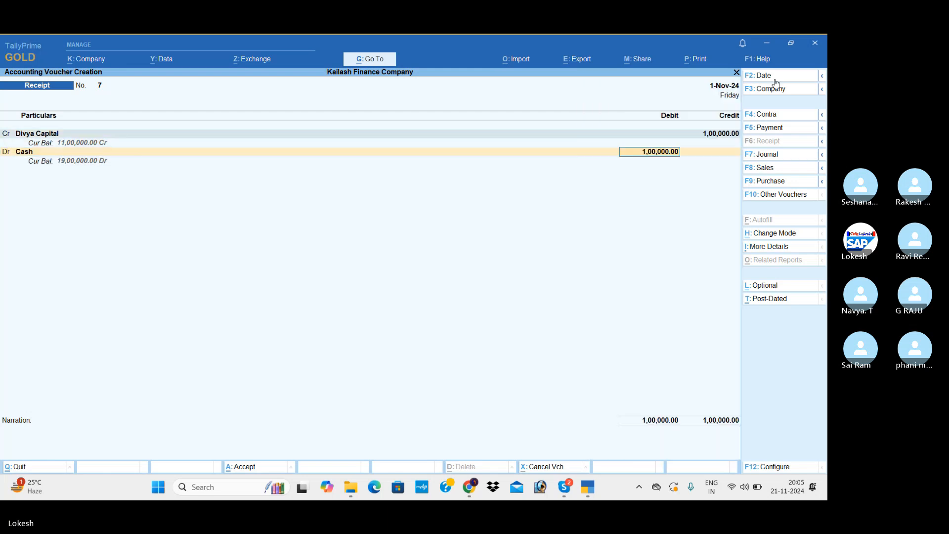
{"action": "key", "text": "Return"}
{"action": "key", "text": "Return"}
{"action": "key", "text": "Return"}
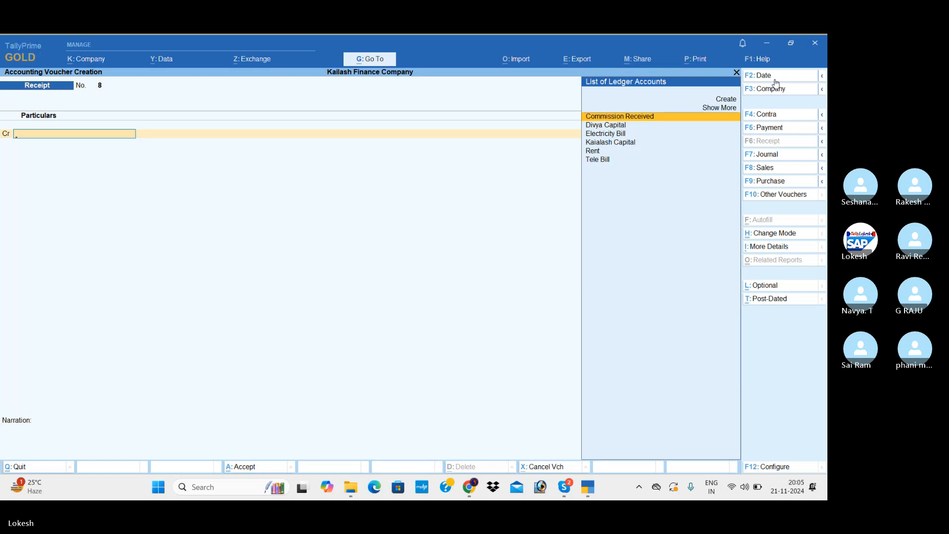
- Change the voucher type to Payment and set the voucher date to 1-12
{"action": "left_click", "coordinate": [779, 128]}
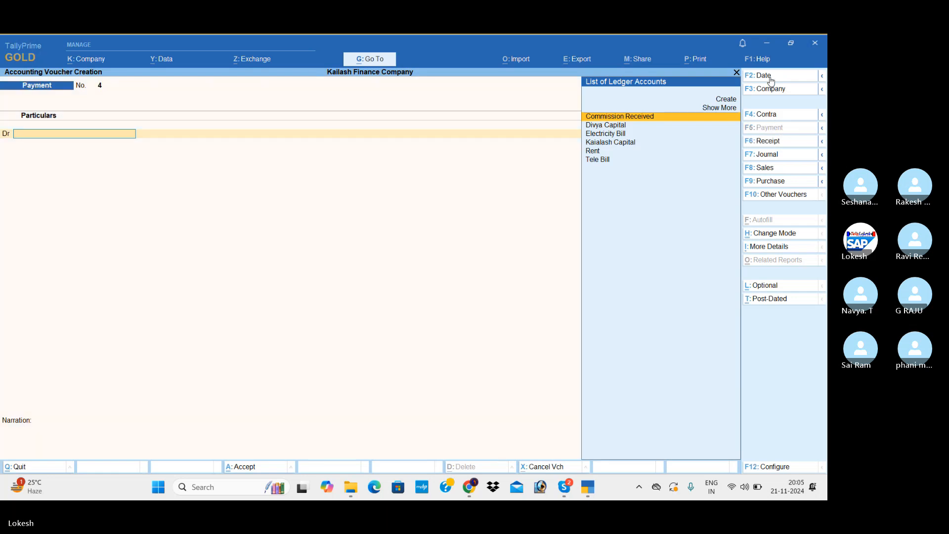
{"action": "left_click", "coordinate": [771, 79]}
{"action": "type", "text": "1-12"}
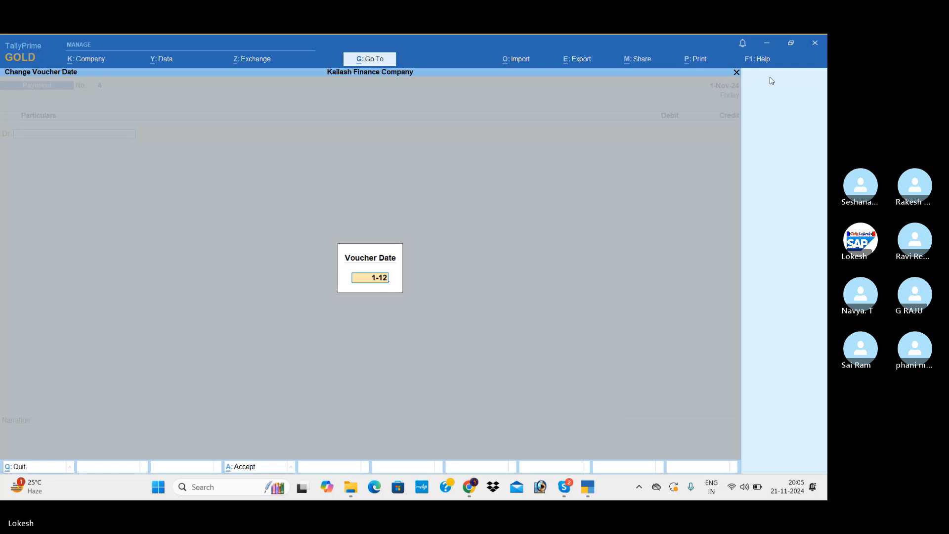
{"action": "key", "text": "Return"}
- Debit Divya Capital with 2,00,000 in the payment voucher
{"action": "key", "text": "Down"}
{"action": "key", "text": "Return"}
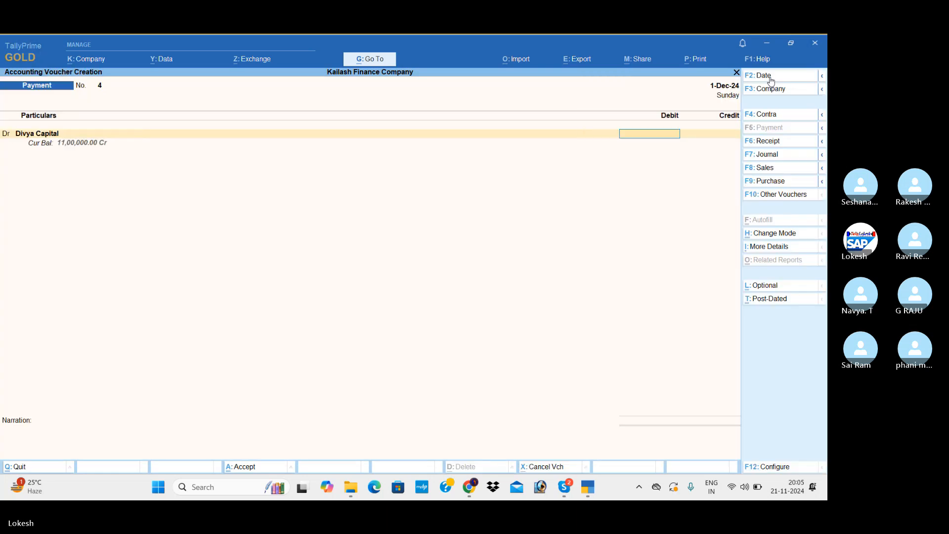
{"action": "type", "text": "200000"}
{"action": "key", "text": "Return"}
- Credit Cash for 2,00,000, leave the narration blank and save the payment voucher
{"action": "key", "text": "Return"}
{"action": "key", "text": "Return"}
{"action": "key", "text": "Return"}
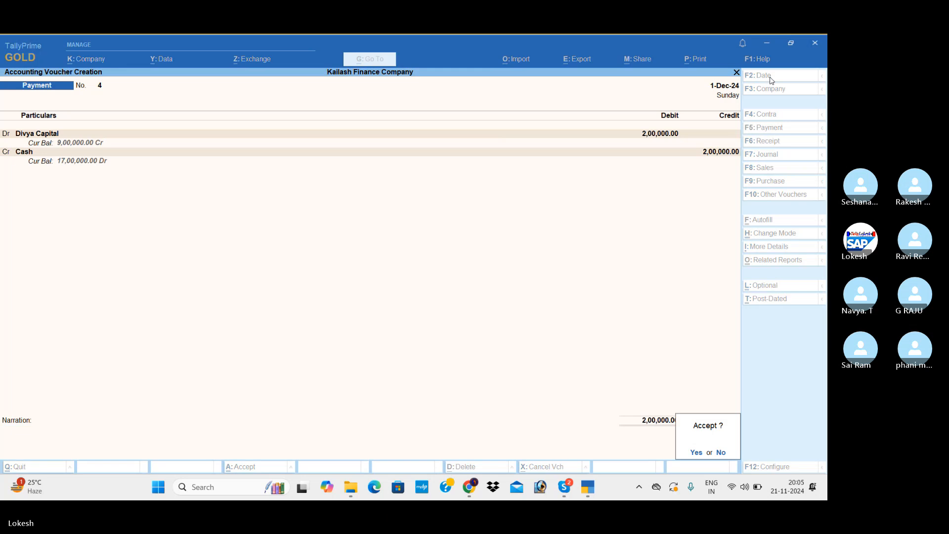
{"action": "key", "text": "Return"}
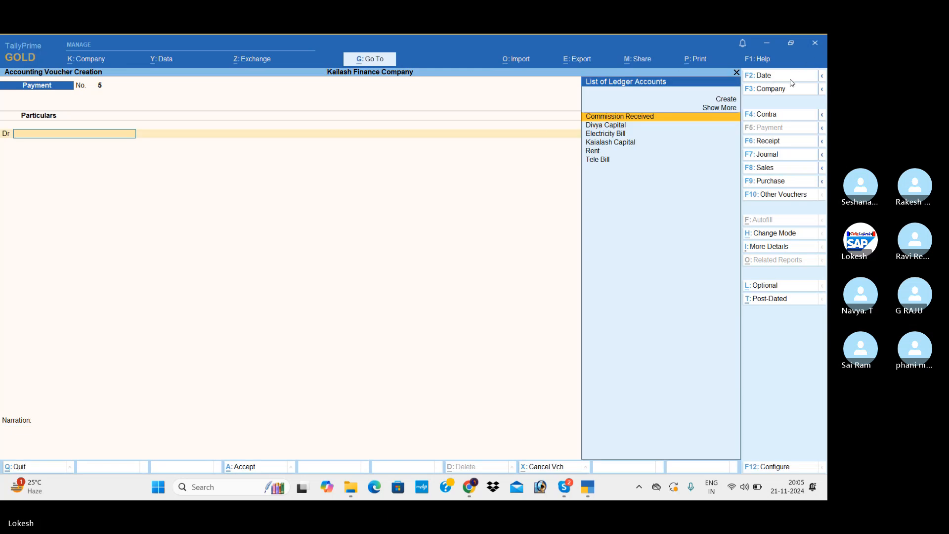
- Set the new payment voucher's date to 31-3 and debit Divya Capital with 1,00,000
{"action": "key", "text": "F2"}
{"action": "type", "text": "31-3"}
{"action": "key", "text": "Return"}
{"action": "type", "text": "d"}
{"action": "key", "text": "Return"}
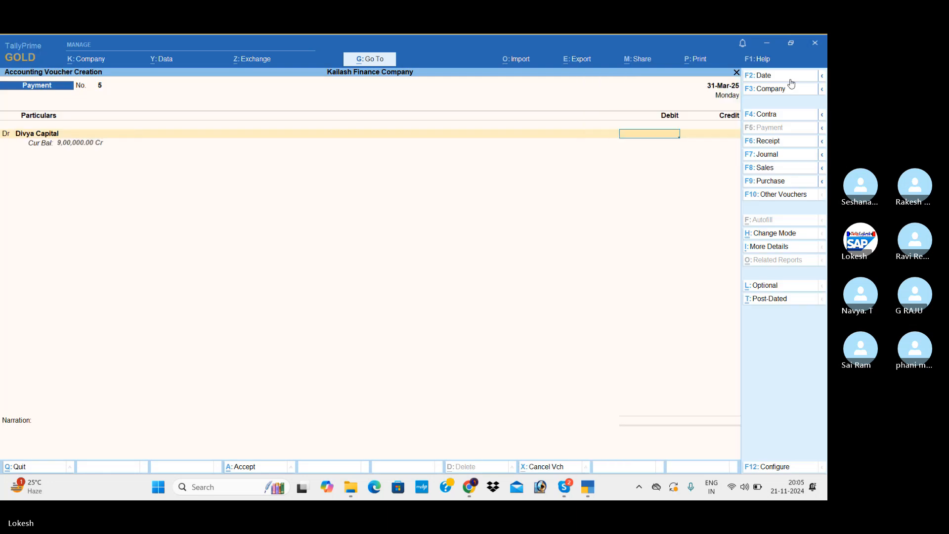
{"action": "type", "text": "100000"}
{"action": "key", "text": "Return"}
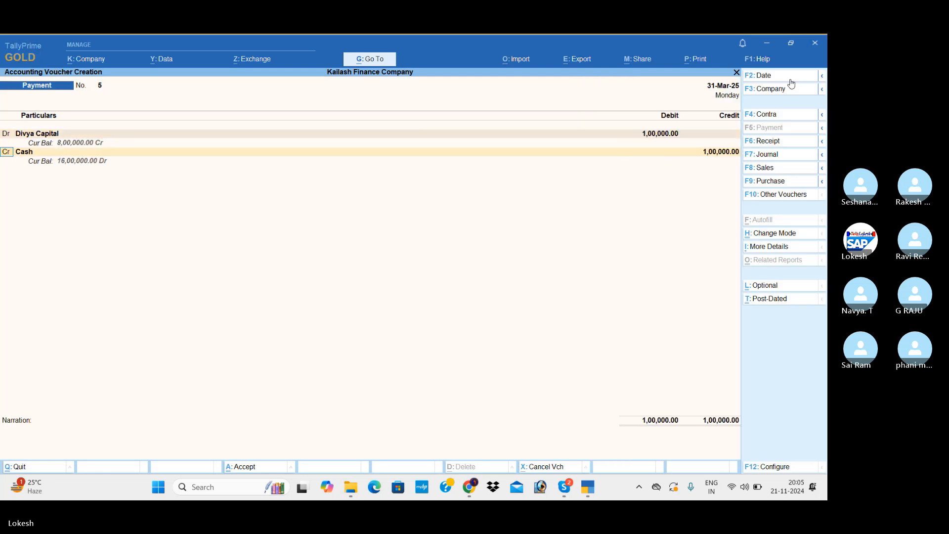
- Credit Cash for 1,00,000, leave the narration blank and save the payment voucher dated 31-3
{"action": "key", "text": "Return"}
{"action": "key", "text": "Return"}
{"action": "key", "text": "Return"}
{"action": "key", "text": "Return"}
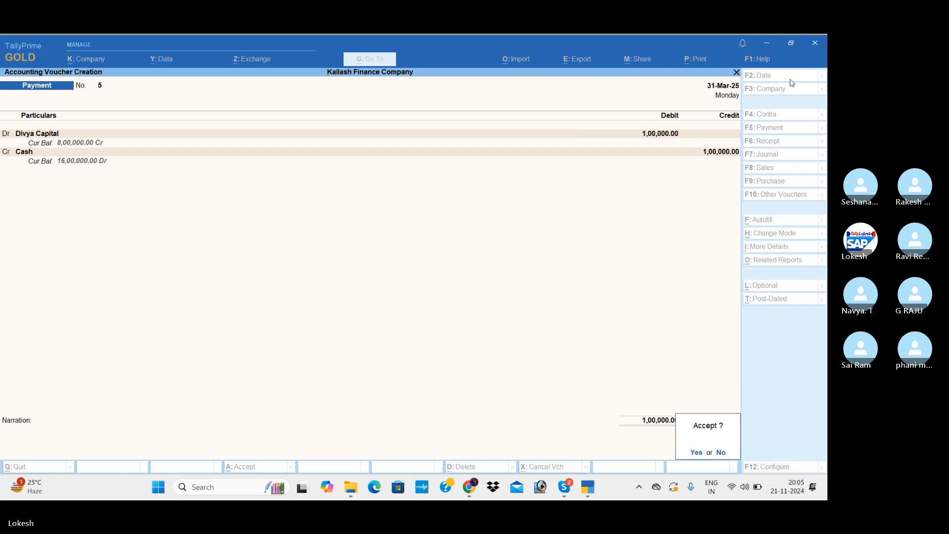
{"action": "key", "text": "Return"}
- Set the date of the next payment voucher to 1-5
{"action": "key", "text": "F2"}
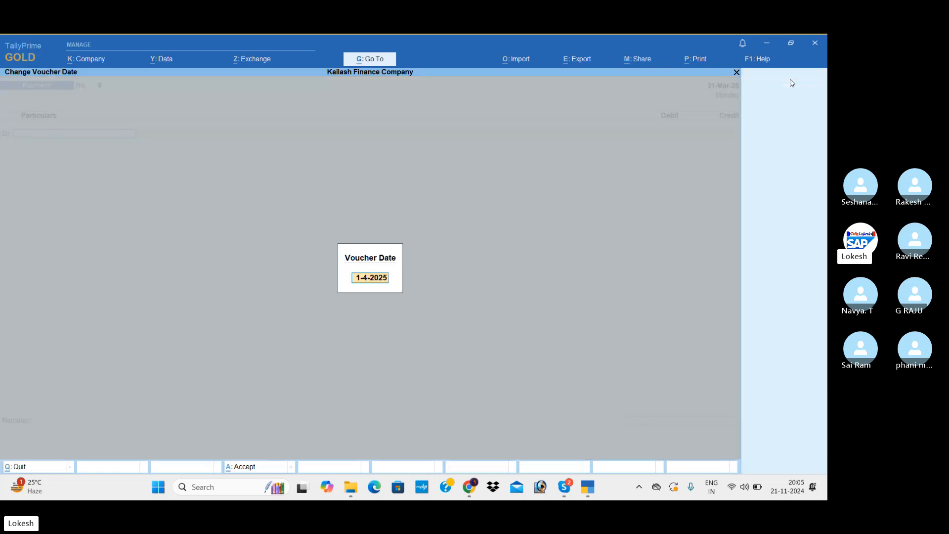
{"action": "type", "text": "1-5"}
{"action": "key", "text": "Return"}
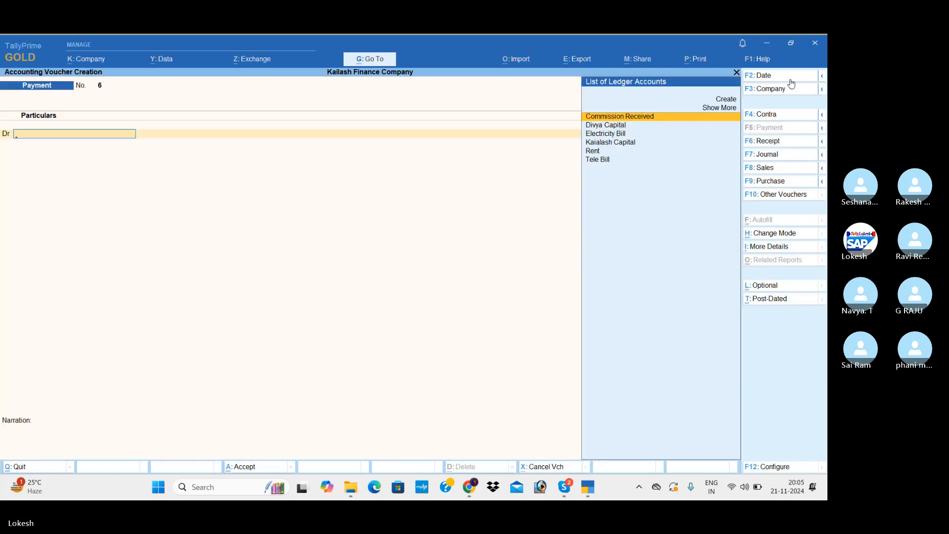
- Debit Rent with 25,000 and Electricity Bill with 8,000 in the payment voucher
{"action": "type", "text": "re"}
{"action": "key", "text": "Return"}
{"action": "type", "text": "2"}
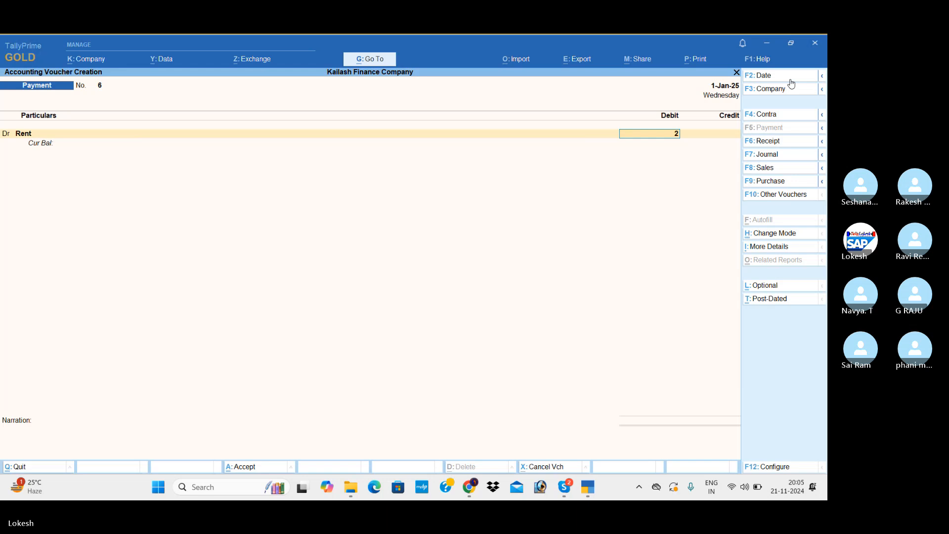
{"action": "type", "text": "5000"}
{"action": "key", "text": "Return"}
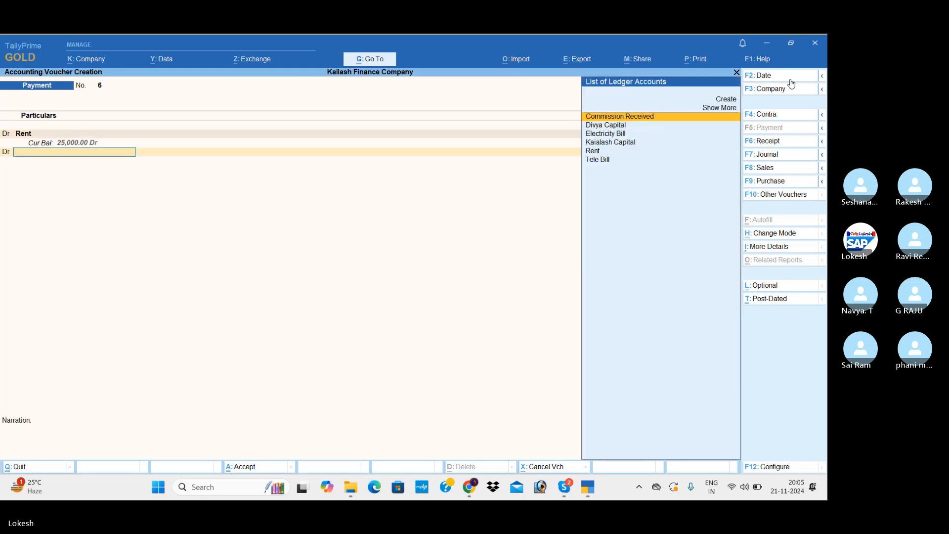
{"action": "type", "text": "El"}
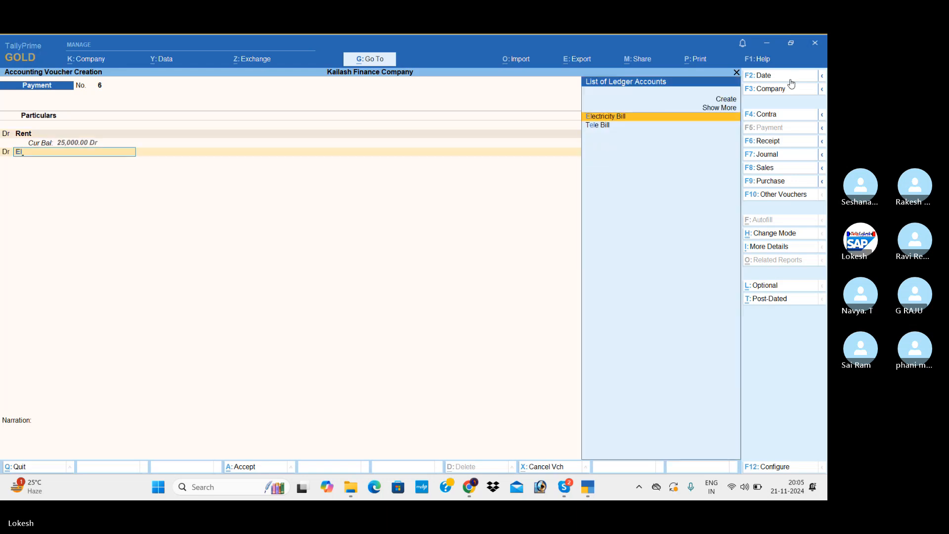
{"action": "key", "text": "Return"}
{"action": "type", "text": "8000"}
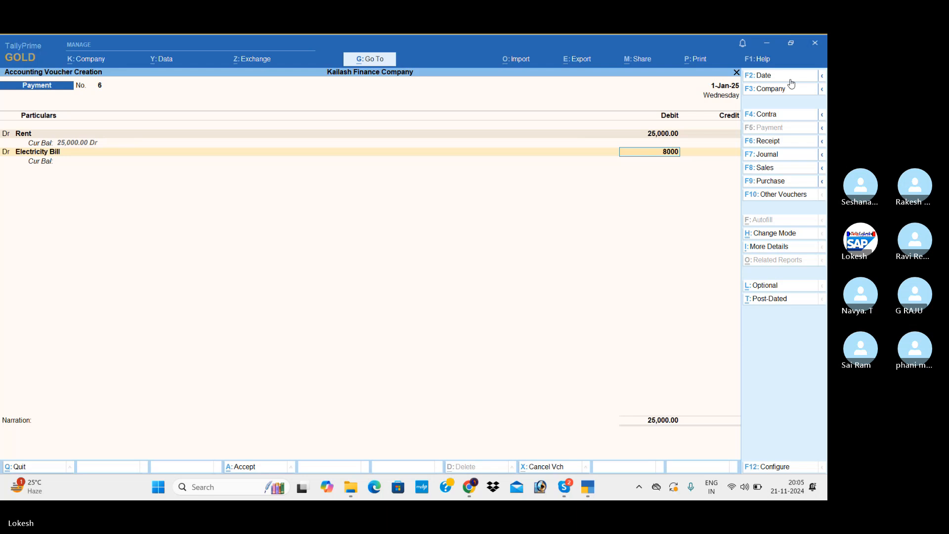
{"action": "key", "text": "Return"}
{"action": "key", "text": "Return"}
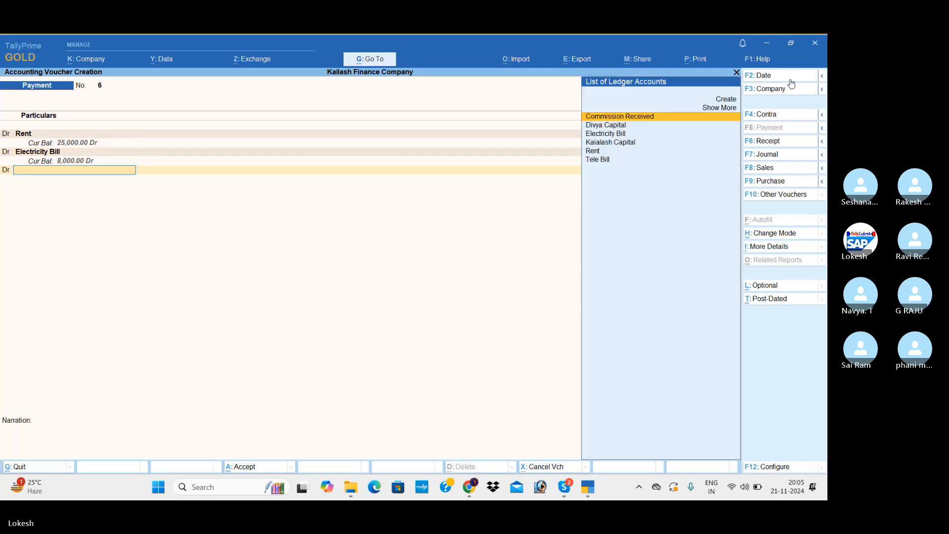
- Debit Tele Bill with 5,000 as the third expense in the payment voucher
{"action": "type", "text": "Tel"}
{"action": "key", "text": "Return"}
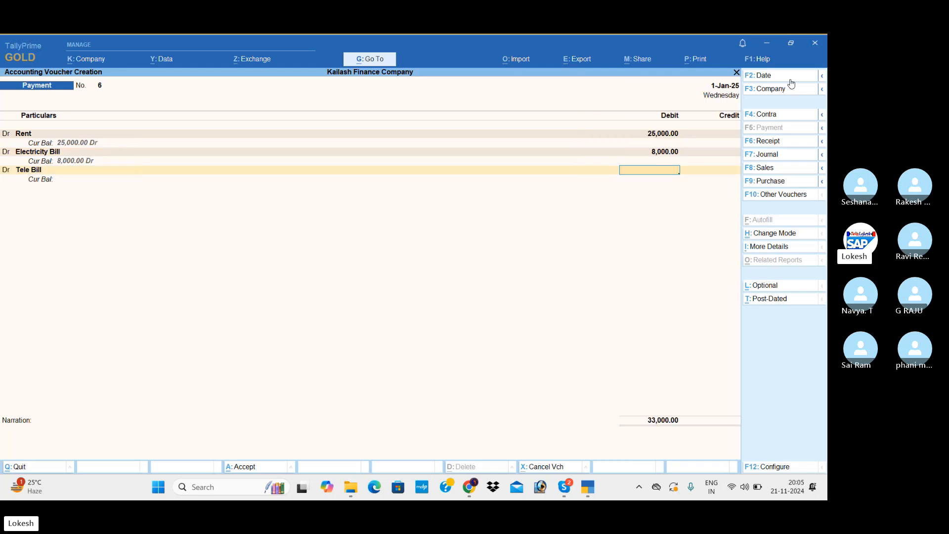
{"action": "type", "text": "5000"}
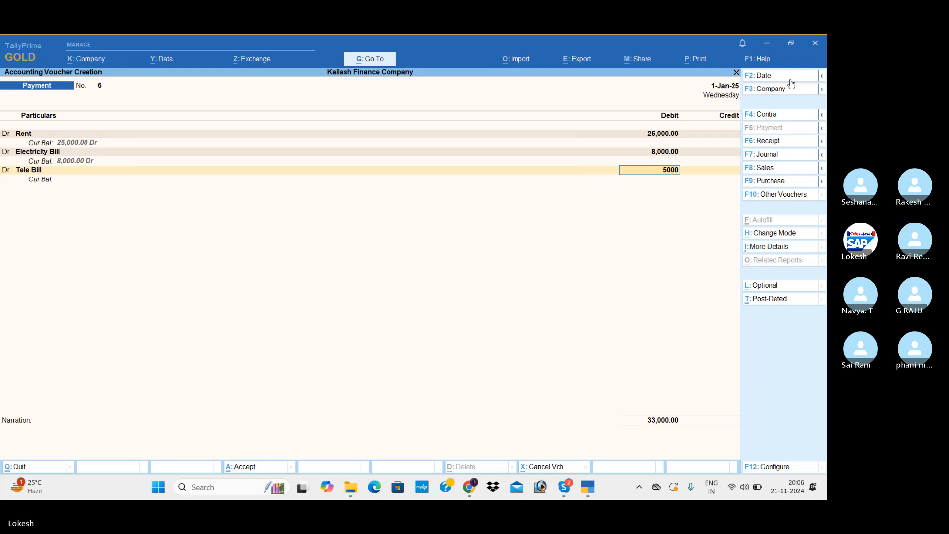
{"action": "key", "text": "Return"}
- Credit Cash for 38,000, leave the narration blank and save the expense payment voucher
{"action": "key", "text": "Return"}
{"action": "key", "text": "Return"}
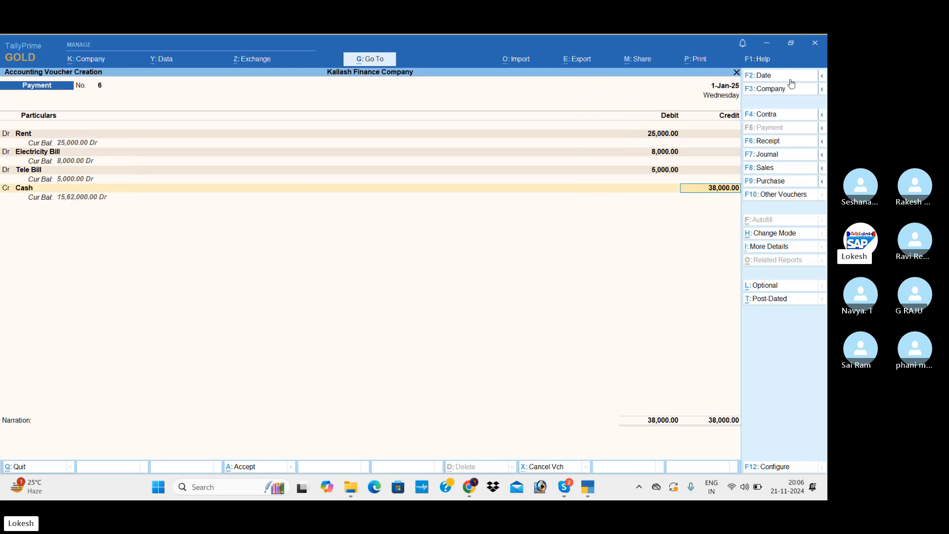
{"action": "key", "text": "Return"}
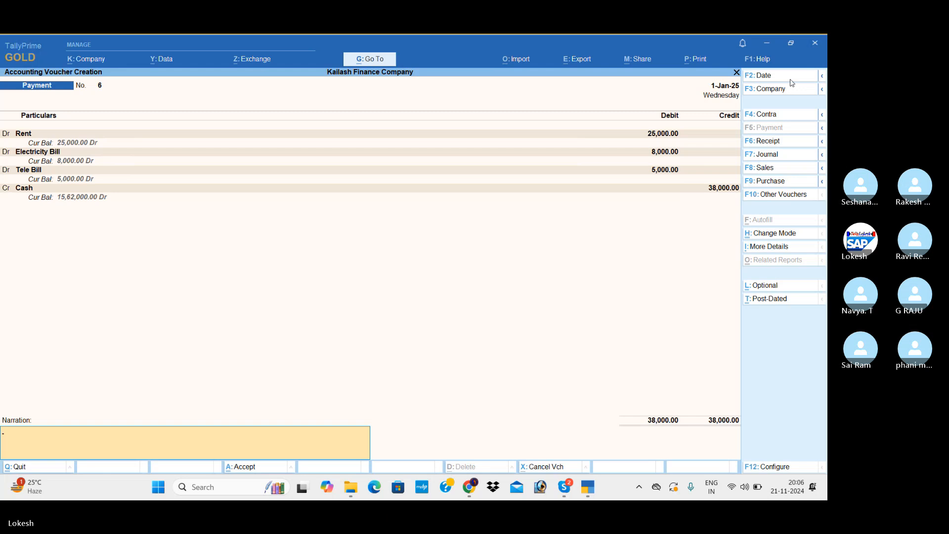
{"action": "key", "text": "Return"}
{"action": "key", "text": "Return"}
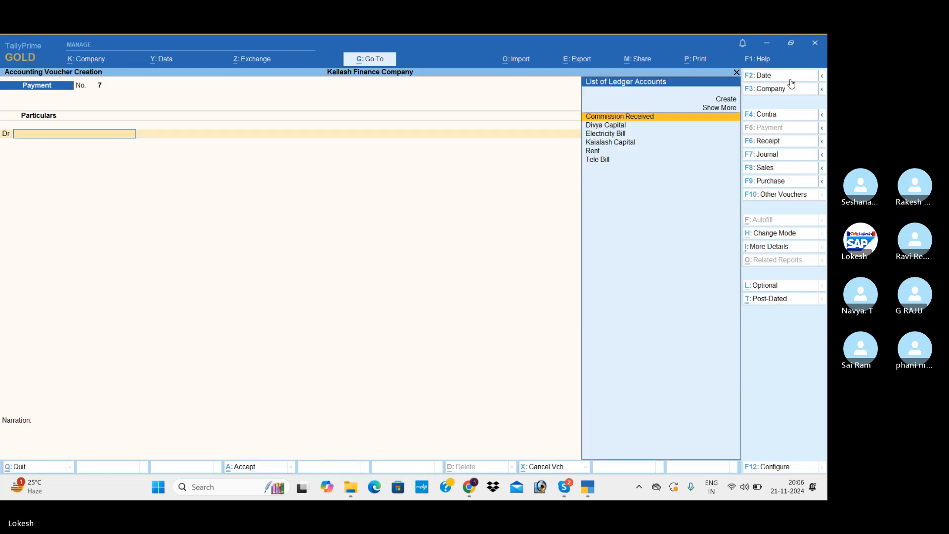
- Start a receipt voucher dated 1-2 and credit Commission Received with 45,000
{"action": "left_click", "coordinate": [793, 141]}
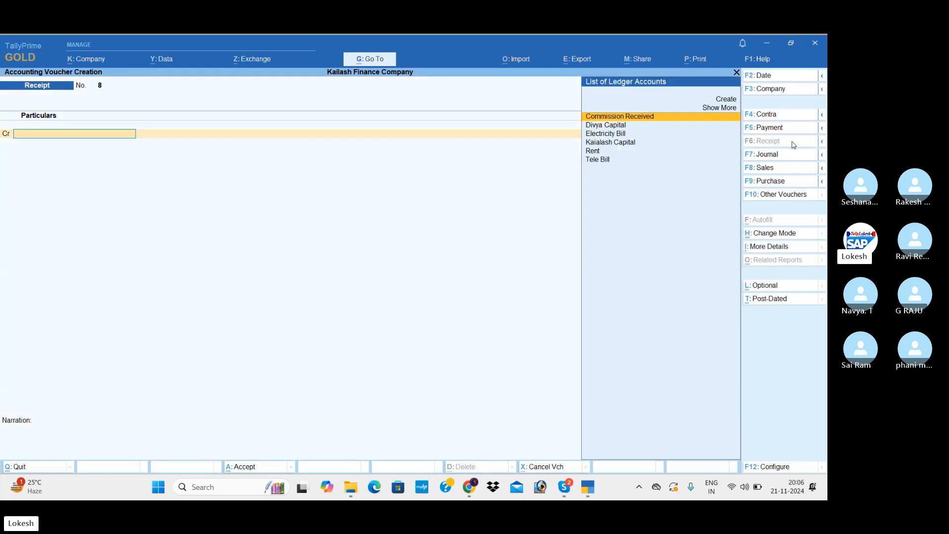
{"action": "left_click", "coordinate": [773, 79]}
{"action": "type", "text": "1-2"}
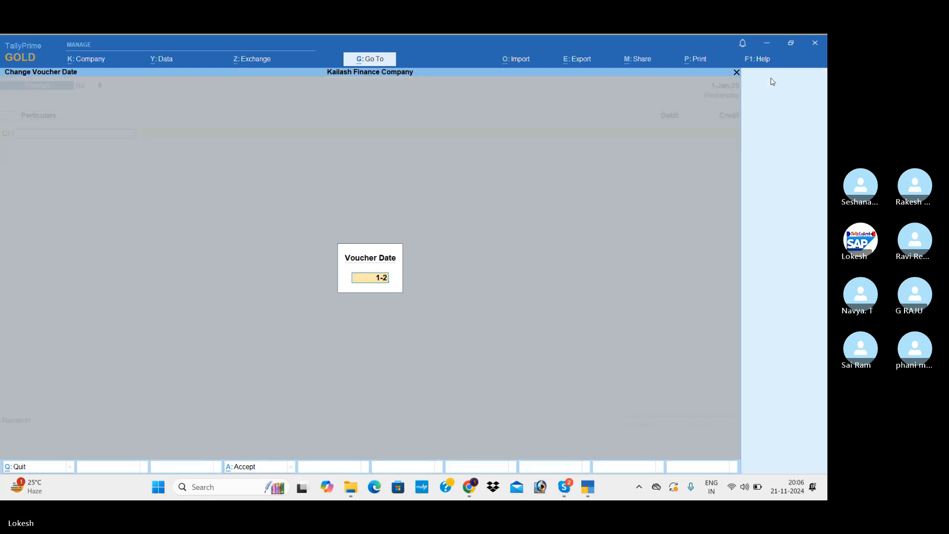
{"action": "key", "text": "Return"}
{"action": "type", "text": "comm"}
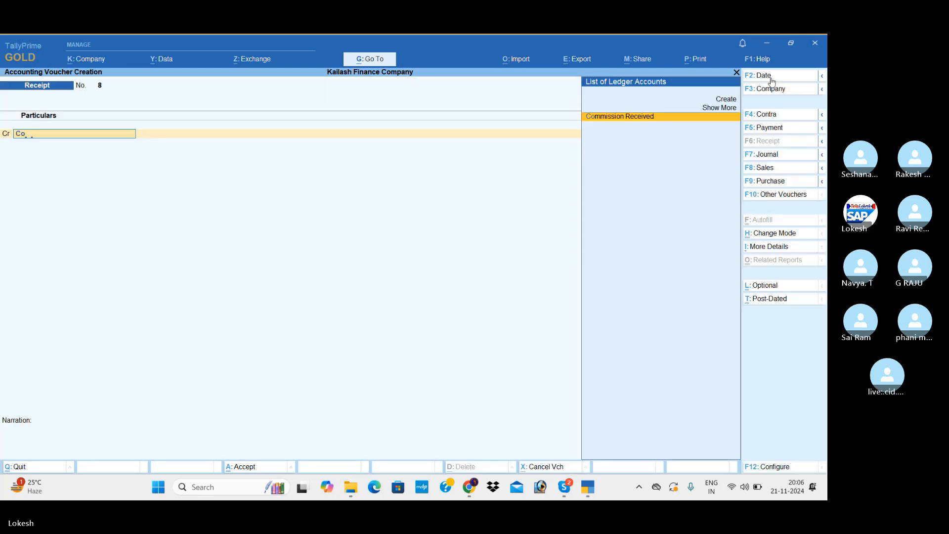
{"action": "key", "text": "Return"}
{"action": "type", "text": "45000"}
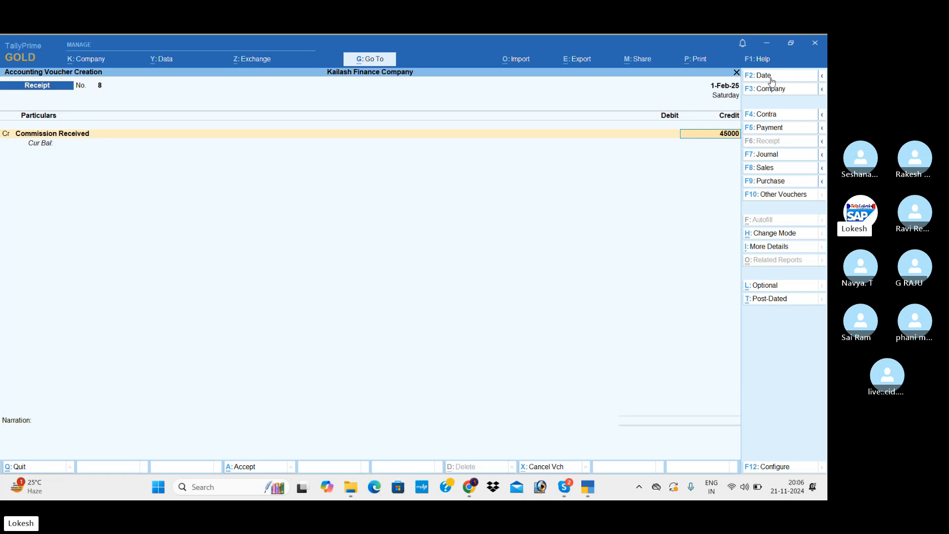
{"action": "key", "text": "Return"}
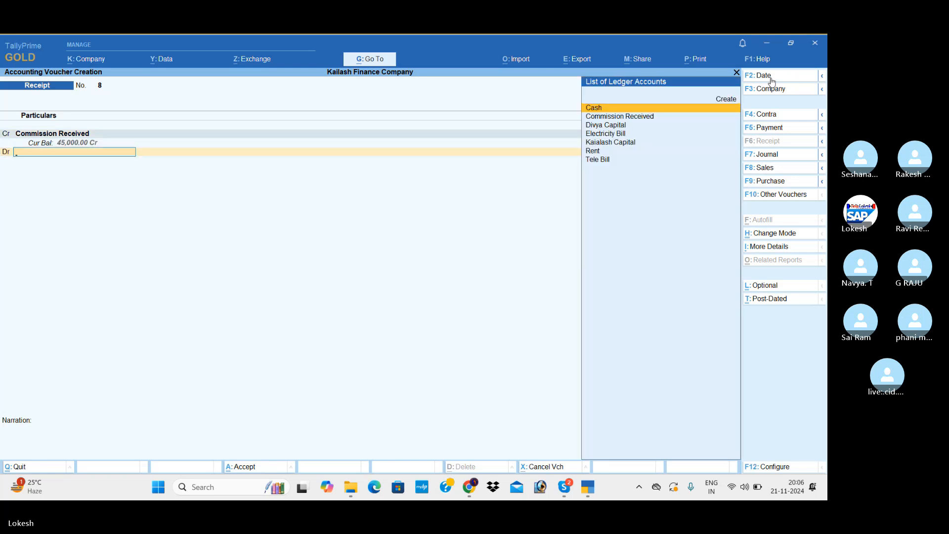
- Debit Cash for the commission, leave the narration blank and save the receipt voucher
{"action": "key", "text": "Return"}
{"action": "key", "text": "Return"}
{"action": "key", "text": "Return"}
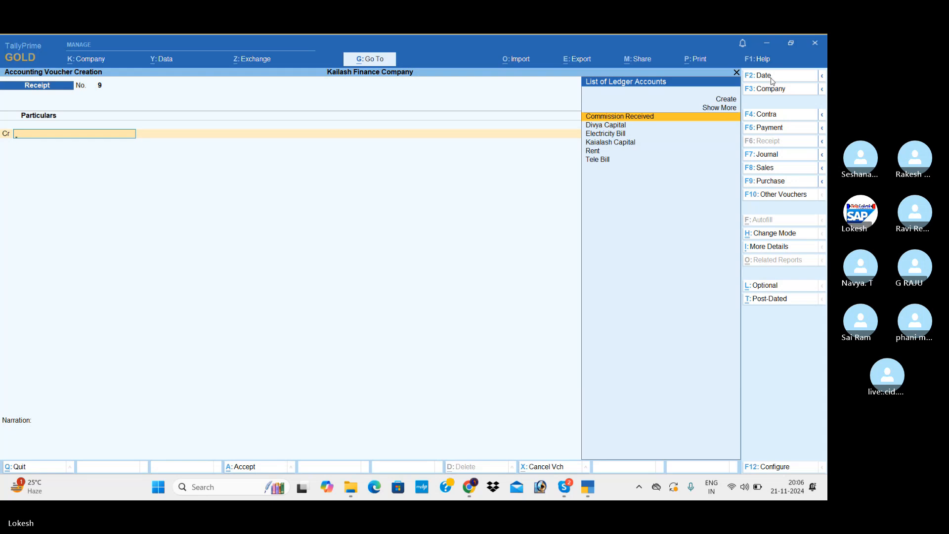
- Leave voucher entry, open the Day Book and clear both period dates to cover 1-Apr-24 to 31-Mar-25
{"action": "key", "text": "Escape"}
{"action": "key", "text": "y"}
{"action": "key", "text": "Down"}
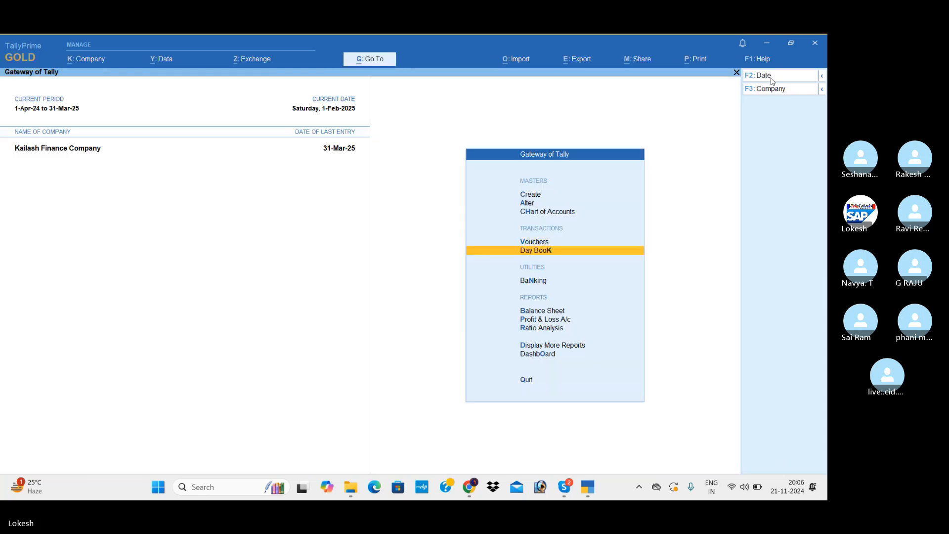
{"action": "key", "text": "Return"}
{"action": "left_click", "coordinate": [771, 80], "text": "alt"}
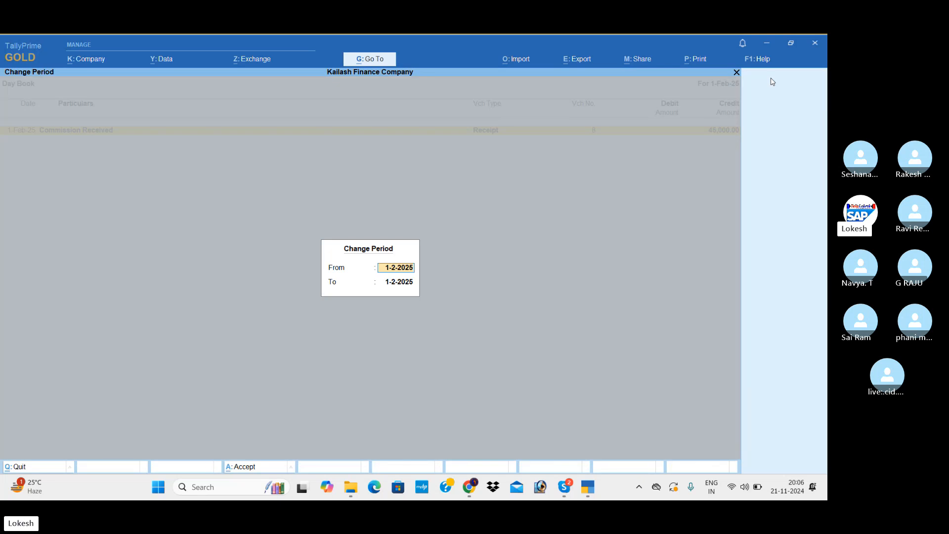
{"action": "key", "text": "BackSpace"}
{"action": "key", "text": "Return"}
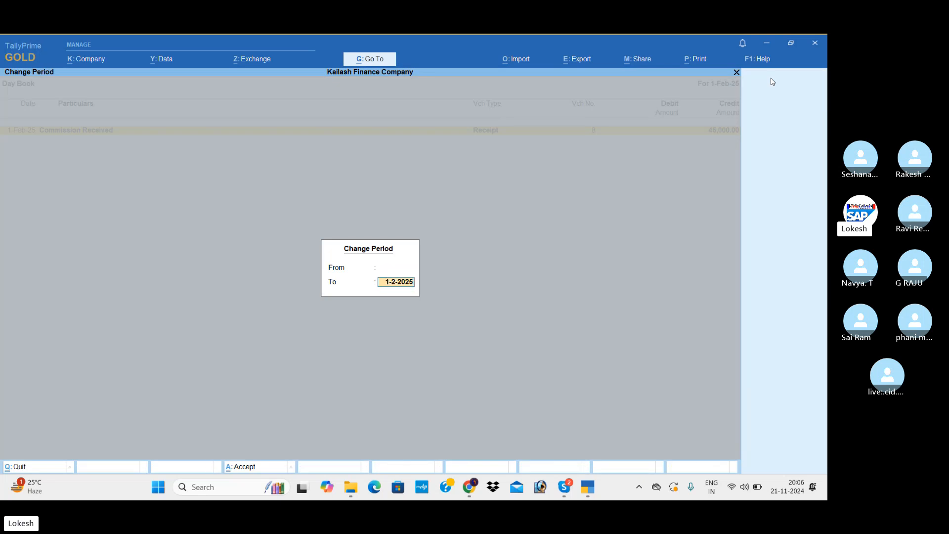
{"action": "key", "text": "BackSpace"}
{"action": "key", "text": "Return"}
- Examine the year's voucher entries in the Day Book down to the Rent payment
{"action": "key", "text": "Down"}
{"action": "key", "text": "Down"}
{"action": "key", "text": "Down"}
{"action": "key", "text": "Down"}
{"action": "key", "text": "Down"}
{"action": "key", "text": "Down"}
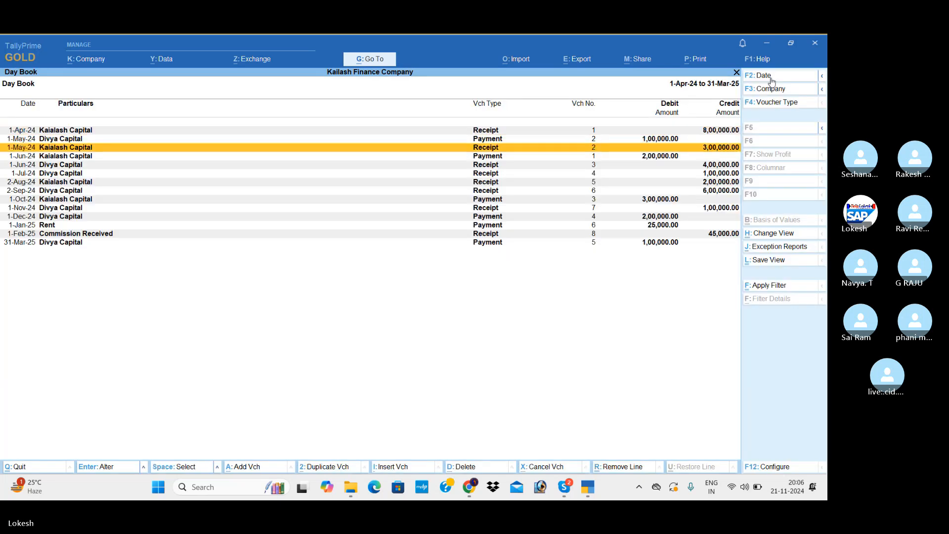
{"action": "key", "text": "Down"}
{"action": "key", "text": "Down"}
{"action": "key", "text": "Down"}
{"action": "key", "text": "Down"}
{"action": "key", "text": "Down"}
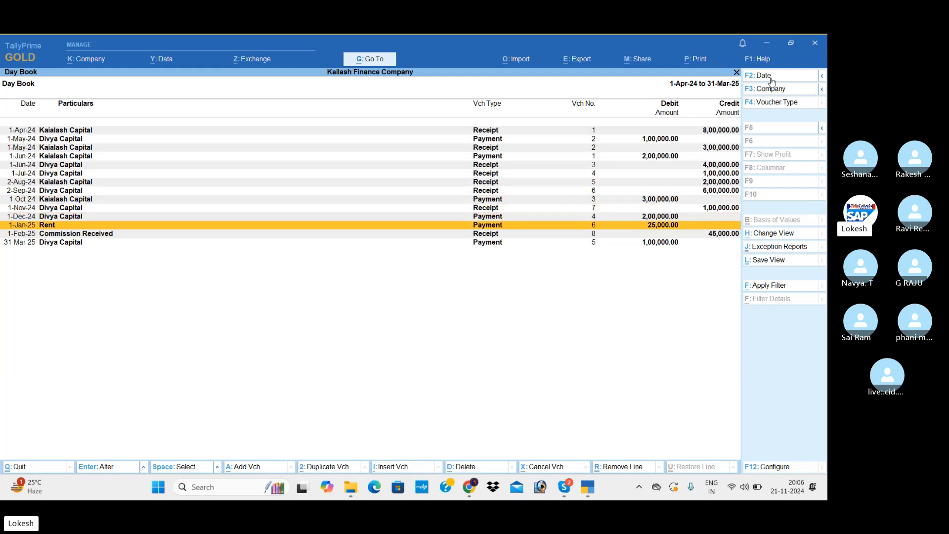
- Filter the Day Book on Voucher for "Payment" and review the filtered entries
{"action": "left_click", "coordinate": [782, 289]}
{"action": "key", "text": "BackSpace"}
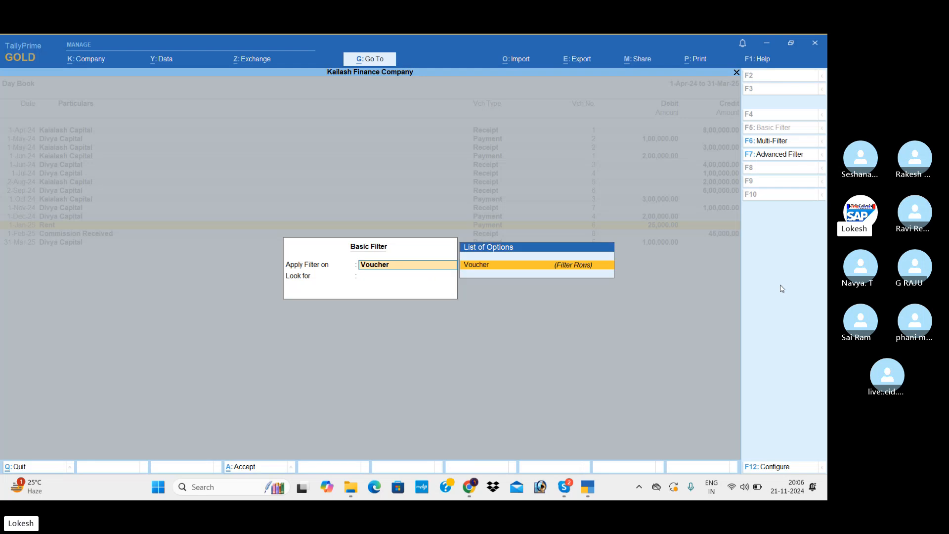
{"action": "key", "text": "Return"}
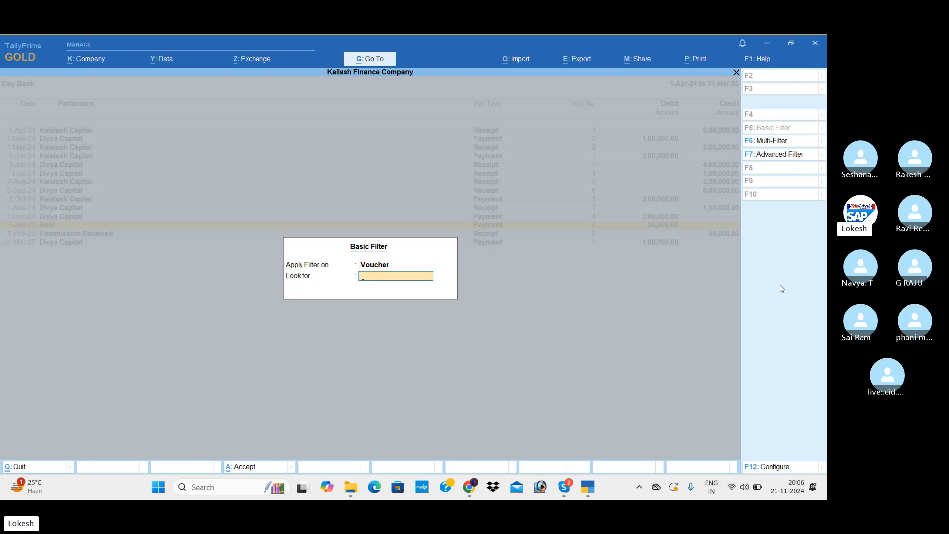
{"action": "type", "text": "Pay"}
{"action": "key", "text": "BackSpace"}
{"action": "key", "text": "BackSpace"}
{"action": "key", "text": "BackSpace"}
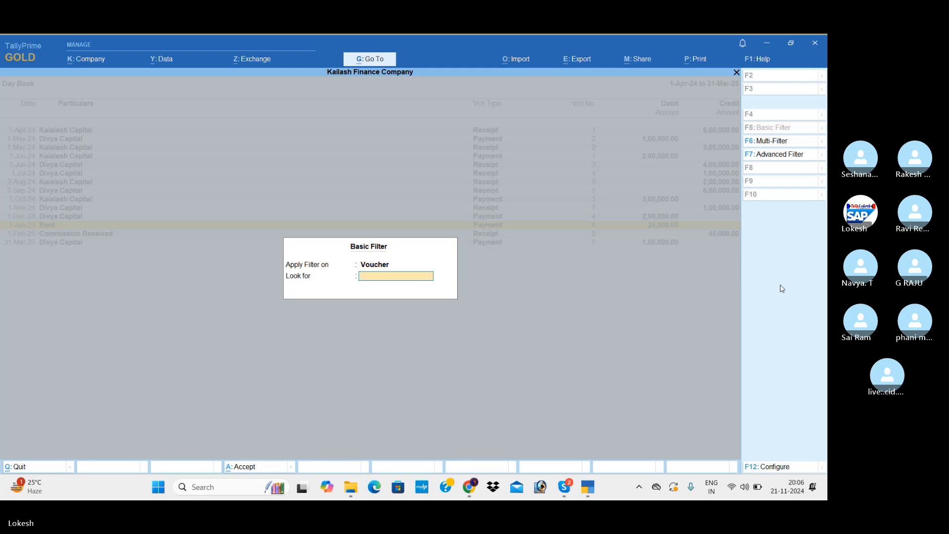
{"action": "type", "text": "Payment"}
{"action": "key", "text": "Return"}
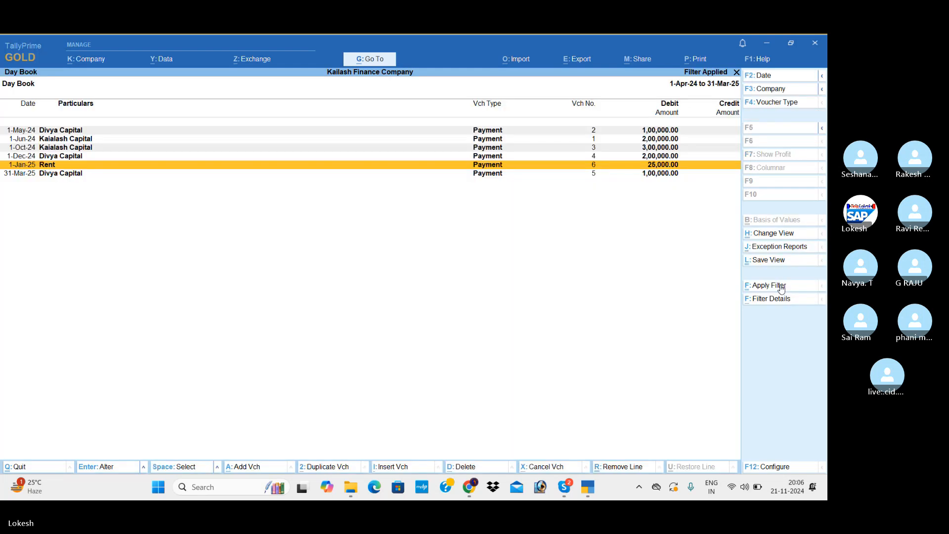
{"action": "key", "text": "Up"}
{"action": "key", "text": "Up"}
{"action": "key", "text": "Up"}
{"action": "key", "text": "Up"}
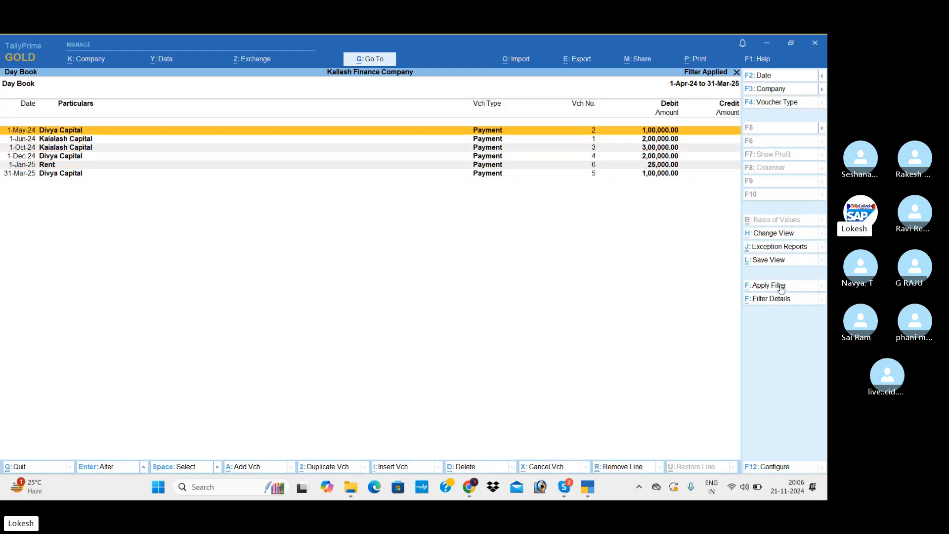
- Clear the Payment filter so the Day Book lists all vouchers again
{"action": "left_click", "coordinate": [781, 289]}
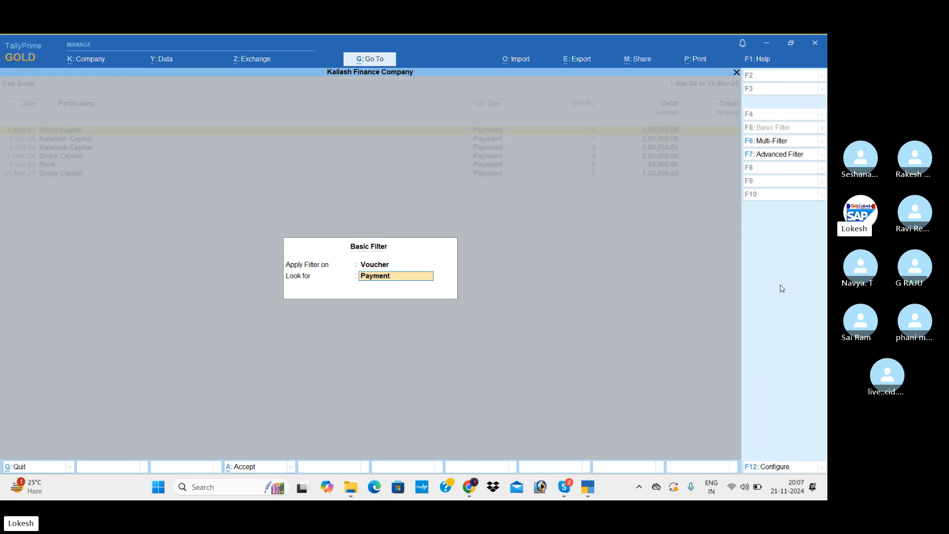
{"action": "key", "text": "BackSpace"}
{"action": "type", "text": "Re"}
{"action": "key", "text": "BackSpace"}
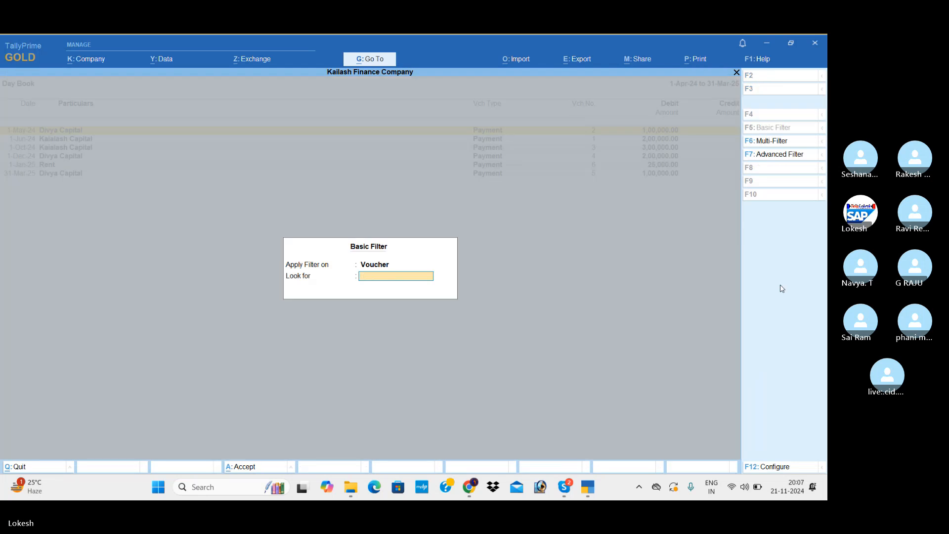
{"action": "key", "text": "BackSpace"}
{"action": "key", "text": "BackSpace"}
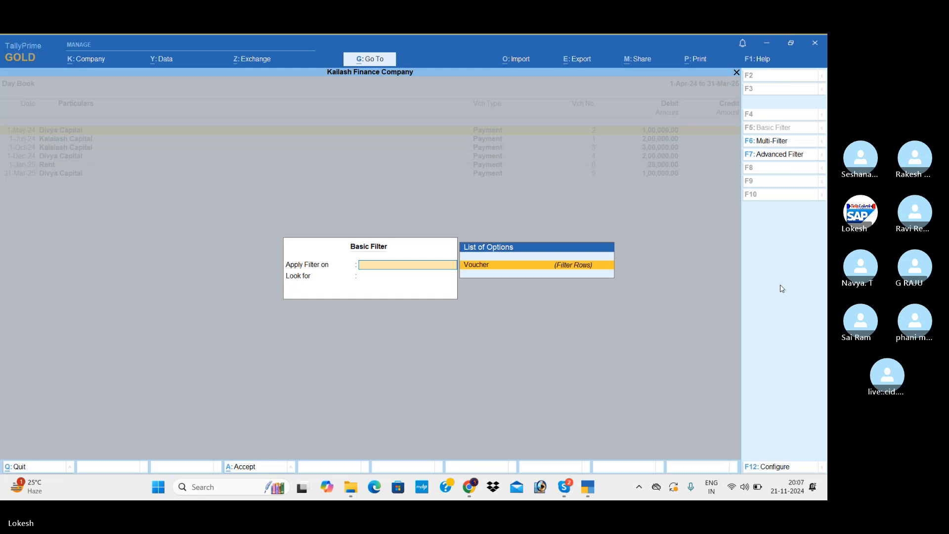
{"action": "key", "text": "Escape"}
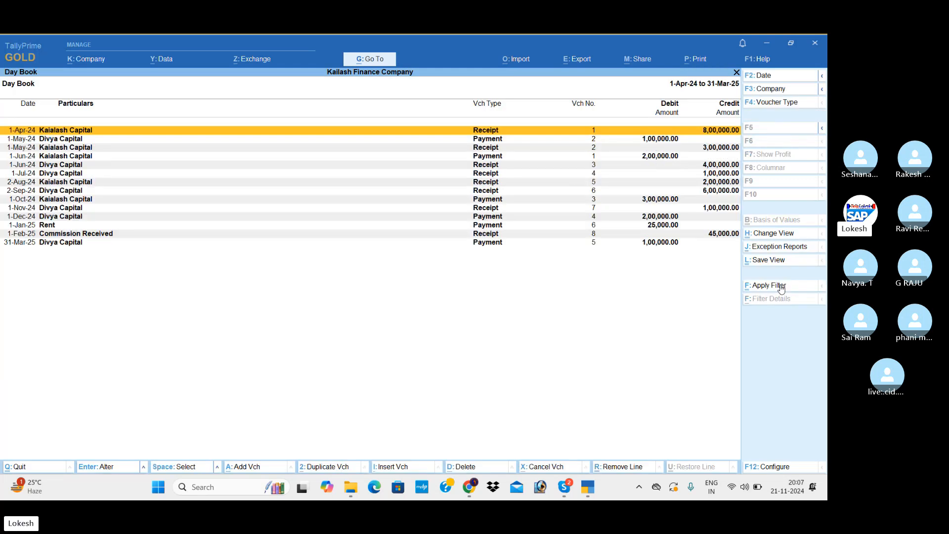
- Filter the Day Book on Voucher for "Receipt", review the filtered entries and remove the filter
{"action": "left_click", "coordinate": [780, 289]}
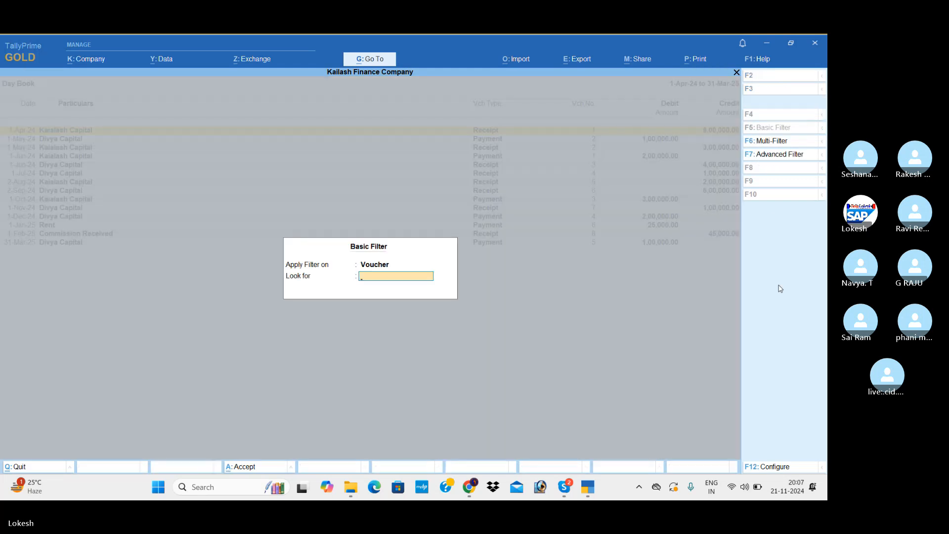
{"action": "type", "text": "Receipt"}
{"action": "key", "text": "Return"}
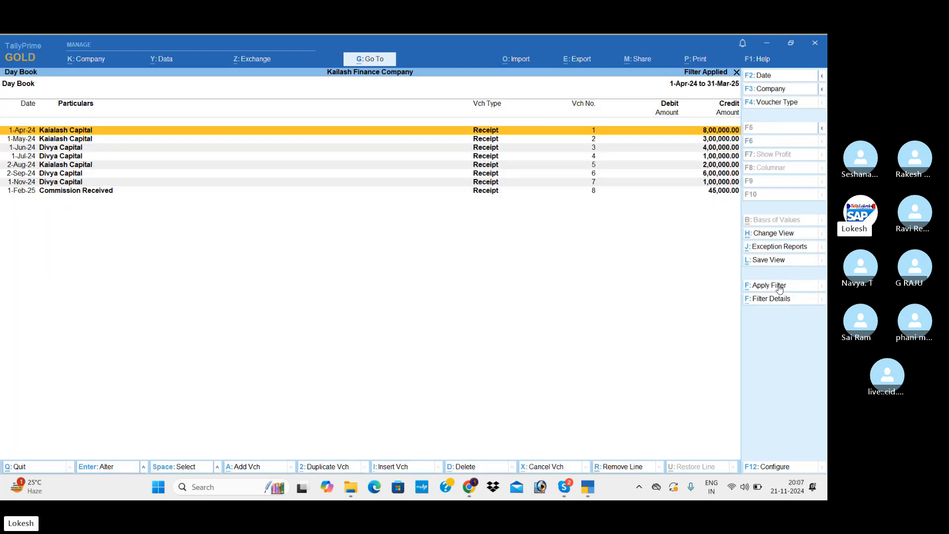
{"action": "key", "text": "Down"}
{"action": "key", "text": "Down"}
{"action": "key", "text": "Down"}
{"action": "key", "text": "Down"}
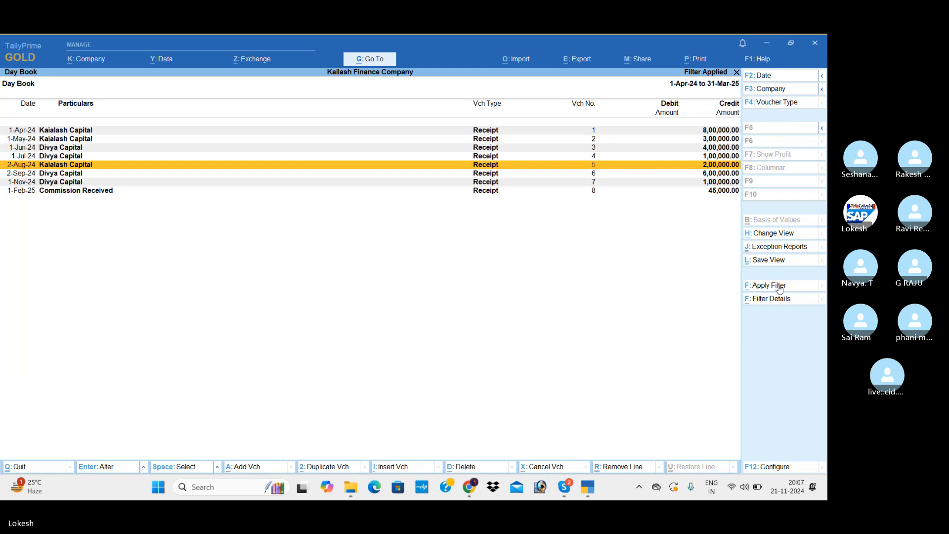
{"action": "key", "text": "Escape"}
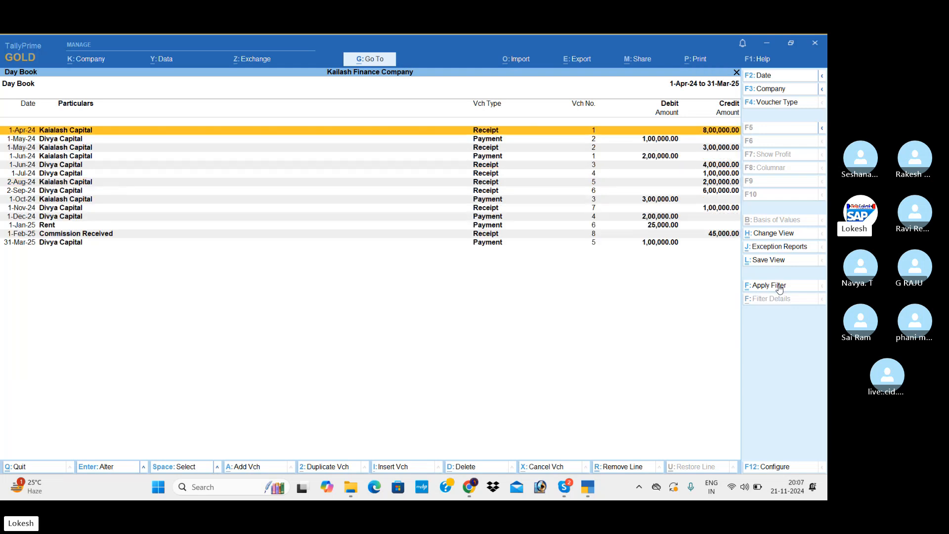
- Leave the Day Book and open the Profit & Loss A/c in detailed view
{"action": "key", "text": "Escape"}
{"action": "key", "text": "Down"}
{"action": "key", "text": "Down"}
{"action": "key", "text": "Down"}
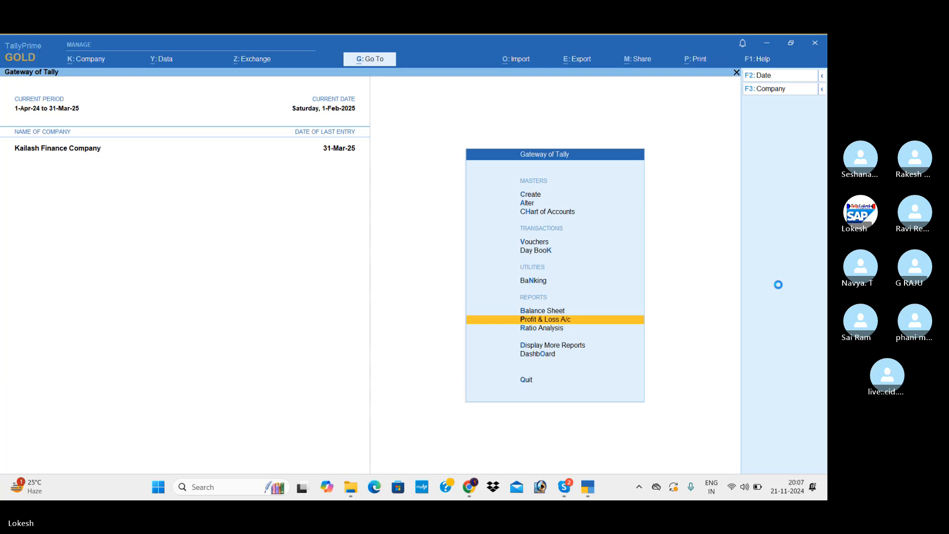
{"action": "key", "text": "Return"}
{"action": "key", "text": "alt+F5"}
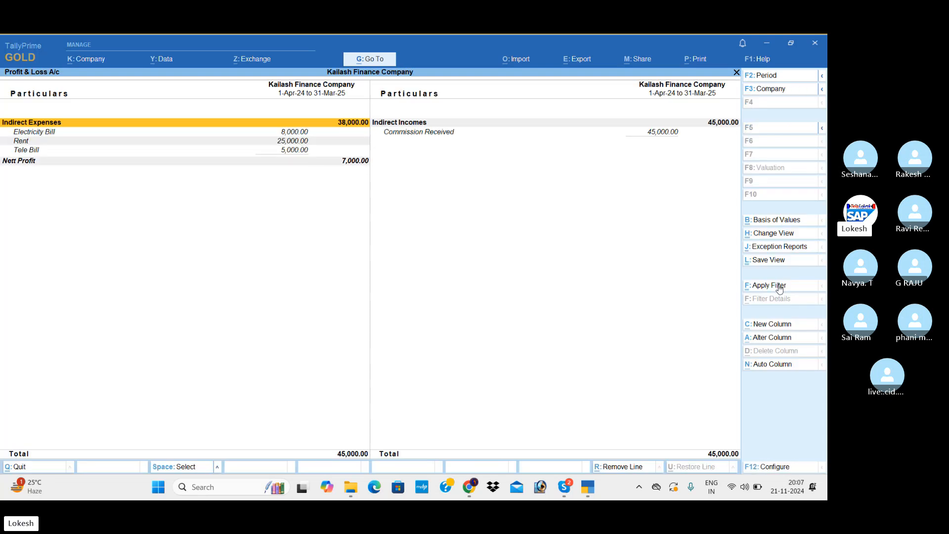
- Examine the indirect expenses, indirect incomes and nett profit lines of the Profit & Loss A/c, and close the report
{"action": "key", "text": "Right"}
{"action": "key", "text": "Down"}
{"action": "key", "text": "Up"}
{"action": "key", "text": "Left"}
{"action": "key", "text": "Down"}
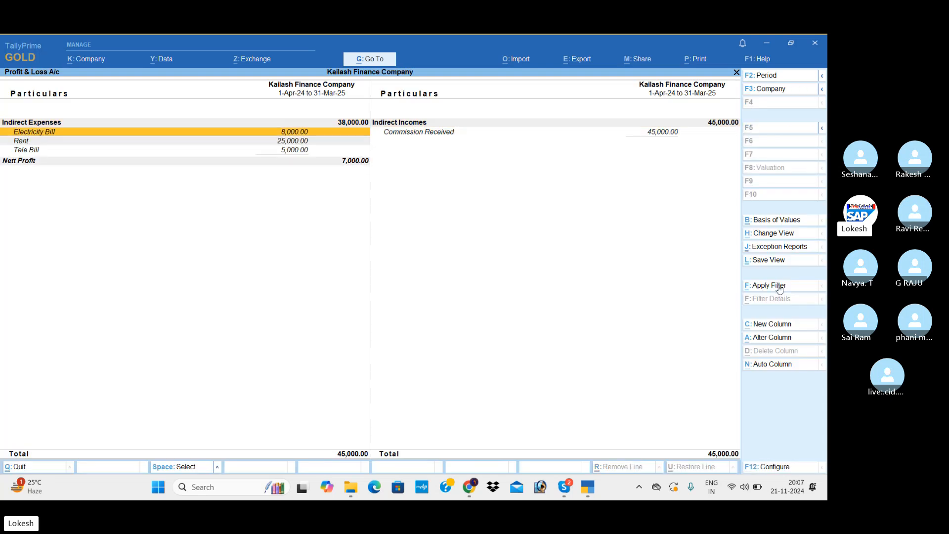
{"action": "key", "text": "Down"}
{"action": "key", "text": "Down"}
{"action": "key", "text": "Down"}
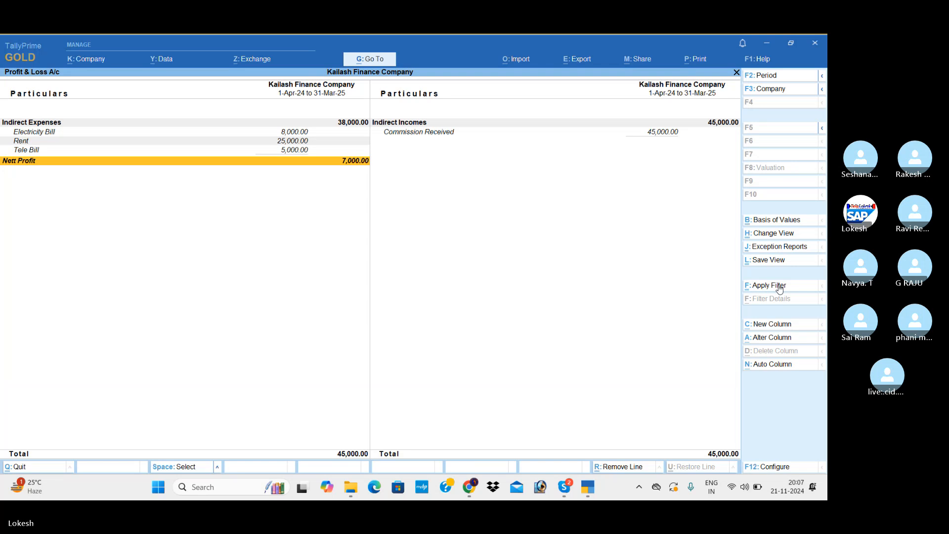
{"action": "key", "text": "Escape"}
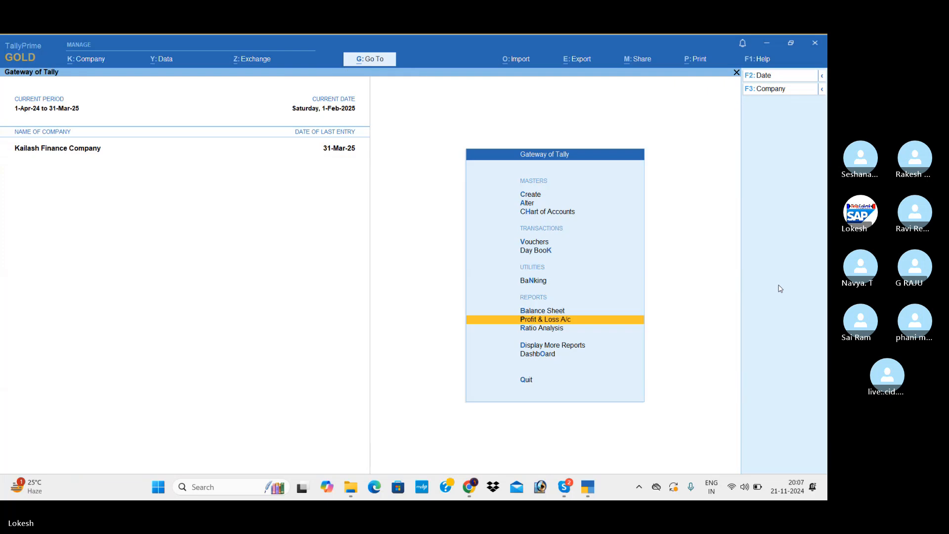
- View the company Dashboard and return to the Gateway of Tally
{"action": "key", "text": "Down"}
{"action": "key", "text": "Down"}
{"action": "key", "text": "Down"}
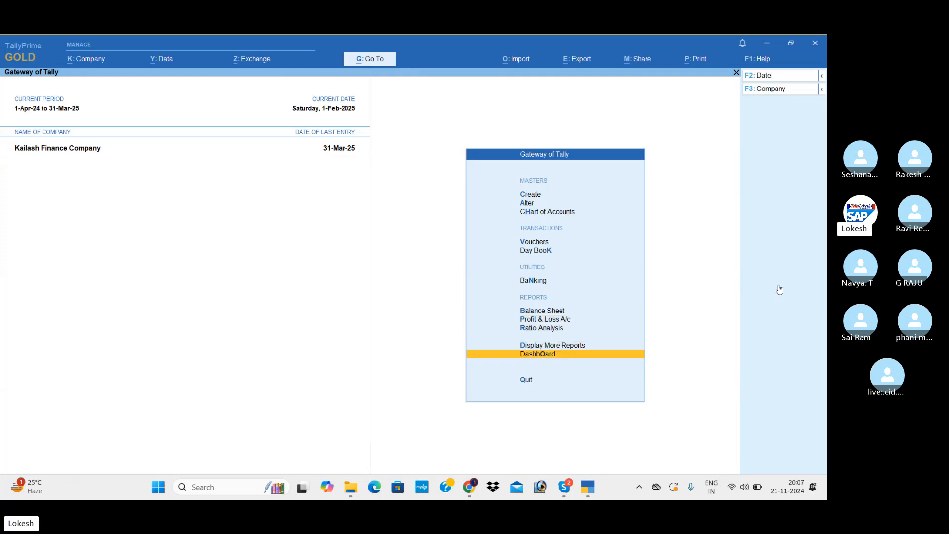
{"action": "key", "text": "Return"}
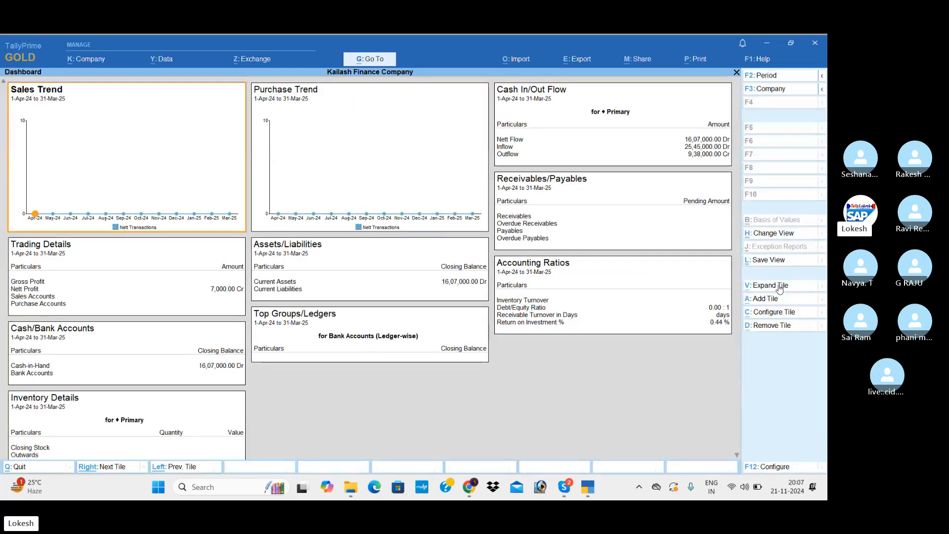
{"action": "key", "text": "Escape"}
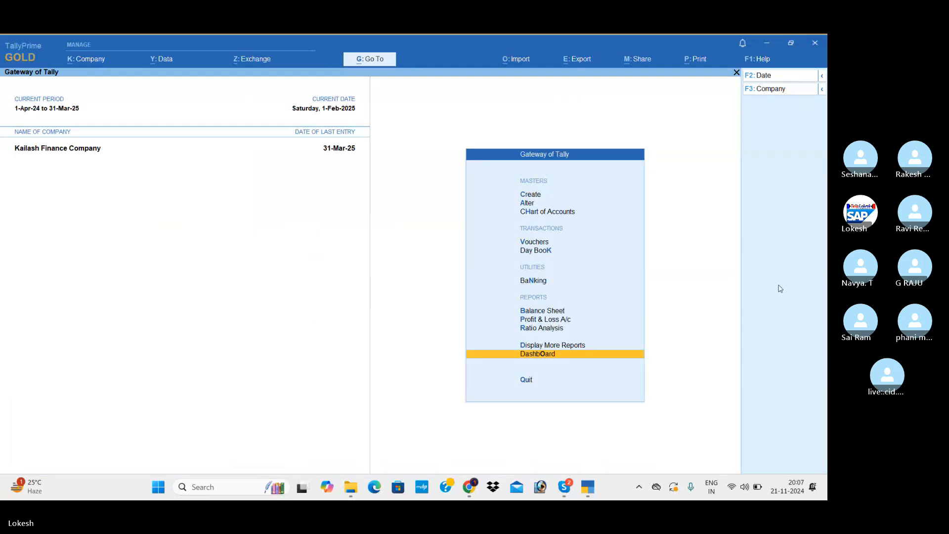
- Review the Trial Balance in detailed view with its individual ledgers, and close it
{"action": "key", "text": "Up"}
{"action": "key", "text": "Return"}
{"action": "key", "text": "Down"}
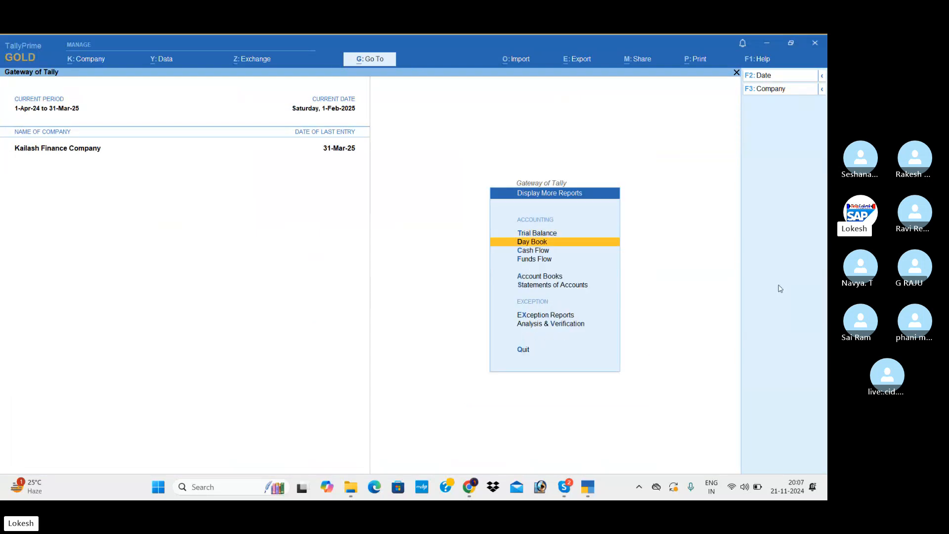
{"action": "key", "text": "Up"}
{"action": "key", "text": "Return"}
{"action": "key", "text": "alt+F5"}
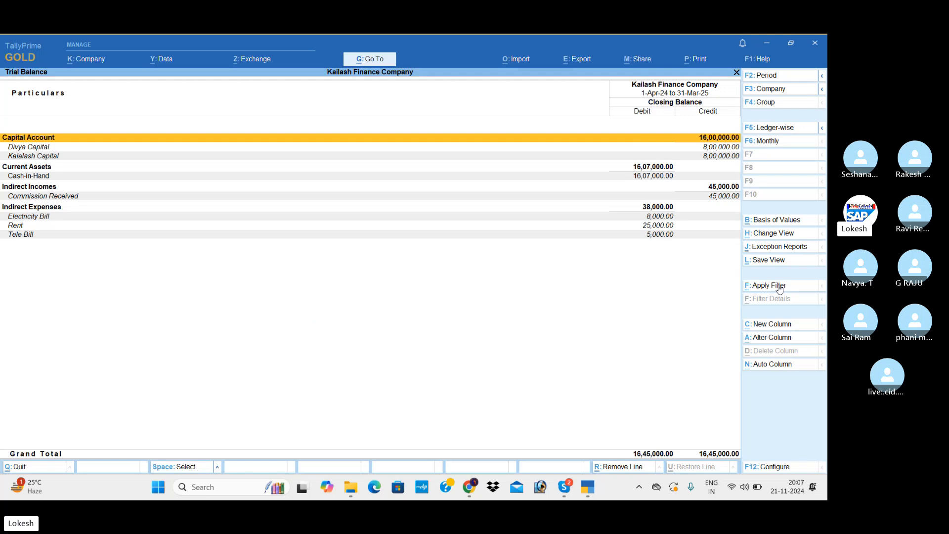
{"action": "key", "text": "Escape"}
- Show the ledger-wise interest calculation for the Kaialash Capital ledger from the statements of accounts
{"action": "key", "text": "Down"}
{"action": "key", "text": "Down"}
{"action": "key", "text": "Down"}
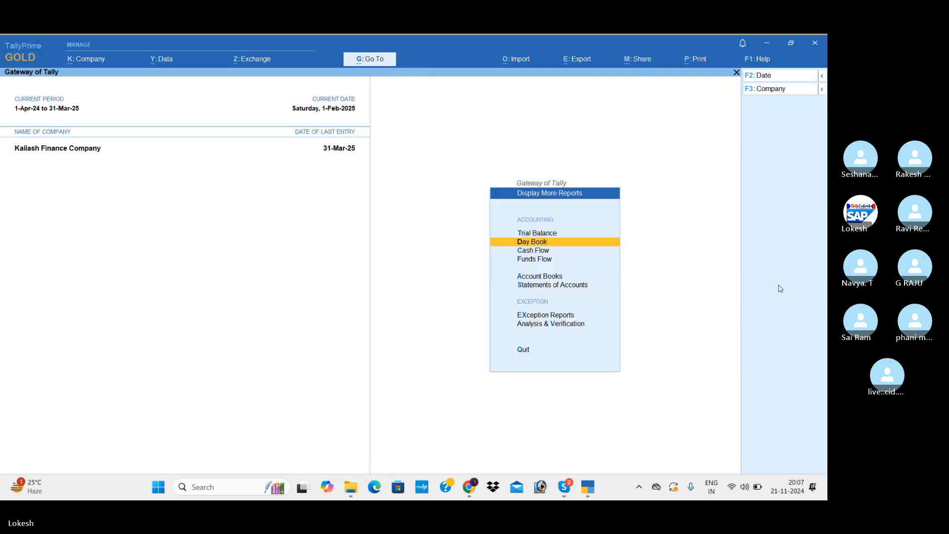
{"action": "key", "text": "Down"}
{"action": "key", "text": "Down"}
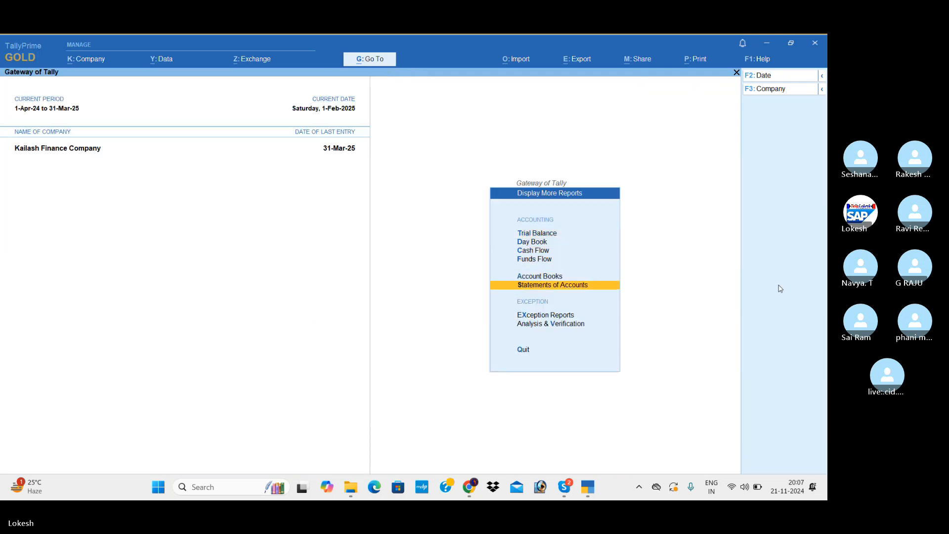
{"action": "key", "text": "Return"}
{"action": "key", "text": "Return"}
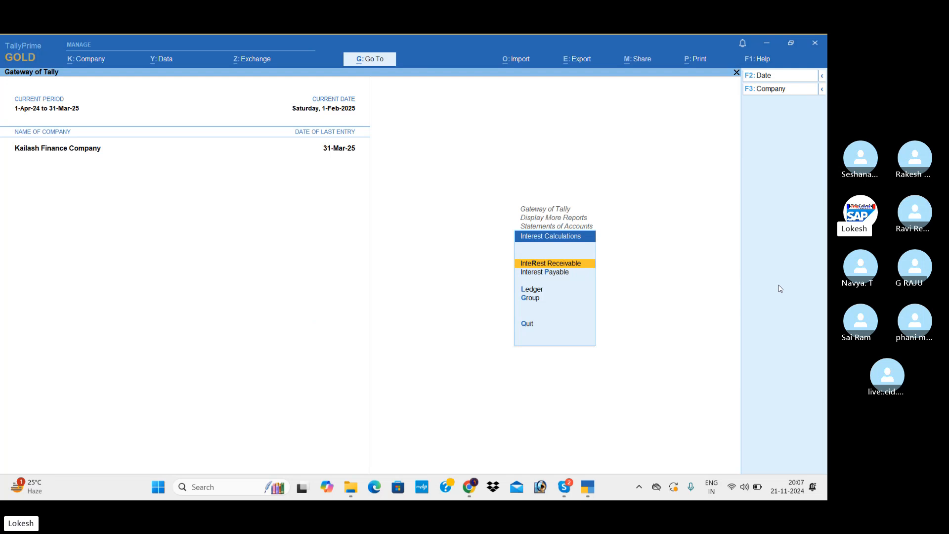
{"action": "key", "text": "Down"}
{"action": "key", "text": "Down"}
{"action": "key", "text": "Return"}
{"action": "key", "text": "Down"}
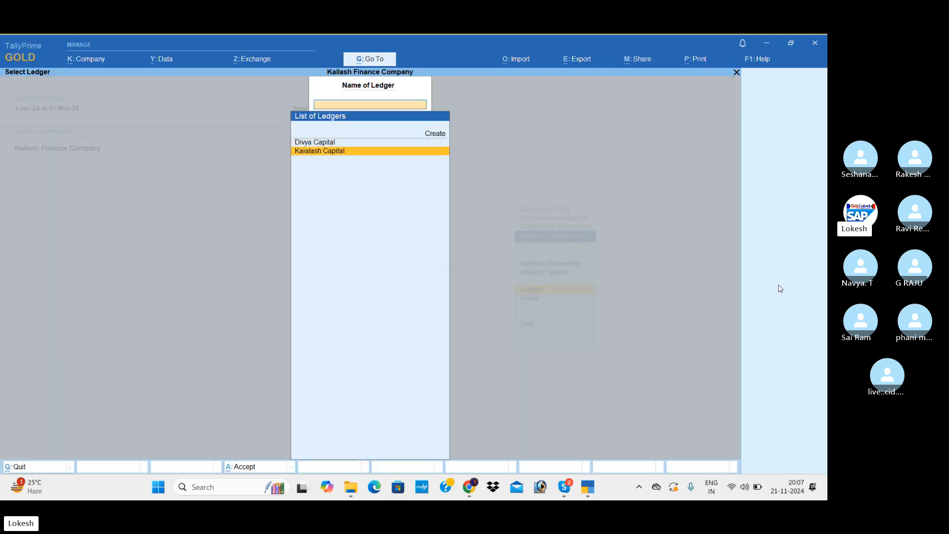
{"action": "key", "text": "Return"}
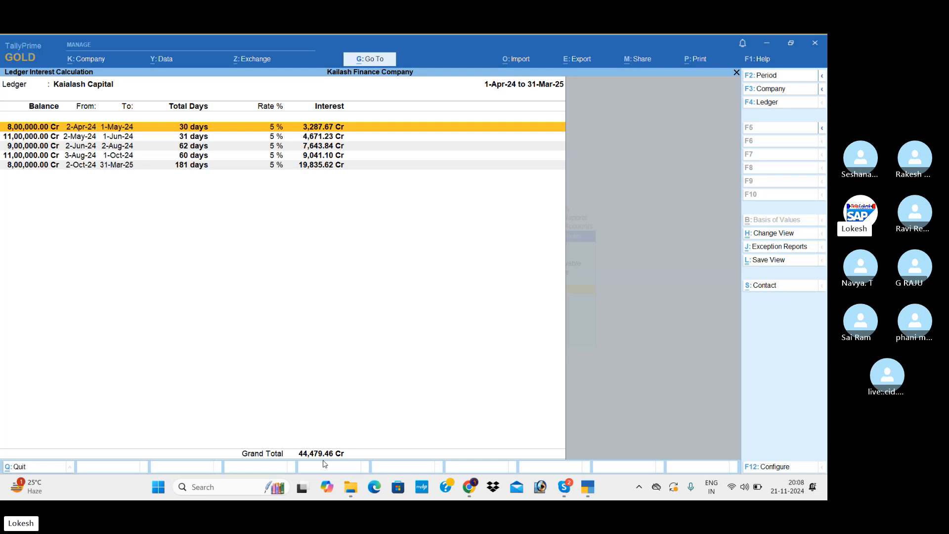
- Switch the interest calculation report to the Divya Capital ledger
{"action": "key", "text": "F4"}
{"action": "key", "text": "Up"}
{"action": "key", "text": "Return"}
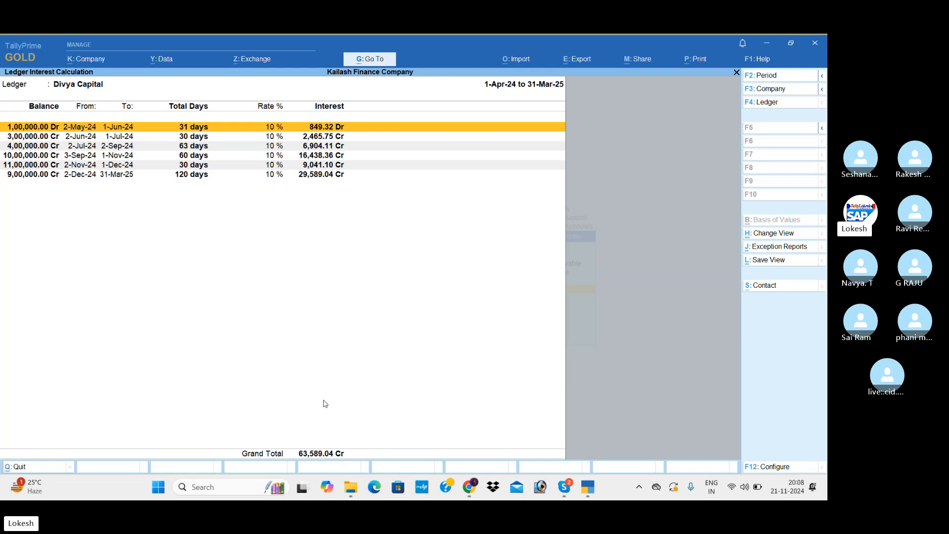
- Drill down into Divya Capital's ledger vouchers from the first interest line and reset the period to the full financial year
{"action": "key", "text": "Return"}
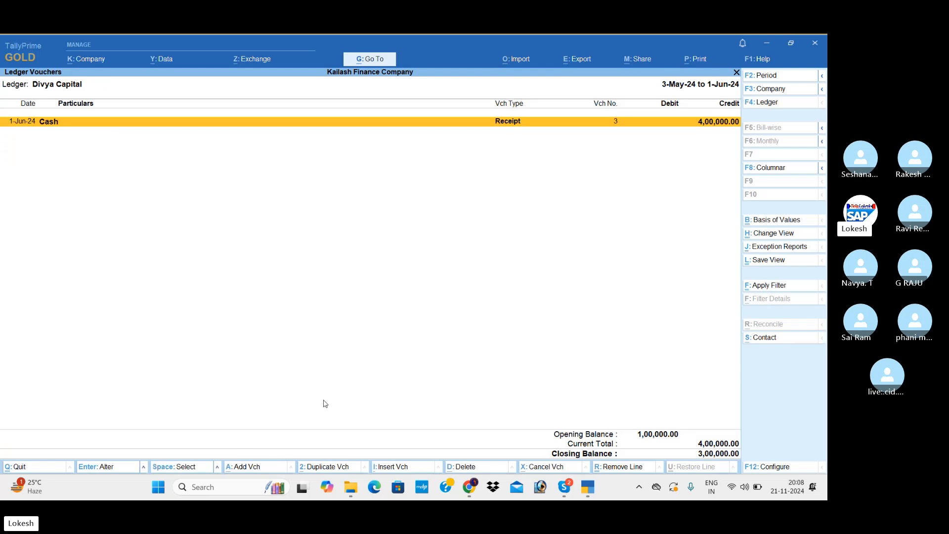
{"action": "key", "text": "F2"}
{"action": "key", "text": "BackSpace"}
{"action": "key", "text": "Return"}
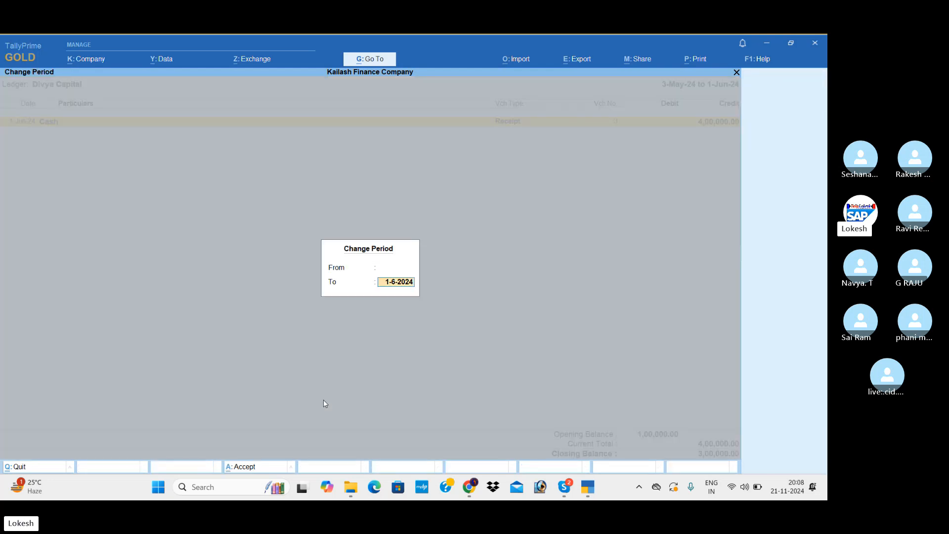
{"action": "key", "text": "BackSpace"}
{"action": "key", "text": "Return"}
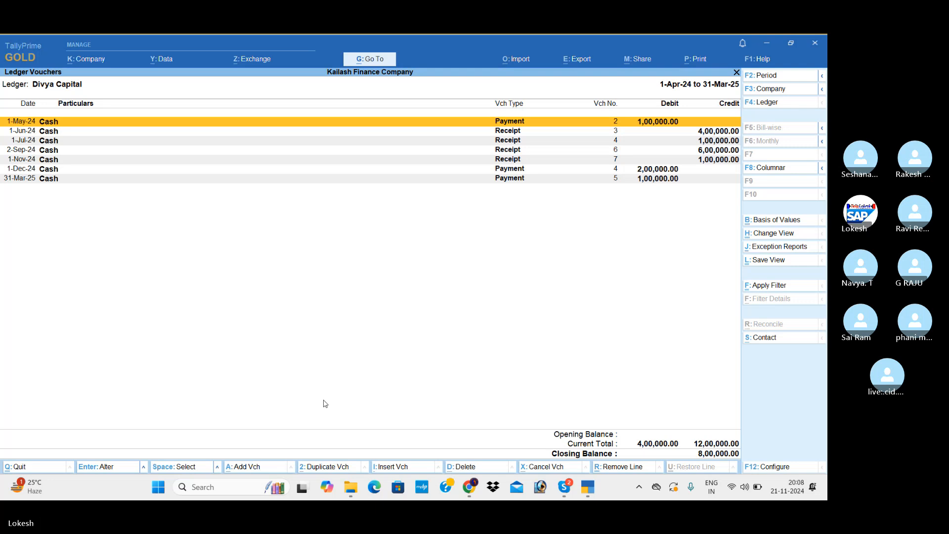
- Inspect the 1-May-24 payment voucher of Divya Capital and leave it without saving
{"action": "key", "text": "Return"}
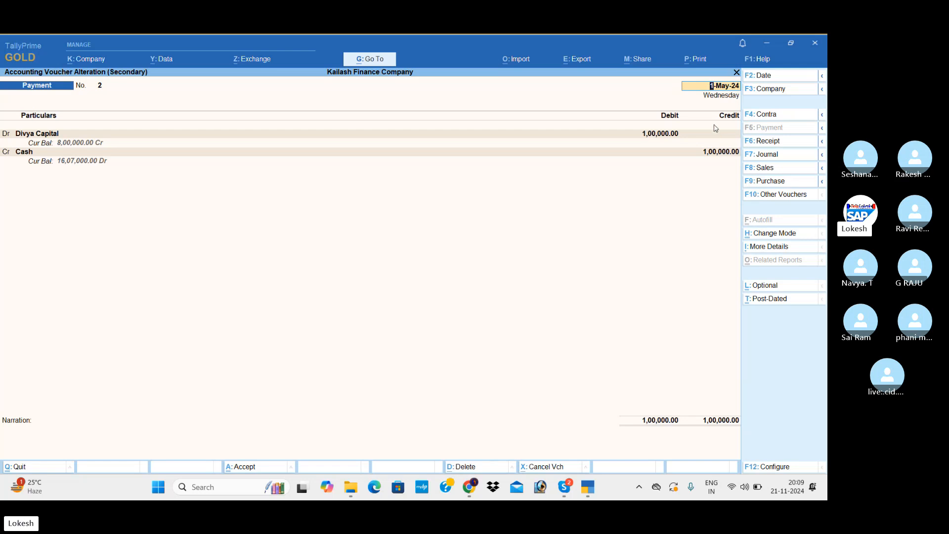
{"action": "key", "text": "Escape"}
{"action": "key", "text": "y"}
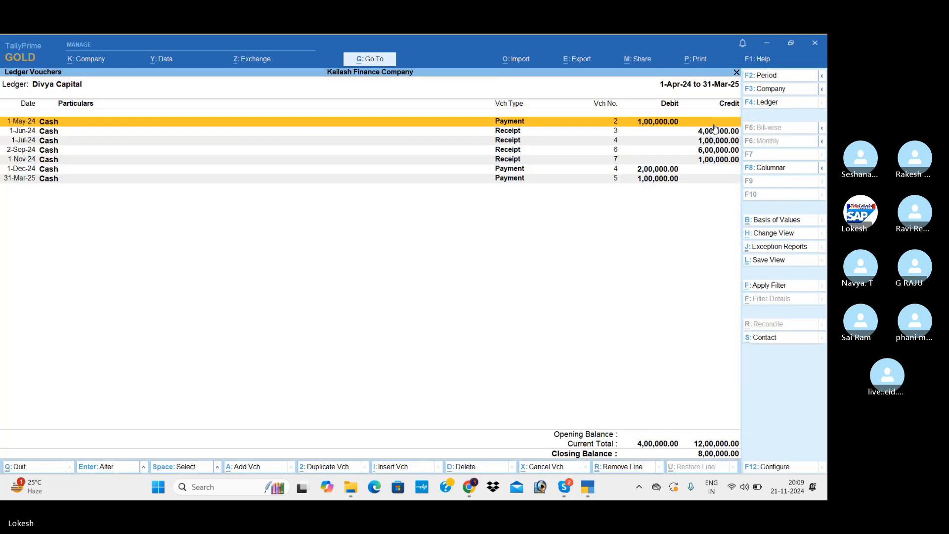
- Examine each of Divya Capital's ledger vouchers down to the 31-Mar-25 payment and return to the first entry
{"action": "key", "text": "Down"}
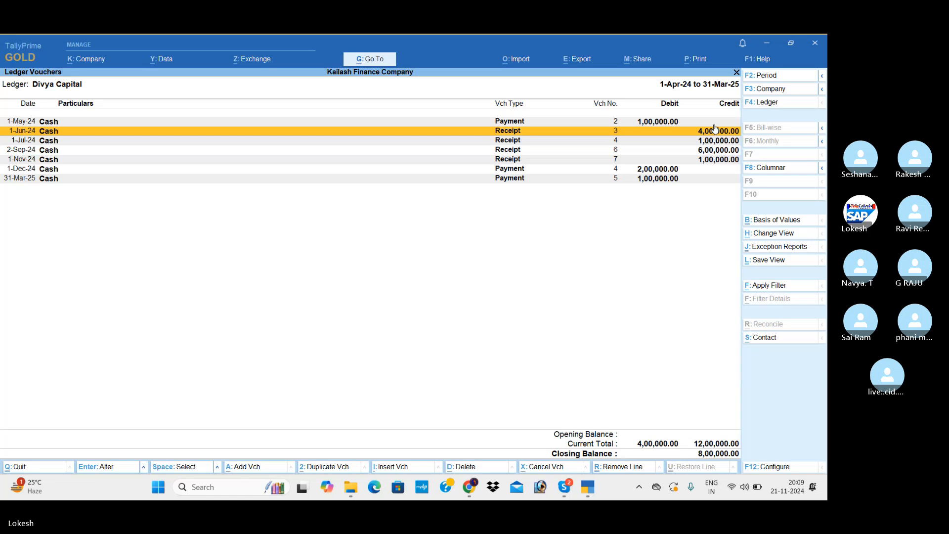
{"action": "key", "text": "Down"}
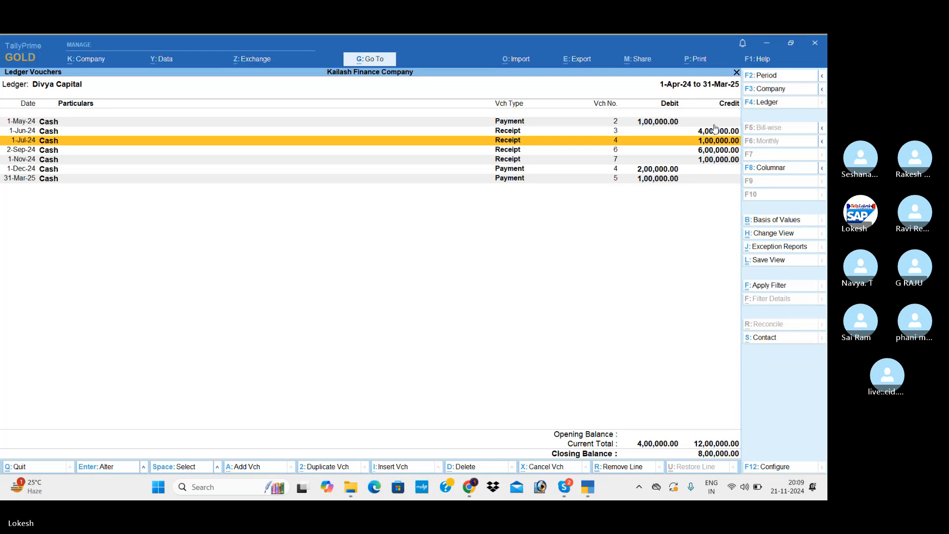
{"action": "key", "text": "Down"}
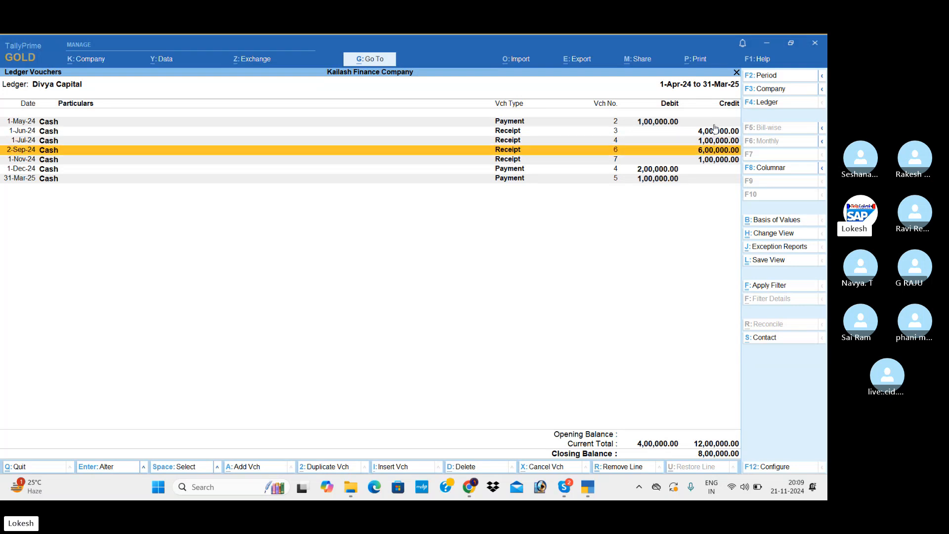
{"action": "key", "text": "Down"}
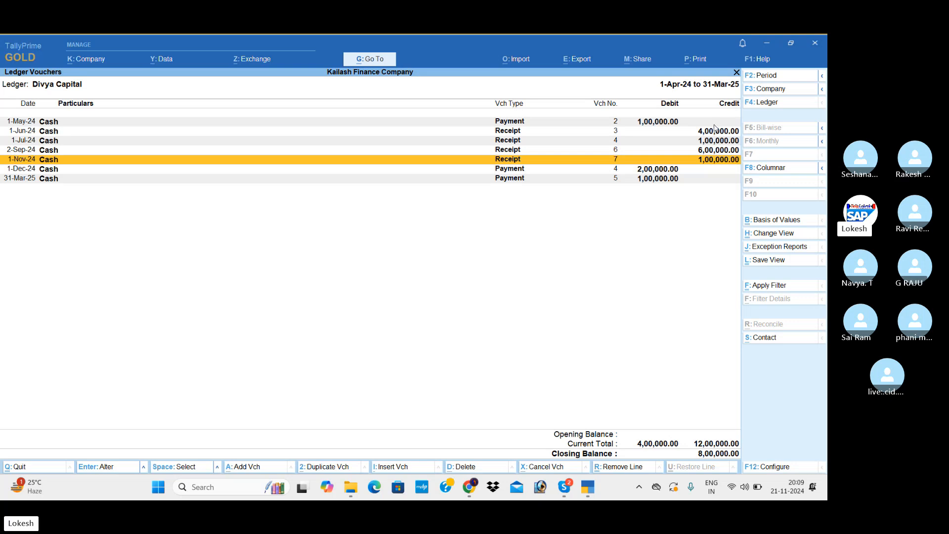
{"action": "key", "text": "Down"}
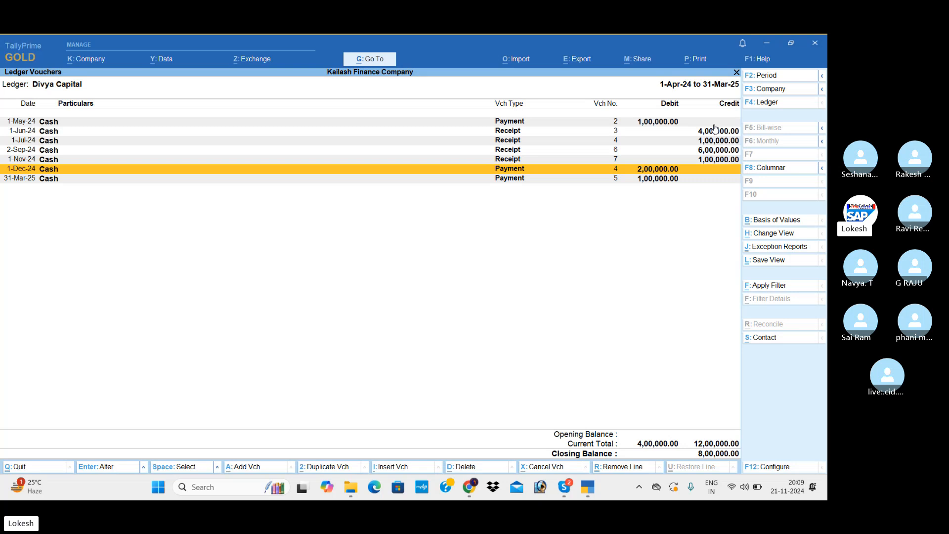
{"action": "key", "text": "Down"}
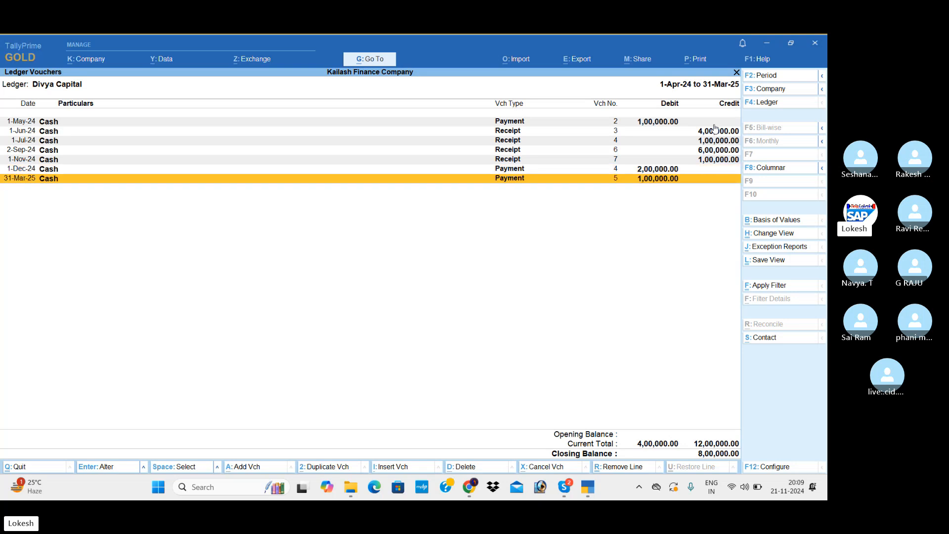
{"action": "key", "text": "Up"}
{"action": "key", "text": "Up"}
{"action": "key", "text": "Up"}
{"action": "key", "text": "Up"}
{"action": "key", "text": "Up"}
{"action": "key", "text": "Up"}
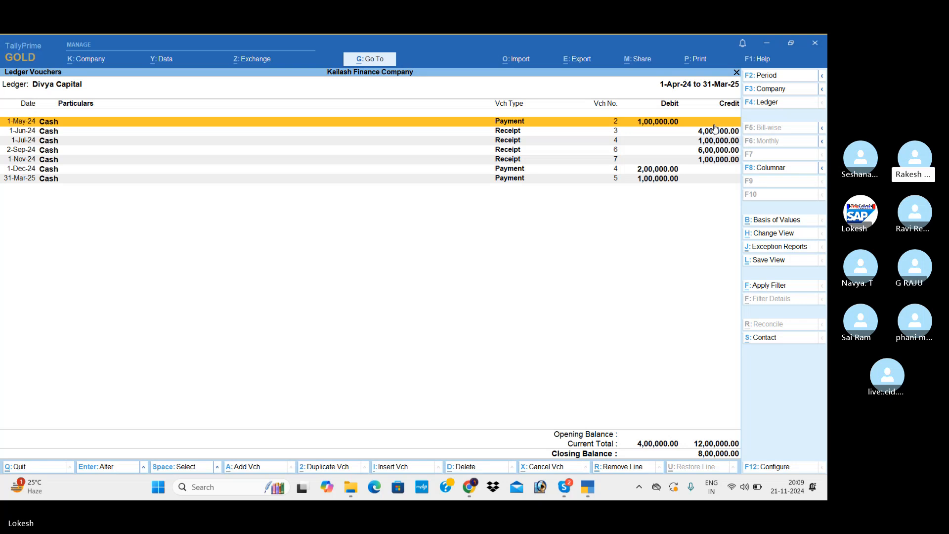
- Delete Divya Capital's 1-May-24 payment voucher and return to the ledger's interest calculation
{"action": "key", "text": "Return"}
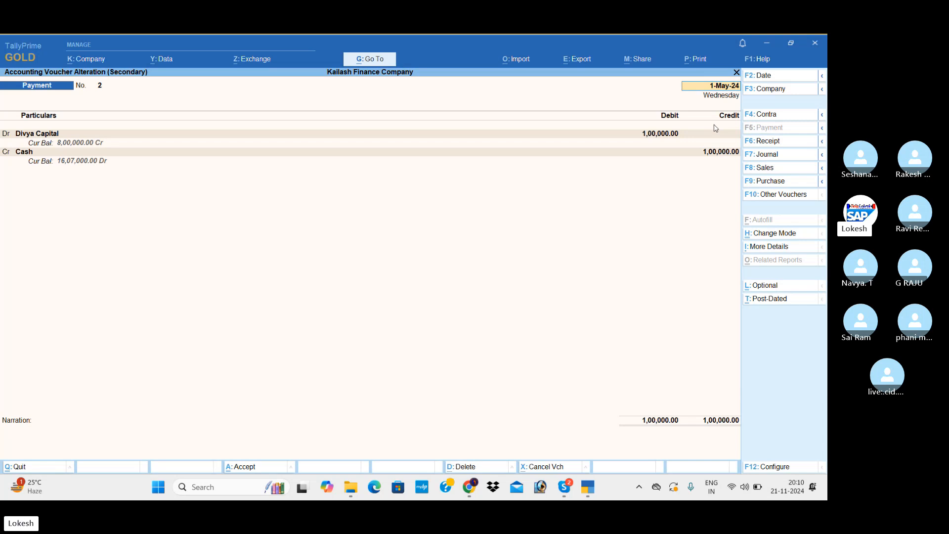
{"action": "key", "text": "alt+d"}
{"action": "key", "text": "y"}
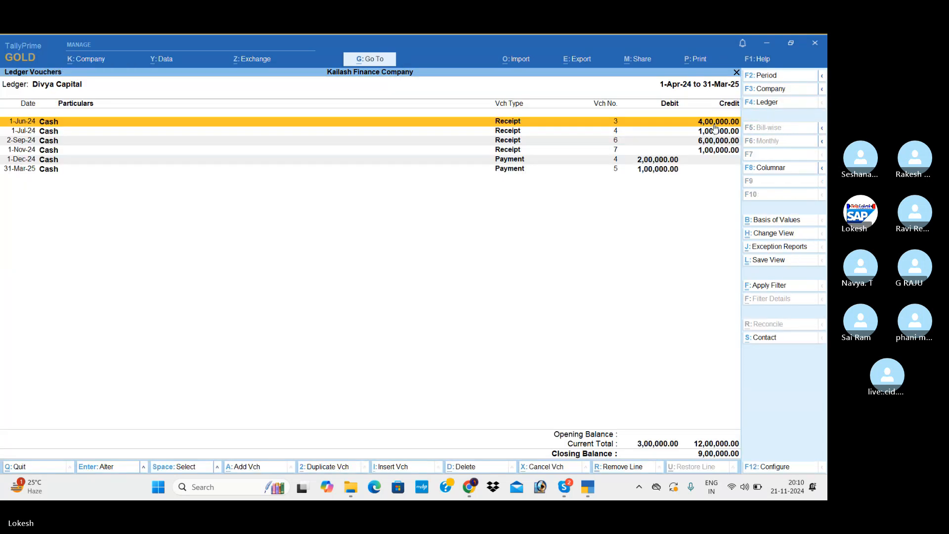
{"action": "key", "text": "Escape"}
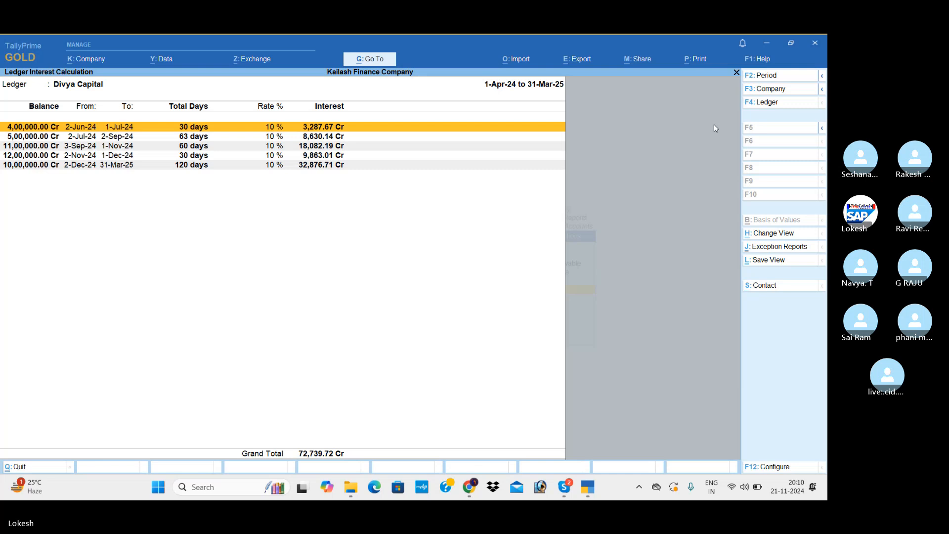
- Reopen Divya Capital's ledger vouchers from the recalculated interest report and clear the period dates to cover the whole year
{"action": "key", "text": "Return"}
{"action": "key", "text": "F2"}
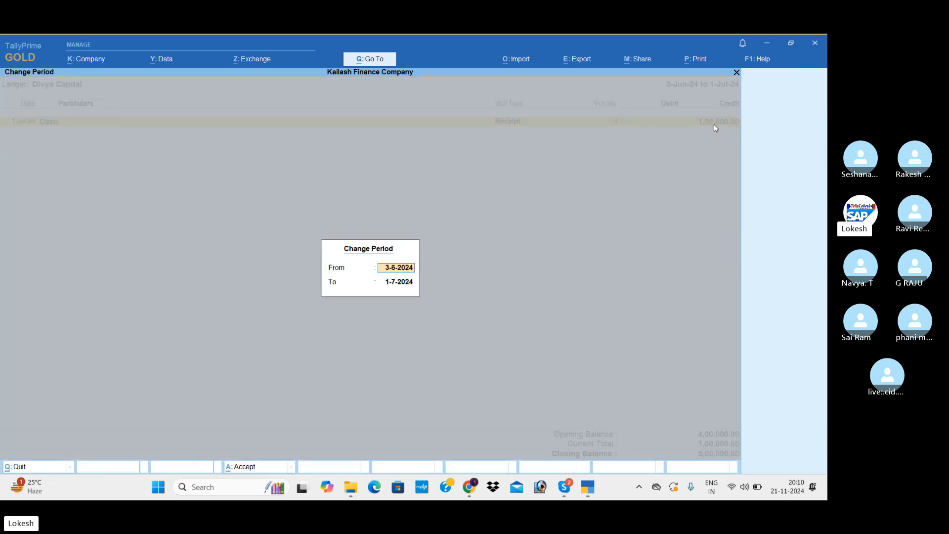
{"action": "key", "text": "BackSpace"}
{"action": "key", "text": "Return"}
{"action": "key", "text": "BackSpace"}
{"action": "key", "text": "Return"}
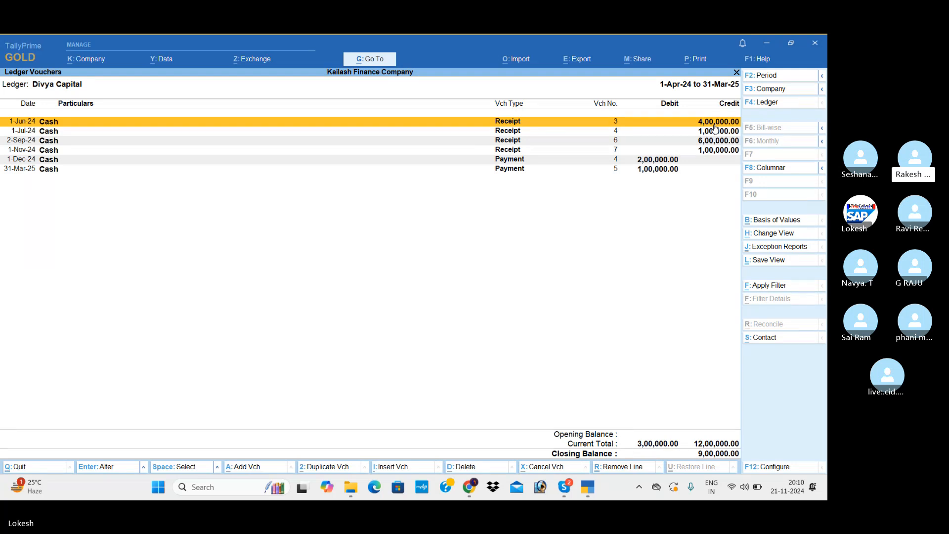
- Insert a payment voucher dated 1-Aug-24 from Divya Capital's ledger vouchers, starting at the 2-Sep-24 receipt
{"action": "key", "text": "Down"}
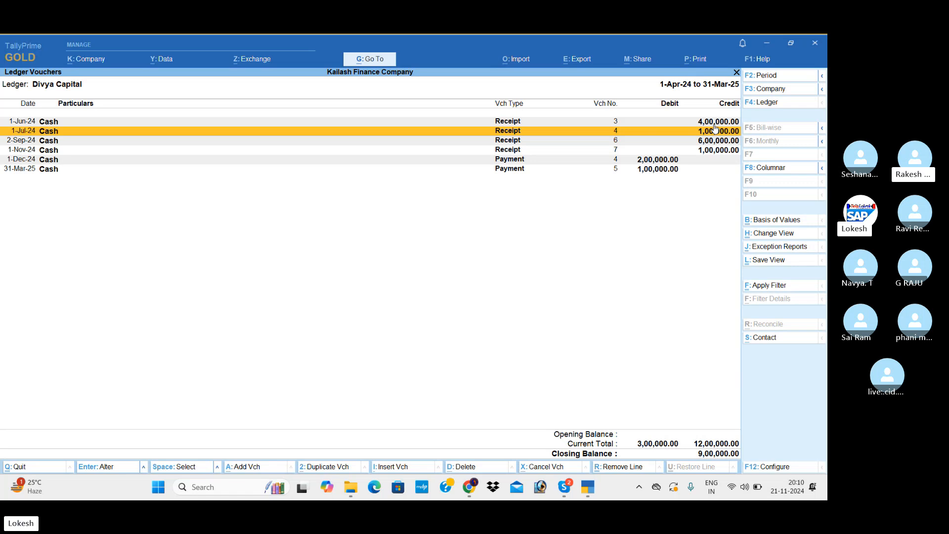
{"action": "key", "text": "Down"}
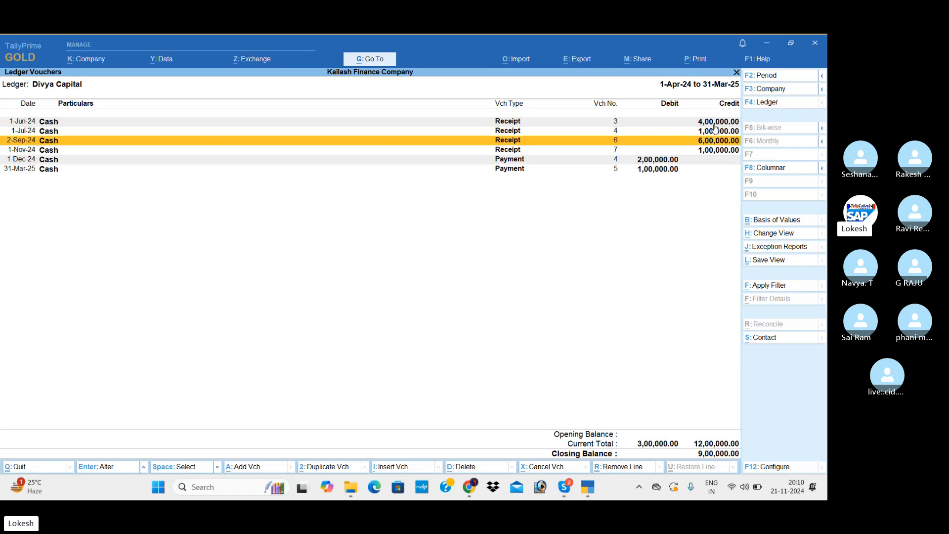
{"action": "key", "text": "Up"}
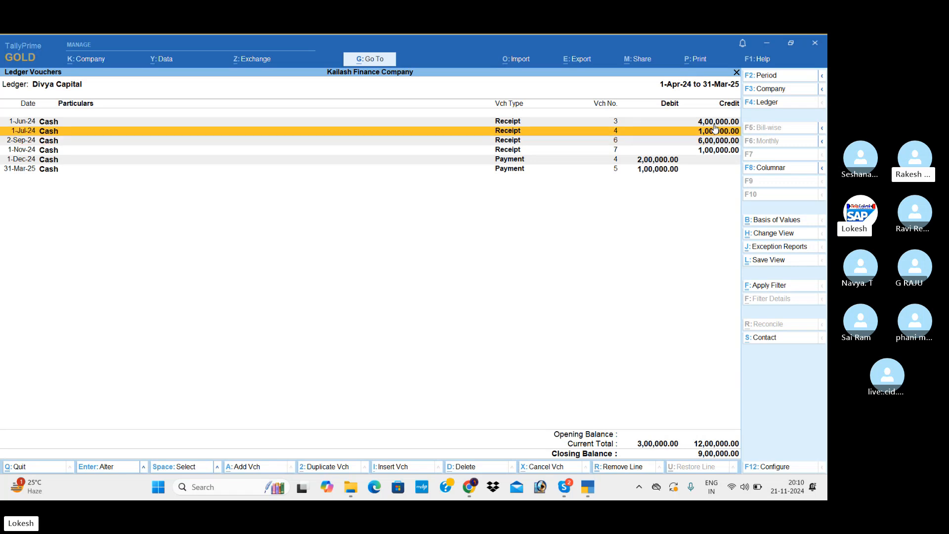
{"action": "key", "text": "Down"}
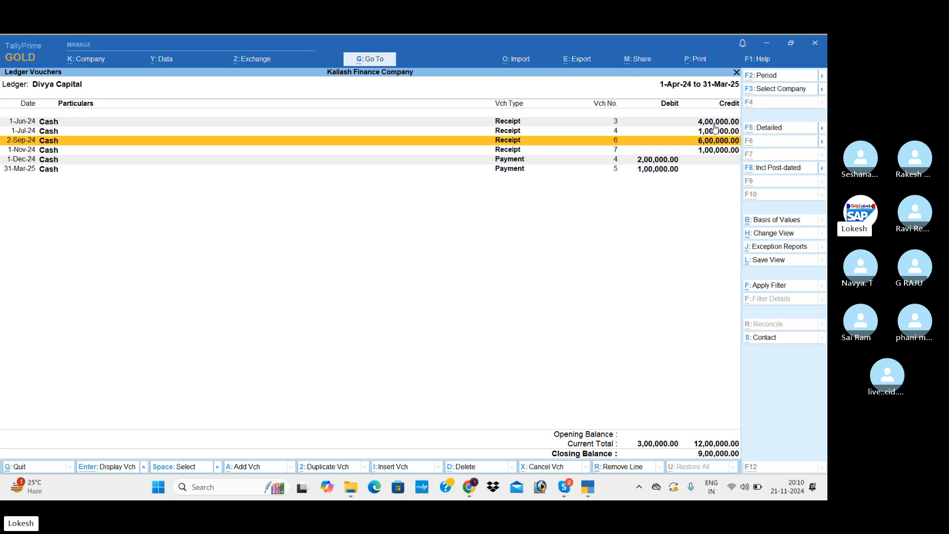
{"action": "key", "text": "alt+i"}
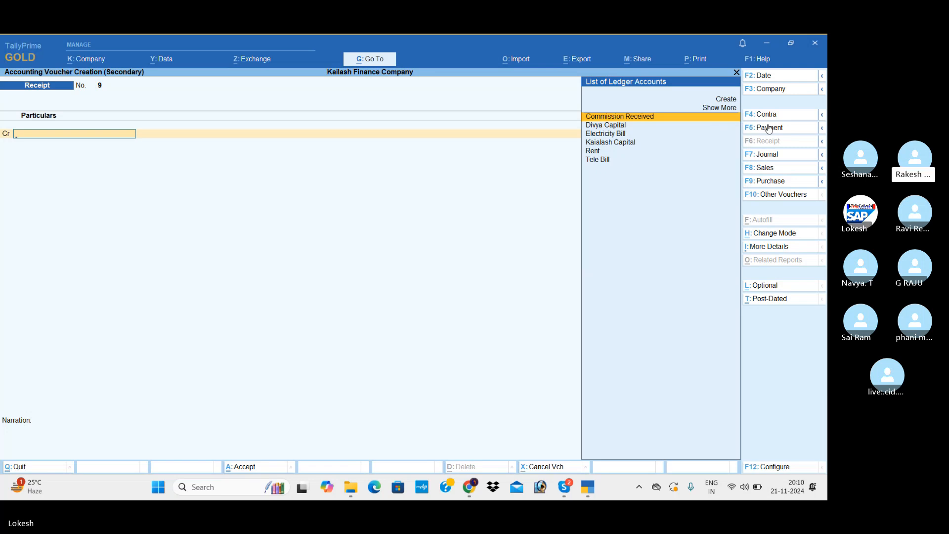
{"action": "left_click", "coordinate": [768, 128]}
{"action": "left_click", "coordinate": [761, 75]}
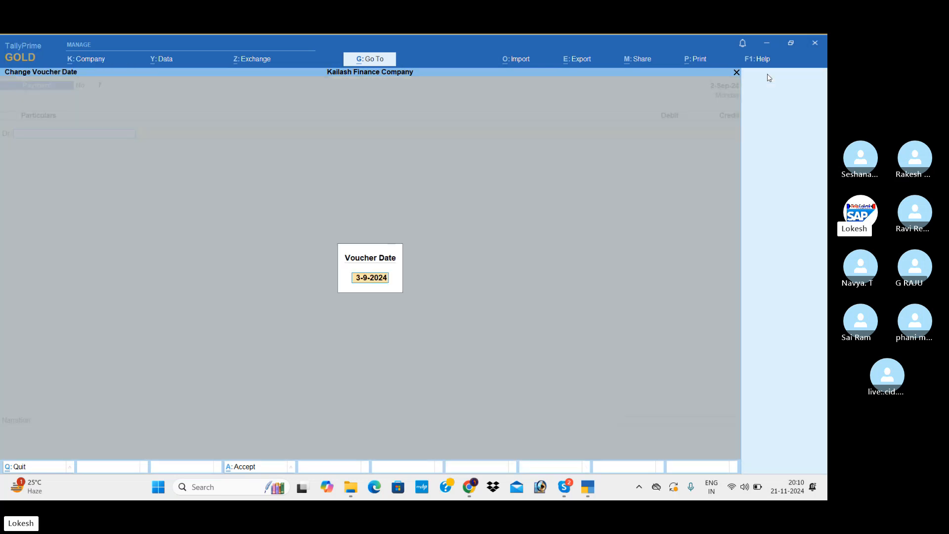
{"action": "type", "text": "1-8"}
{"action": "key", "text": "Return"}
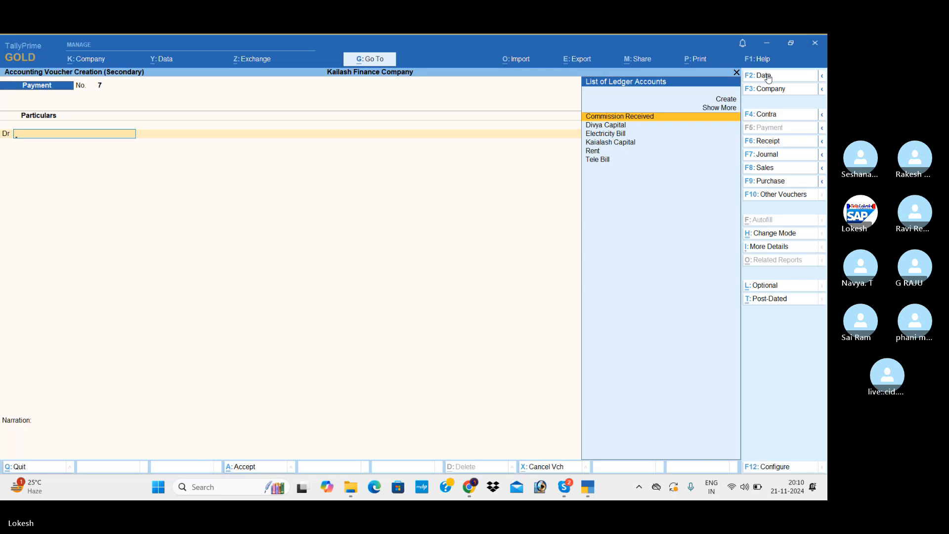
- Debit Divya Capital with 1,00,000 against Cash and save the payment voucher without a narration
{"action": "key", "text": "Down"}
{"action": "key", "text": "Return"}
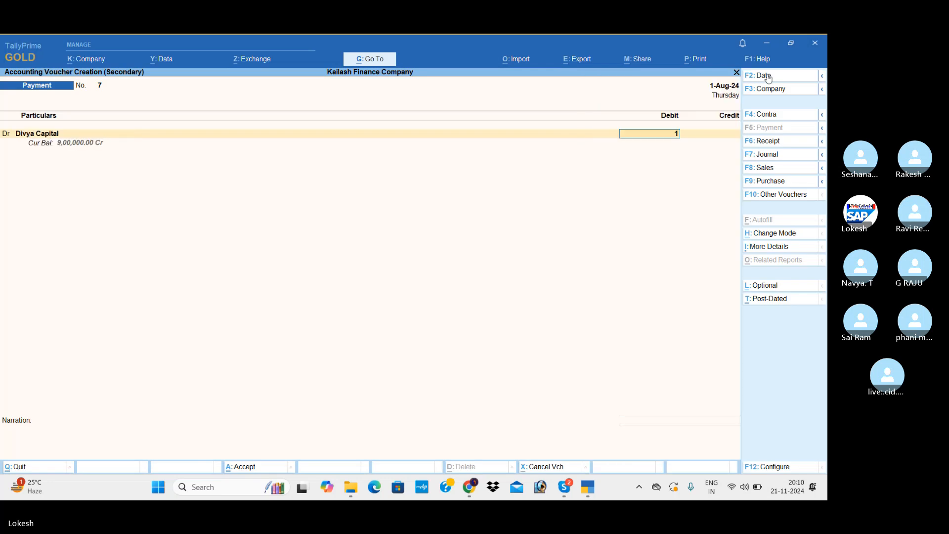
{"action": "type", "text": "1100"}
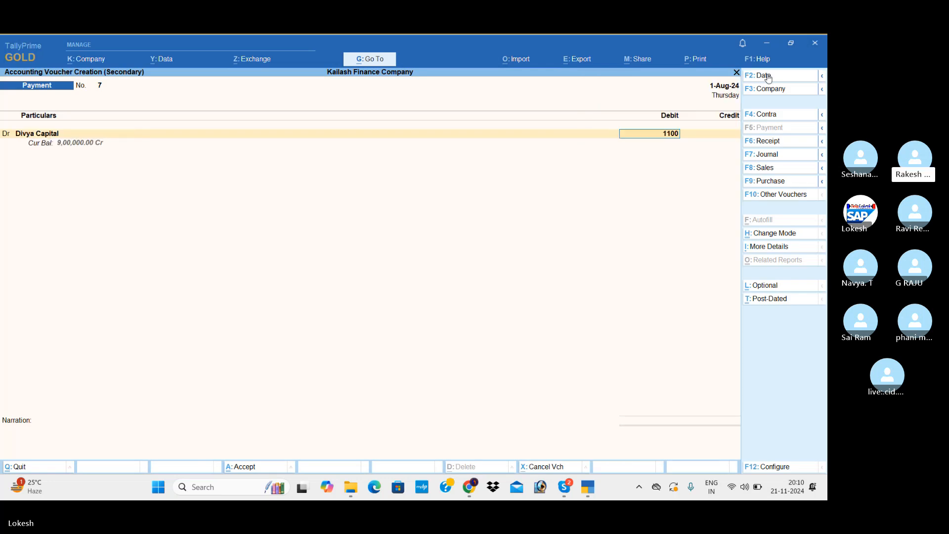
{"action": "key", "text": "BackSpace"}
{"action": "key", "text": "BackSpace"}
{"action": "type", "text": "00000"}
{"action": "key", "text": "Return"}
{"action": "key", "text": "Return"}
{"action": "key", "text": "Return"}
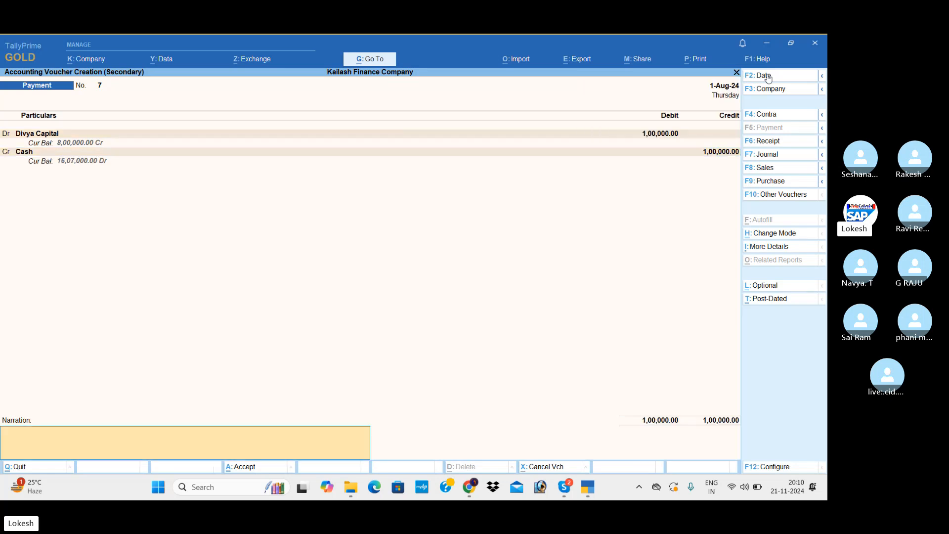
{"action": "key", "text": "Return"}
{"action": "key", "text": "Return"}
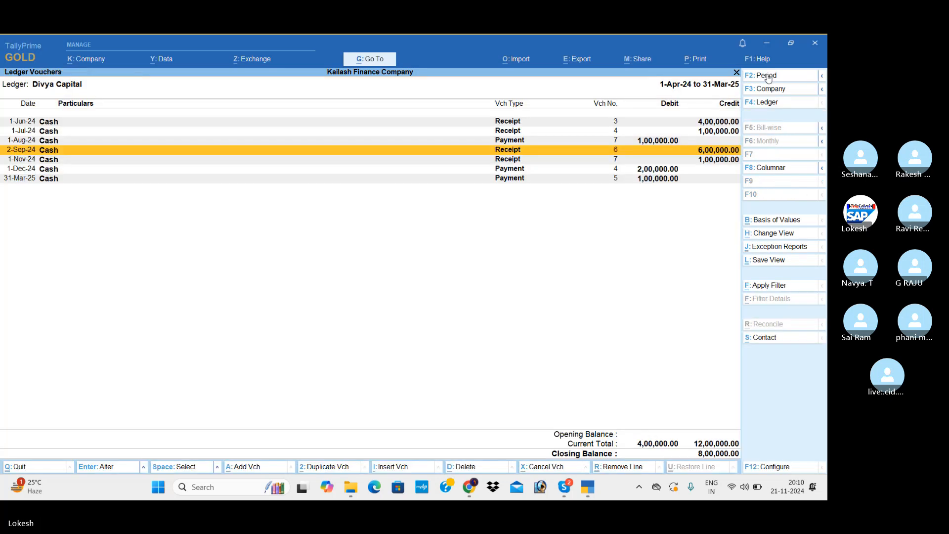
- Review Divya Capital's recalculated ledger interest and return to the Gateway of Tally
{"action": "key", "text": "Escape"}
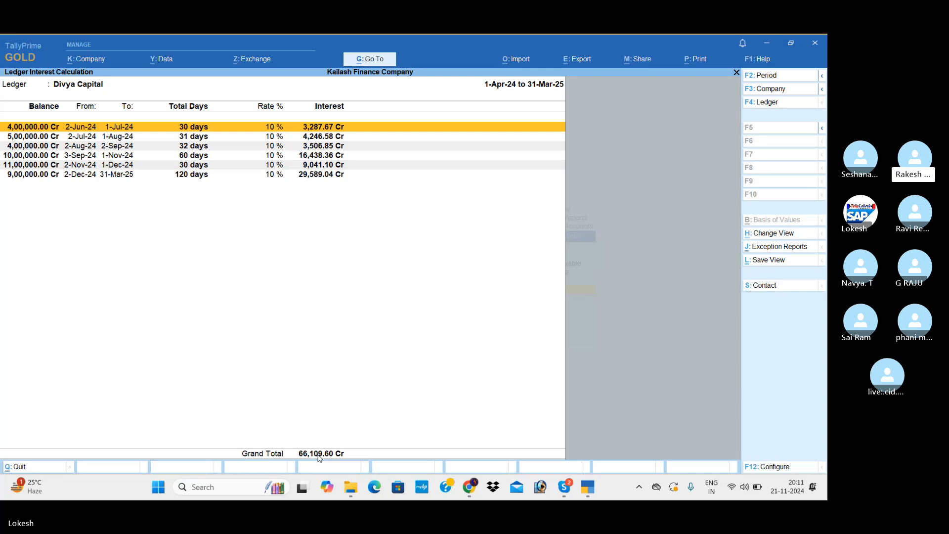
{"action": "key", "text": "Escape"}
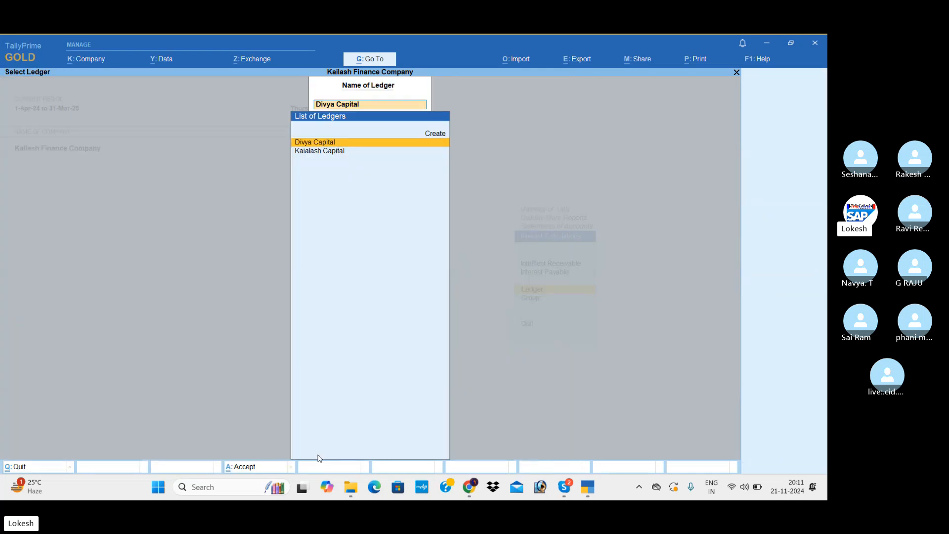
{"action": "key", "text": "Escape"}
{"action": "key", "text": "Escape"}
{"action": "key", "text": "Escape"}
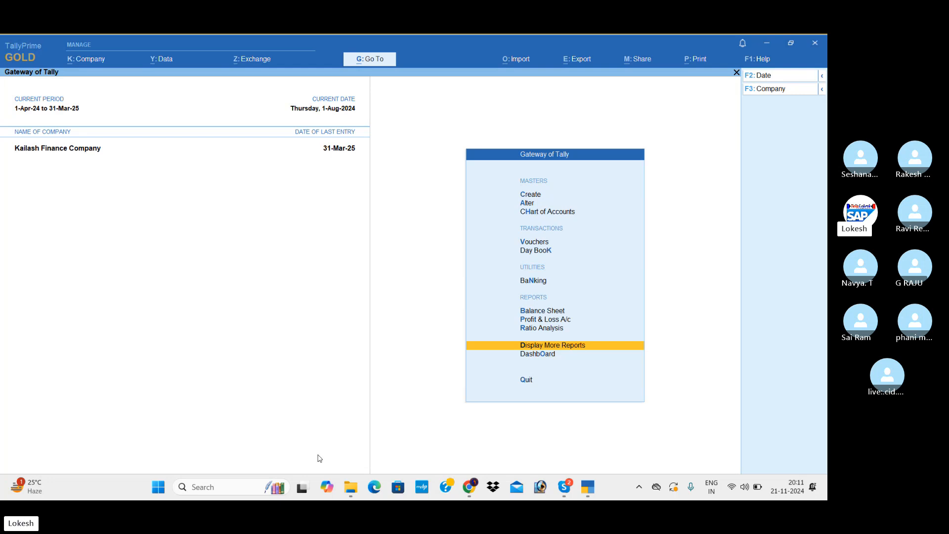
- Start a new ledger named Capital and place it under the Capital Account group
{"action": "key", "text": "Up"}
{"action": "key", "text": "Up"}
{"action": "key", "text": "Up"}
{"action": "key", "text": "Up"}
{"action": "key", "text": "Up"}
{"action": "key", "text": "Up"}
{"action": "key", "text": "Up"}
{"action": "key", "text": "Up"}
{"action": "key", "text": "Up"}
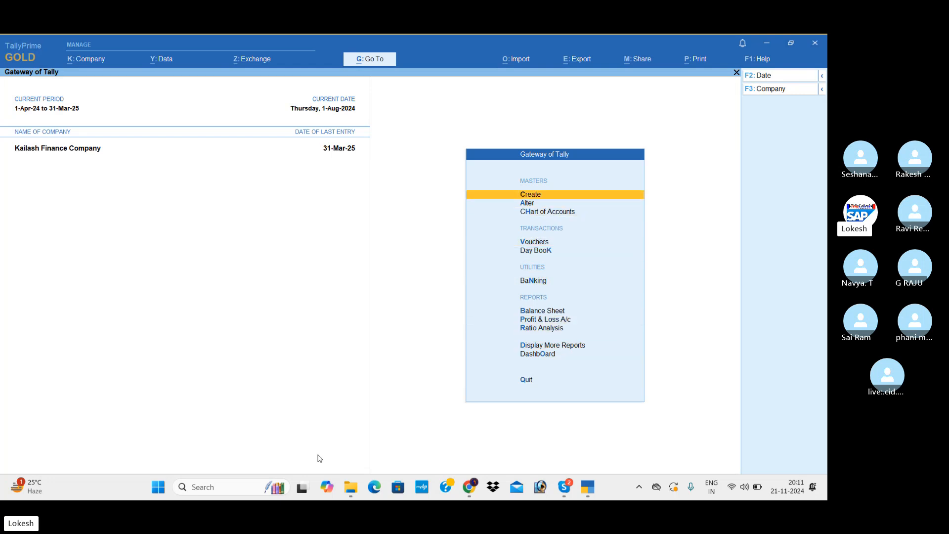
{"action": "key", "text": "Return"}
{"action": "key", "text": "Down"}
{"action": "key", "text": "Return"}
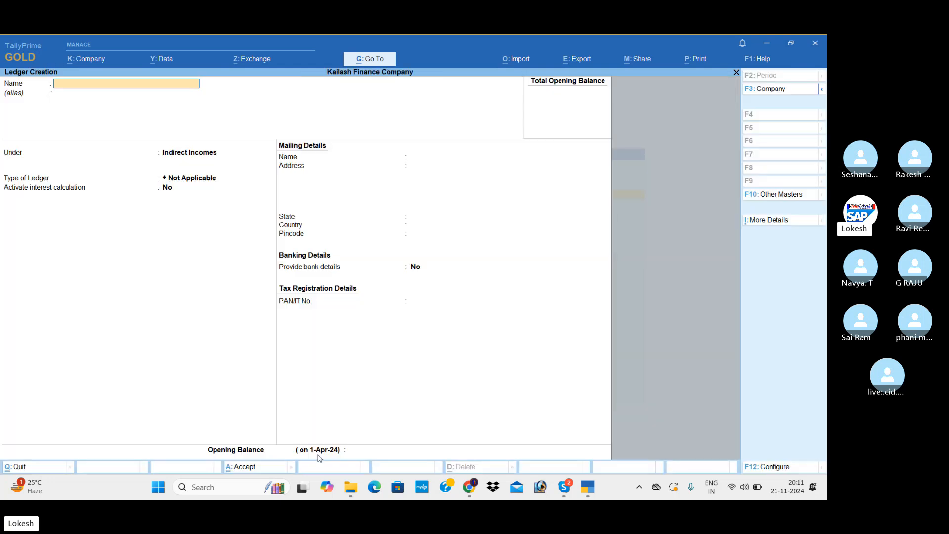
{"action": "type", "text": "Capital"}
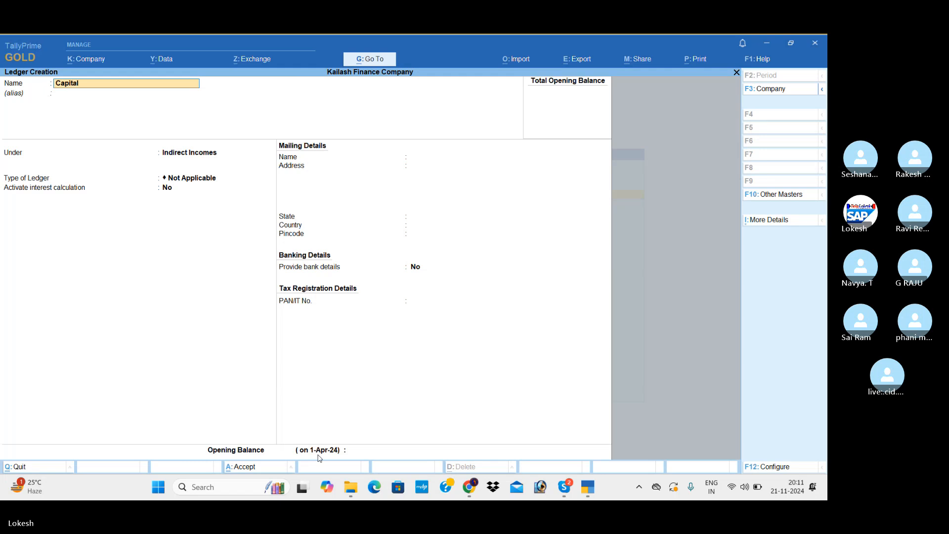
{"action": "key", "text": "Return"}
{"action": "key", "text": "Return"}
{"action": "type", "text": "Ca"}
{"action": "key", "text": "Return"}
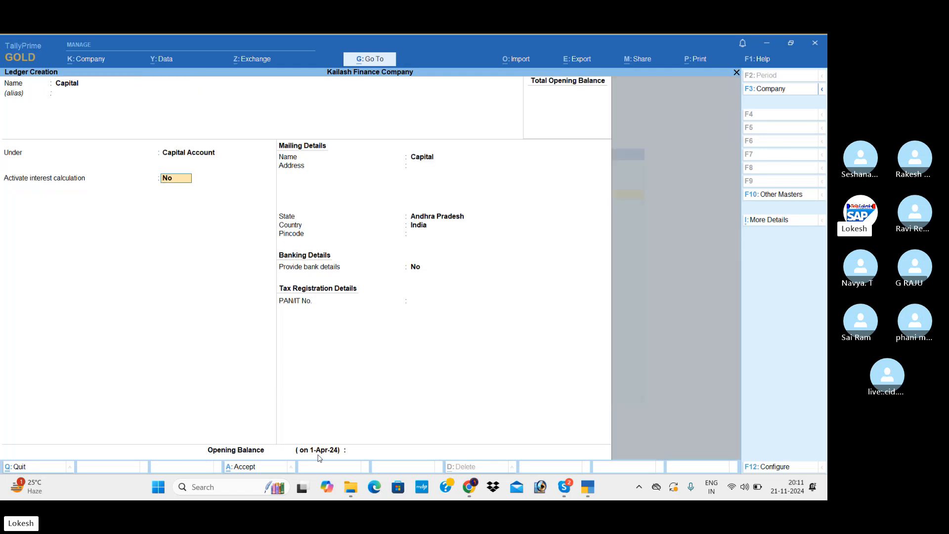
- Keep interest calculation off and the default mailing and banking details, and save the Capital ledger
{"action": "key", "text": "Return"}
{"action": "key", "text": "Return"}
{"action": "key", "text": "Return"}
{"action": "key", "text": "Return"}
{"action": "key", "text": "Return"}
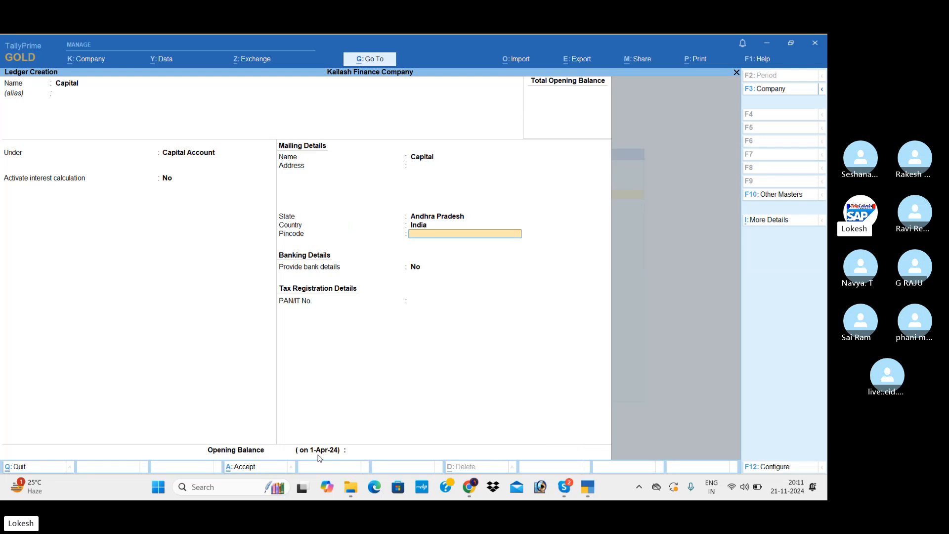
{"action": "key", "text": "Return"}
{"action": "key", "text": "Return"}
{"action": "key", "text": "Return"}
{"action": "key", "text": "Return"}
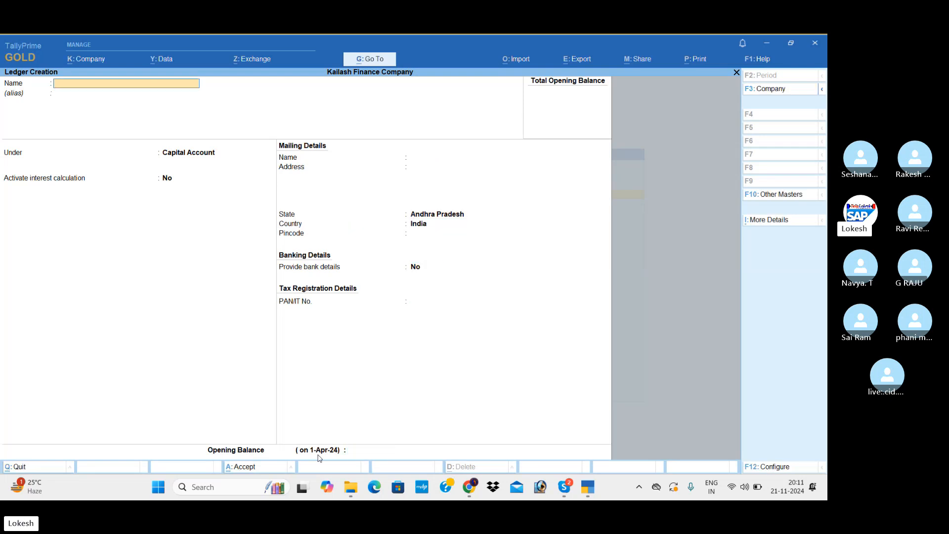
- Start another ledger named Guna Traders under the Loans & Advances (Asset) group
{"action": "type", "text": "Guna Traders"}
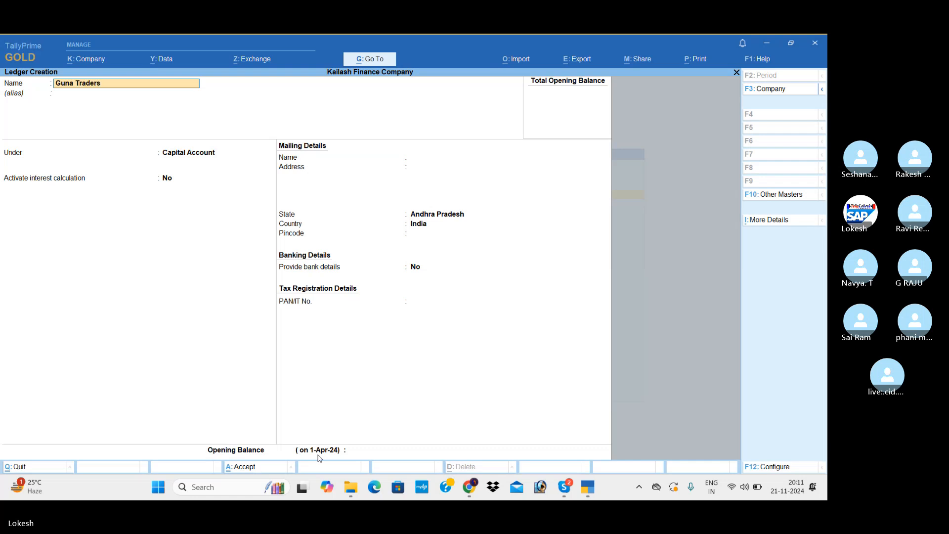
{"action": "key", "text": "Return"}
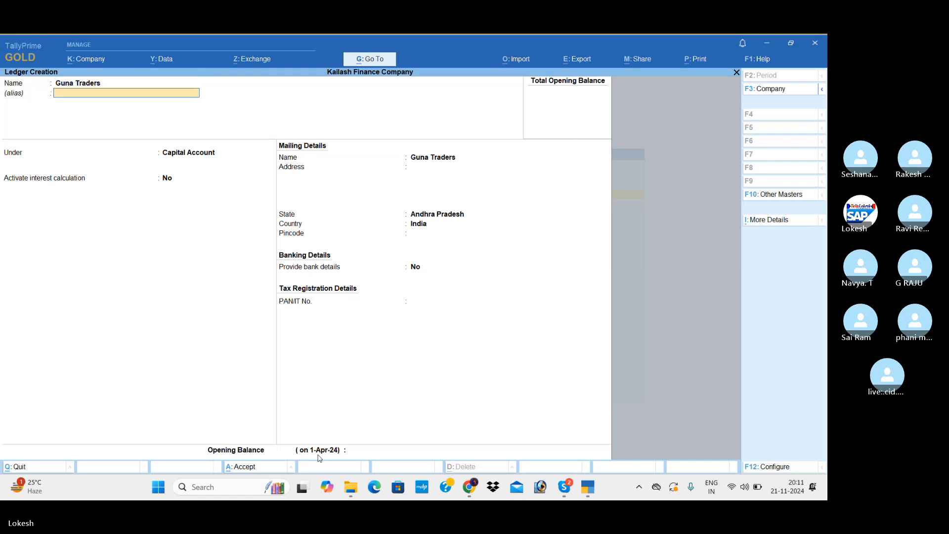
{"action": "key", "text": "Return"}
{"action": "type", "text": "Lo"}
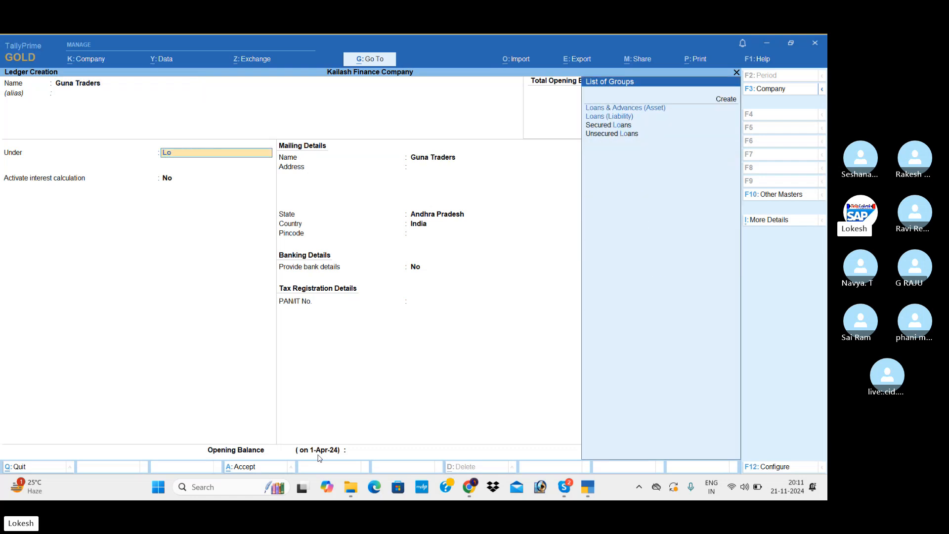
{"action": "key", "text": "Return"}
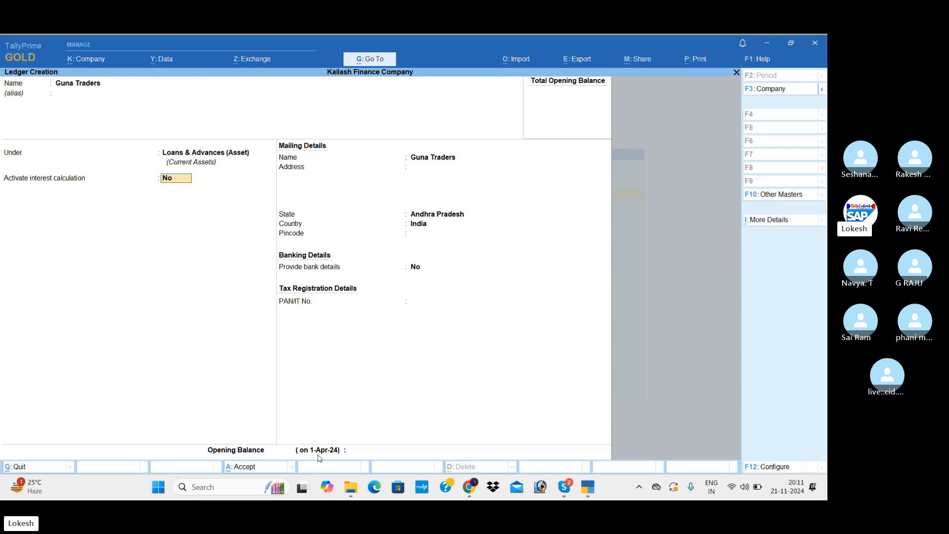
- Activate interest calculation for Guna Traders at 15% per 365-Day Year, excluding the transaction date for added and deducted amounts
{"action": "type", "text": "y"}
{"action": "key", "text": "Return"}
{"action": "key", "text": "Return"}
{"action": "key", "text": "Return"}
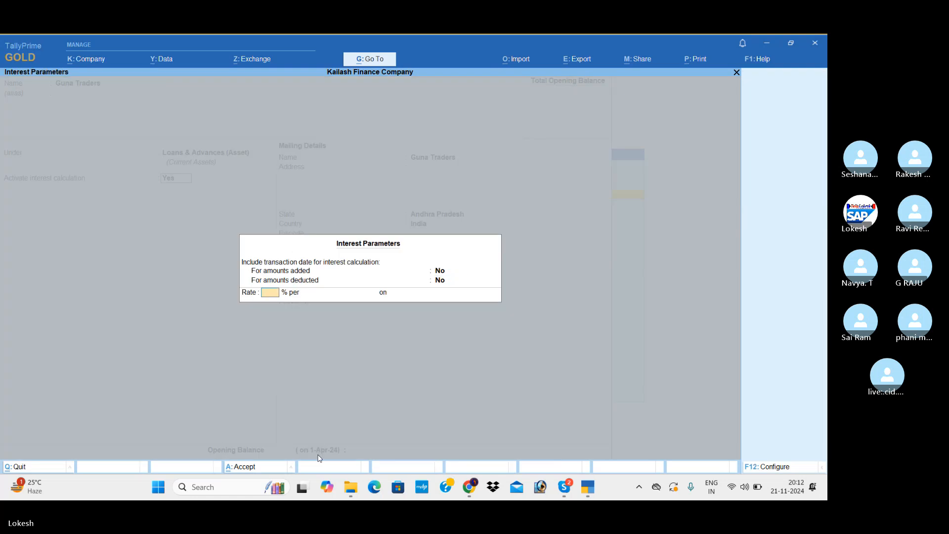
{"action": "type", "text": "15"}
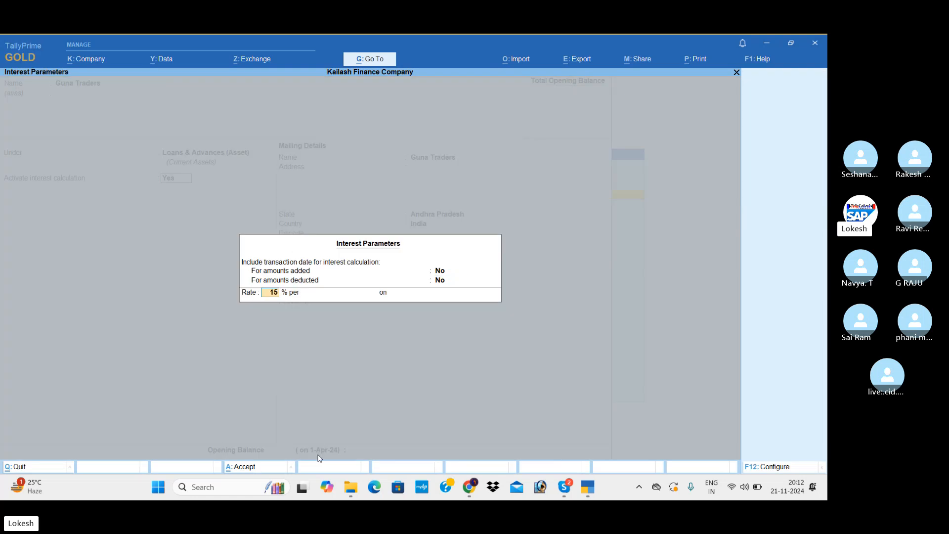
{"action": "key", "text": "Return"}
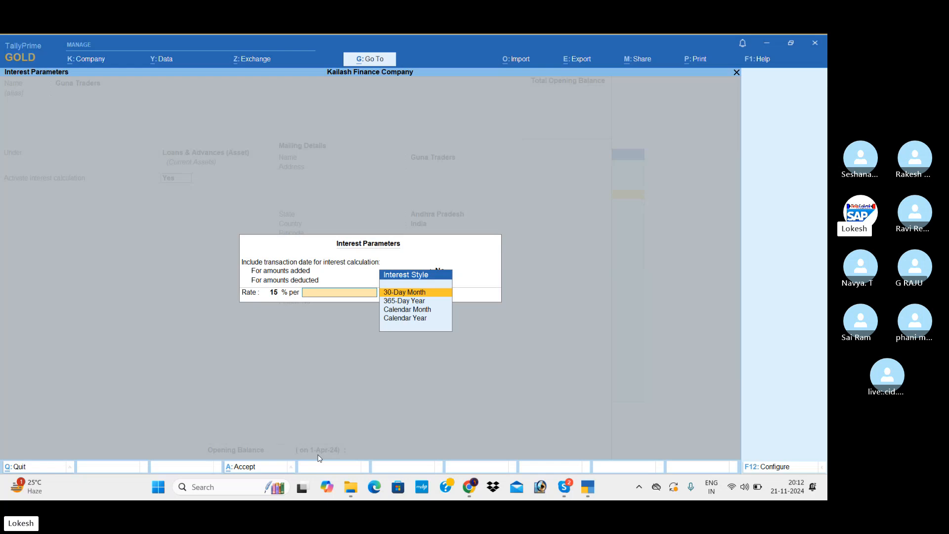
{"action": "key", "text": "Down"}
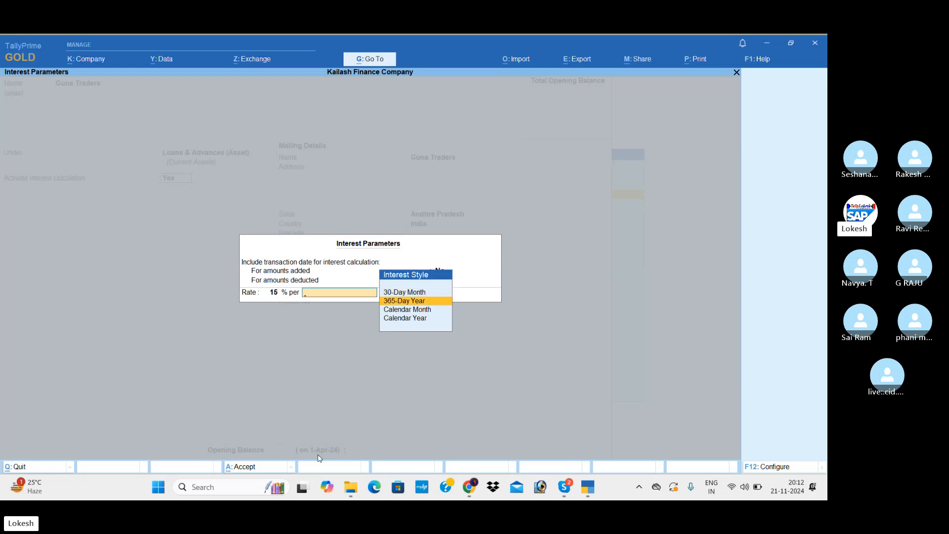
{"action": "key", "text": "Return"}
{"action": "key", "text": "Return"}
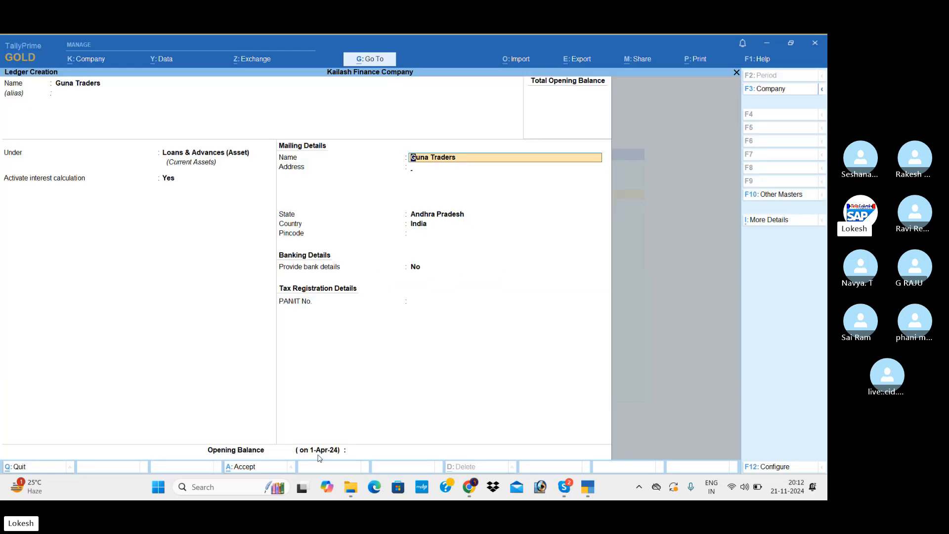
- Accept the default mailing, banking and tax details without an opening balance and save the Guna Traders ledger
{"action": "key", "text": "Return"}
{"action": "key", "text": "Return"}
{"action": "key", "text": "Return"}
{"action": "key", "text": "Return"}
{"action": "key", "text": "Return"}
{"action": "key", "text": "Return"}
{"action": "key", "text": "Return"}
{"action": "key", "text": "Return"}
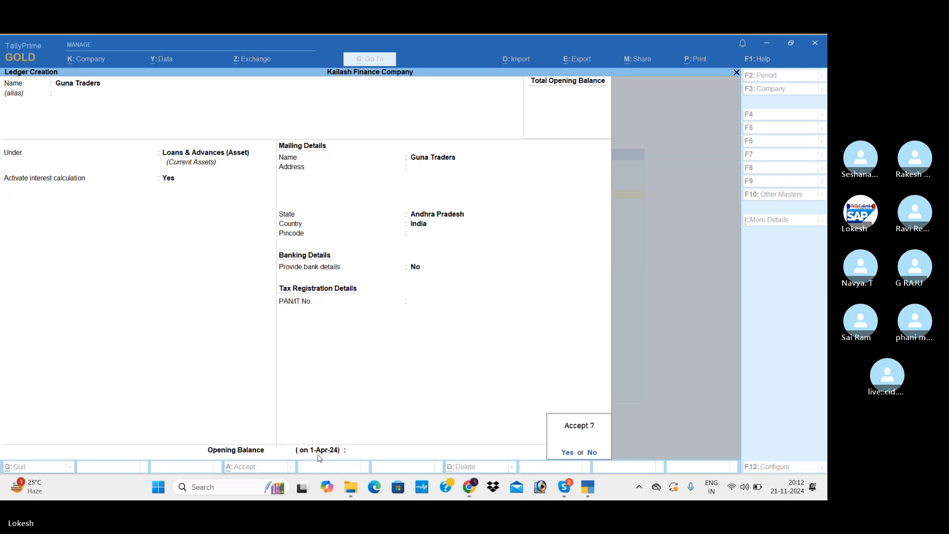
{"action": "key", "text": "Return"}
- Start another ledger named Pallavi Traders and keep it under Loans & Advances (Asset)
{"action": "type", "text": "Palla"}
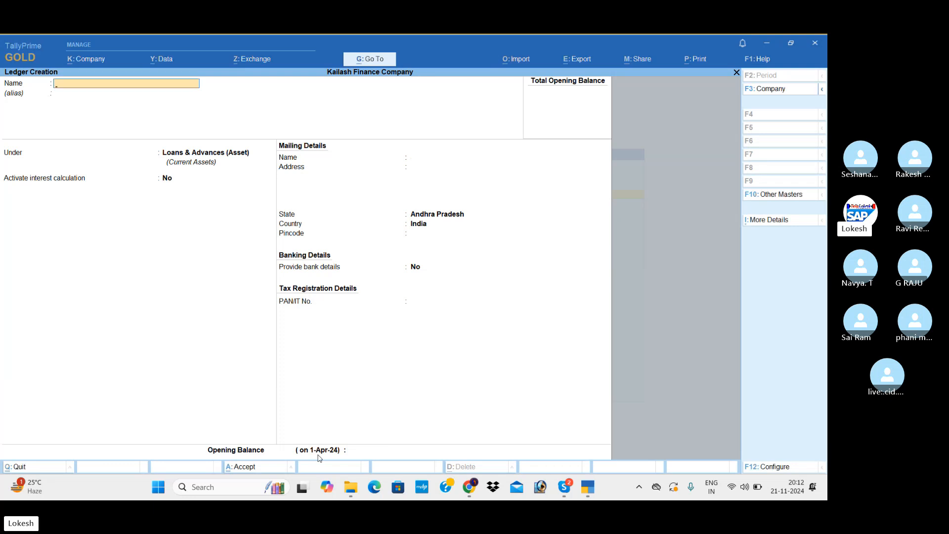
{"action": "type", "text": "vi"}
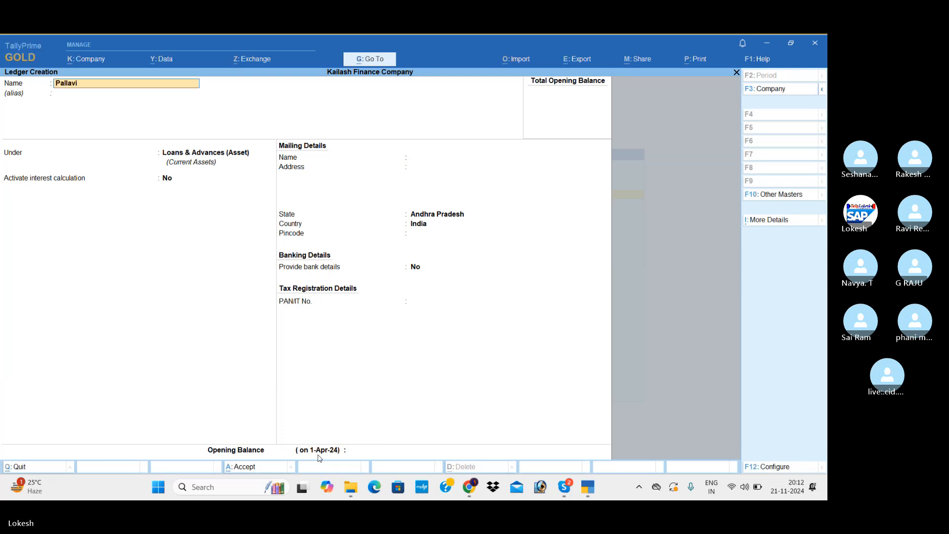
{"action": "type", "text": " Traders"}
{"action": "key", "text": "Return"}
{"action": "key", "text": "Return"}
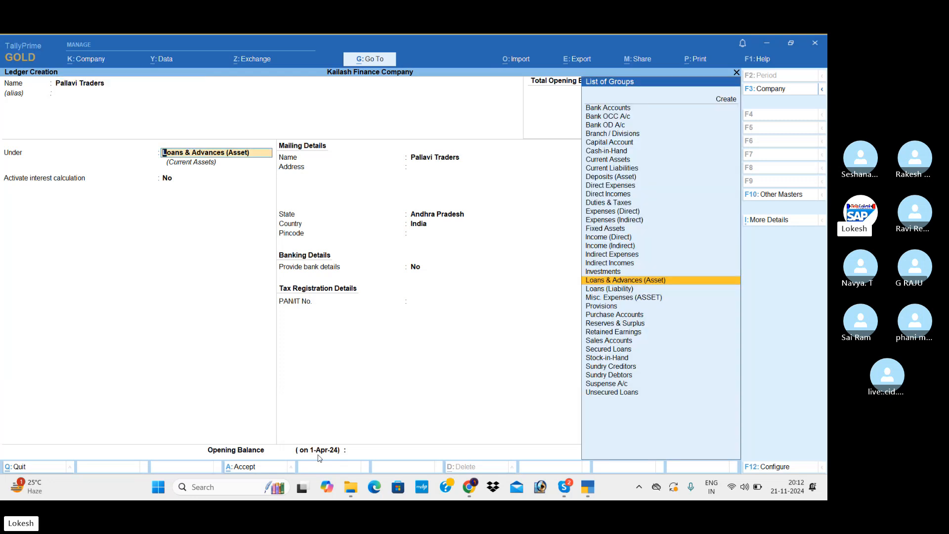
{"action": "key", "text": "Return"}
- Activate interest calculation for Pallavi Traders at 20% per 365-Day Year on All Balances, excluding the transaction date for added and deducted amounts
{"action": "type", "text": "y"}
{"action": "key", "text": "Return"}
{"action": "key", "text": "Return"}
{"action": "key", "text": "Return"}
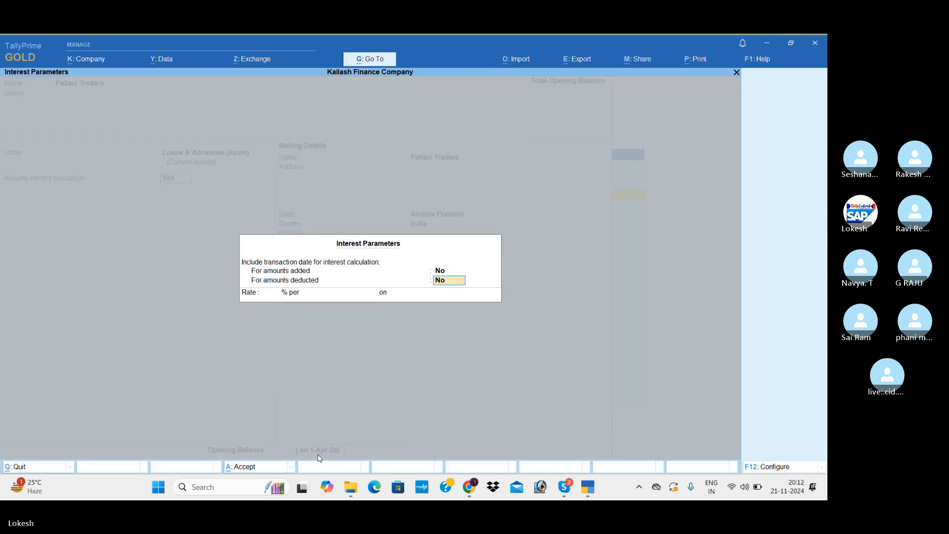
{"action": "type", "text": "20"}
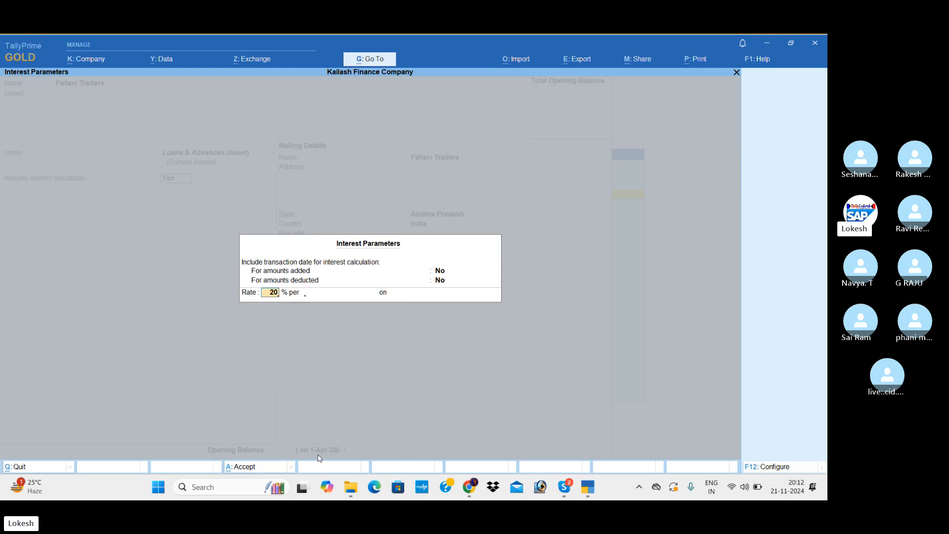
{"action": "key", "text": "Return"}
{"action": "key", "text": "Down"}
{"action": "key", "text": "Return"}
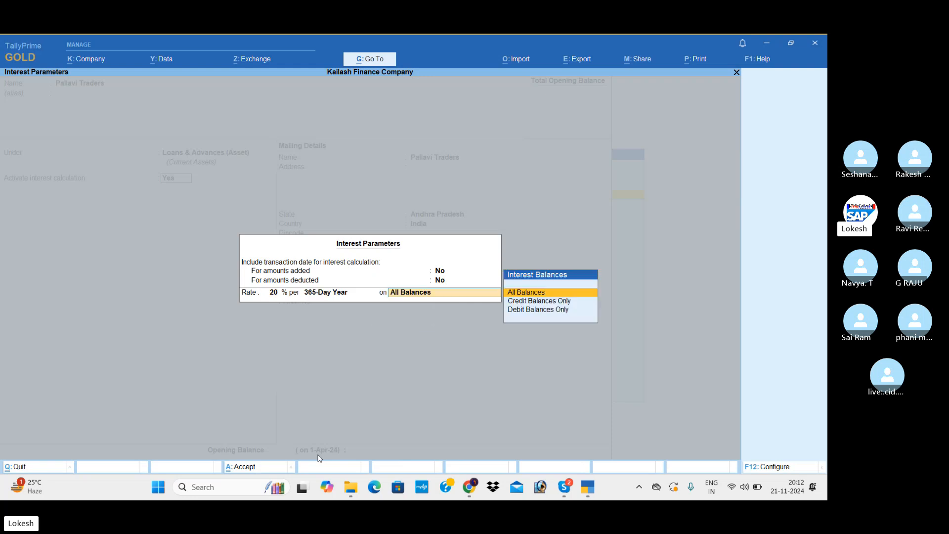
{"action": "key", "text": "Return"}
{"action": "key", "text": "Return"}
- Accept the default mailing, banking and tax details without an opening balance and save the Pallavi Traders ledger
{"action": "key", "text": "Return"}
{"action": "key", "text": "Return"}
{"action": "key", "text": "Return"}
{"action": "key", "text": "Return"}
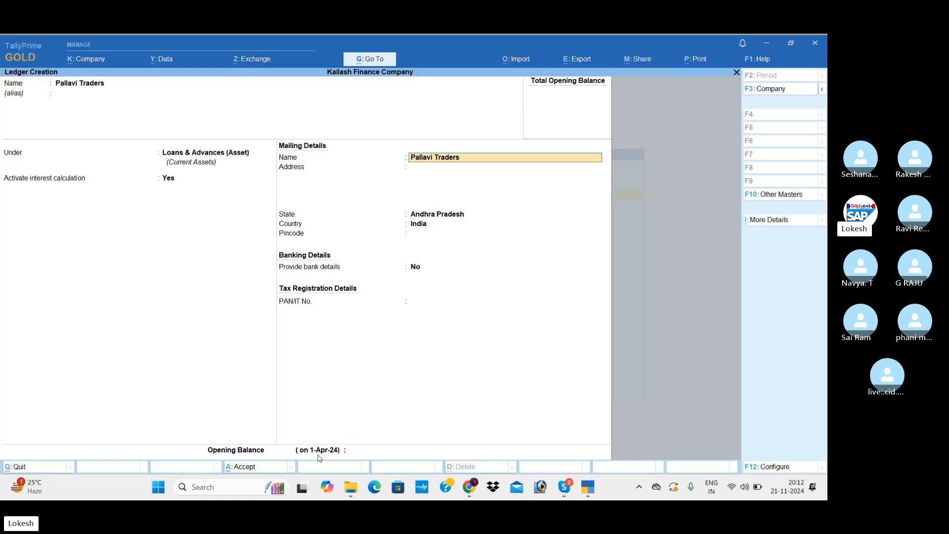
{"action": "key", "text": "Return"}
{"action": "key", "text": "Return"}
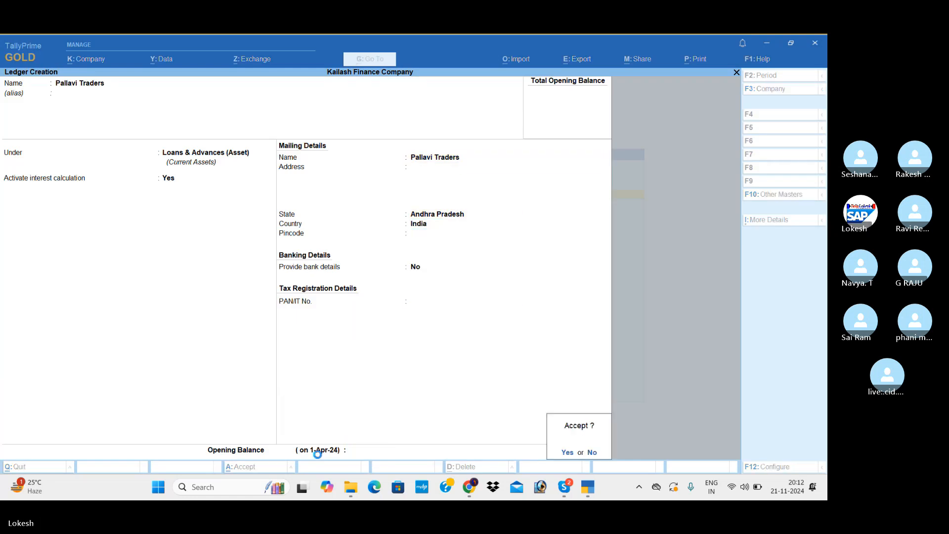
{"action": "key", "text": "Return"}
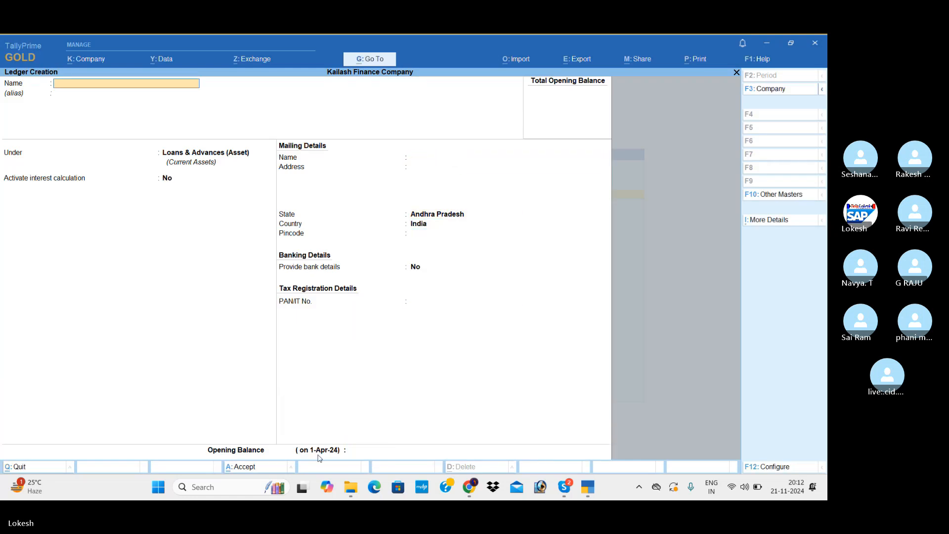
- Leave ledger creation and start a Receipt voucher dated 1-Apr-24
{"action": "key", "text": "Escape"}
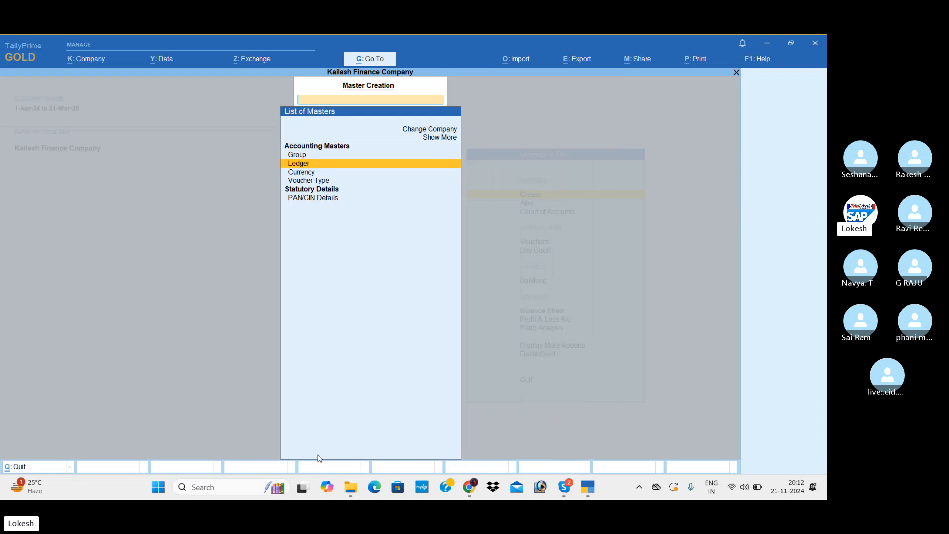
{"action": "key", "text": "Escape"}
{"action": "key", "text": "Down"}
{"action": "key", "text": "Down"}
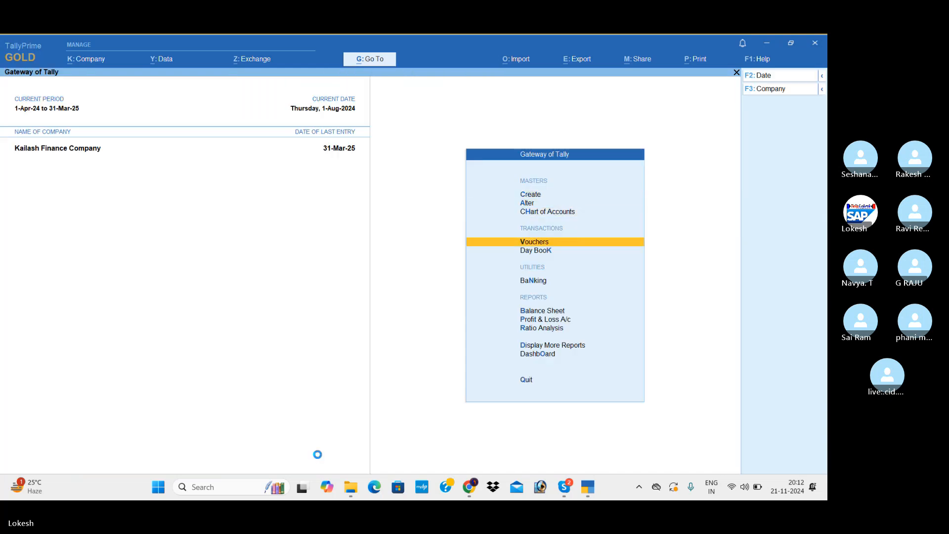
{"action": "key", "text": "Return"}
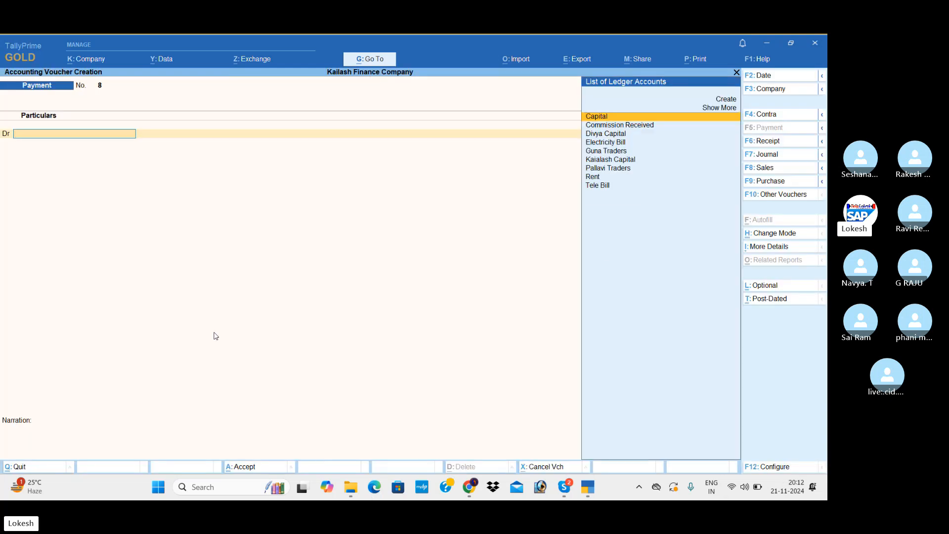
{"action": "left_click", "coordinate": [761, 141]}
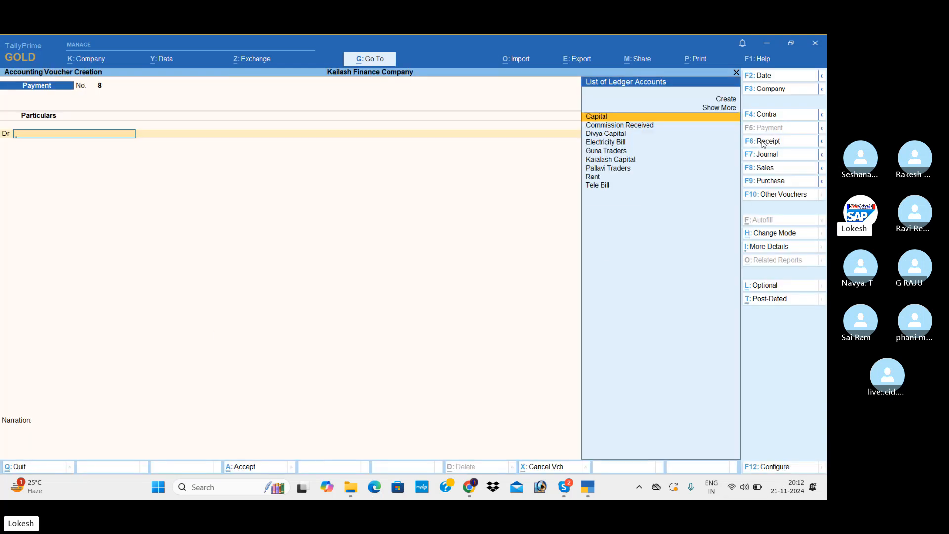
{"action": "left_click", "coordinate": [777, 78]}
{"action": "type", "text": "1-8"}
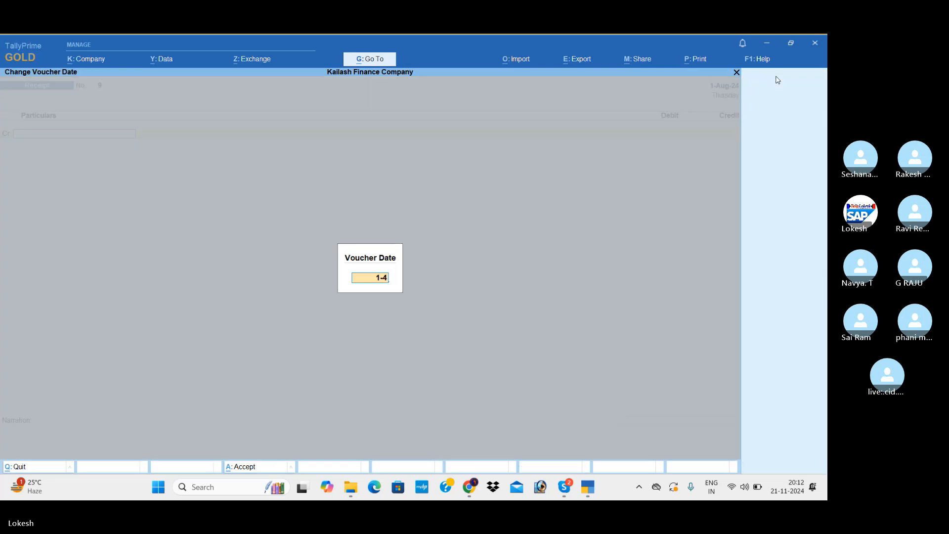
{"action": "key", "text": "Return"}
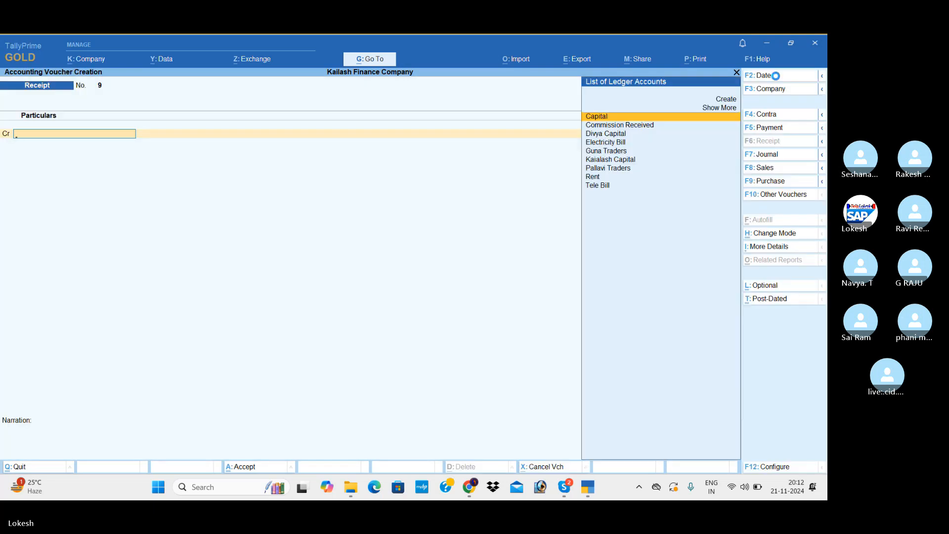
- Credit the Capital ledger with 40,00,000, debit Cash with the same amount, and save the receipt without a narration
{"action": "key", "text": "Return"}
{"action": "type", "text": "400000"}
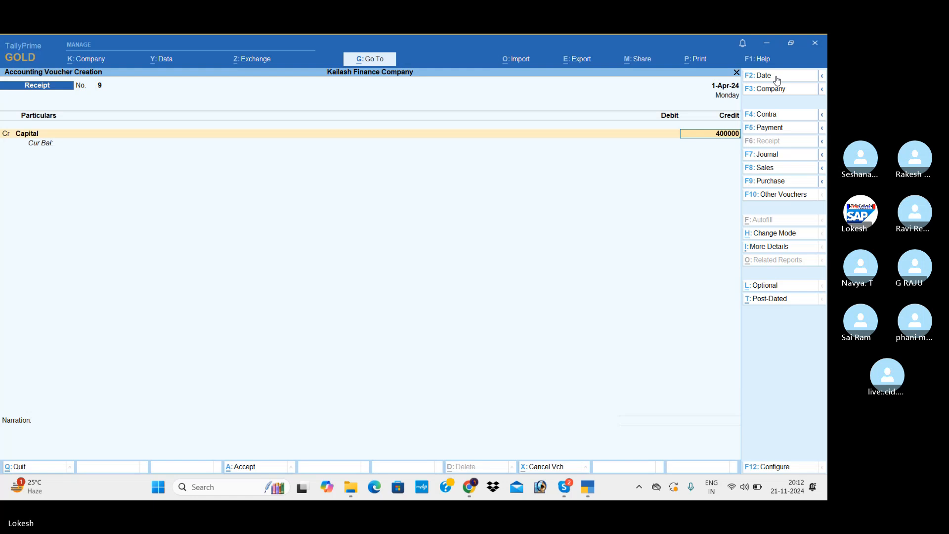
{"action": "key", "text": "Return"}
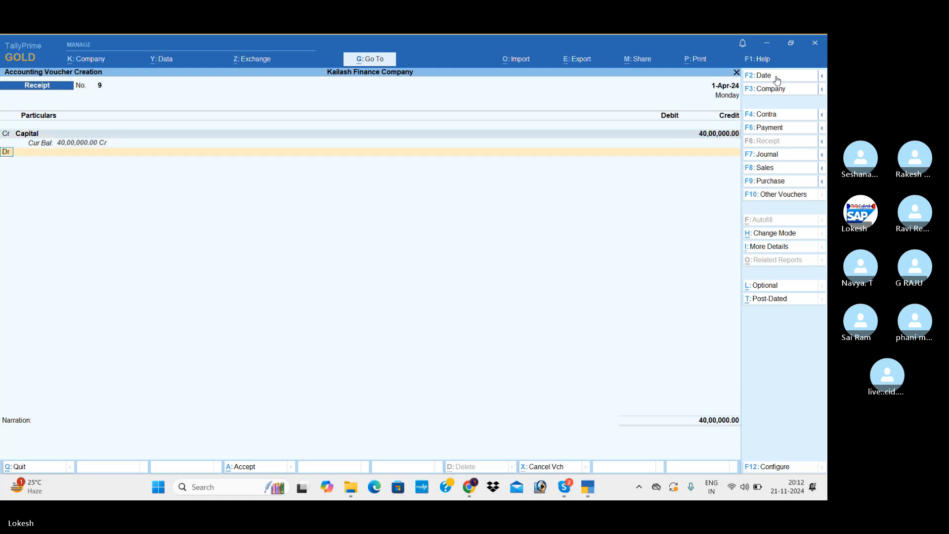
{"action": "key", "text": "Return"}
{"action": "type", "text": "cash"}
{"action": "key", "text": "Return"}
{"action": "key", "text": "Return"}
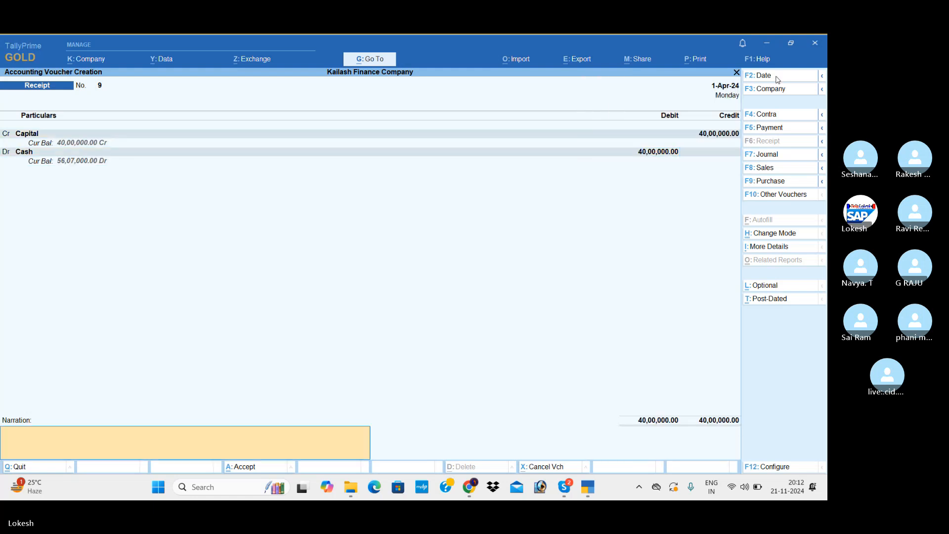
{"action": "key", "text": "Return"}
{"action": "key", "text": "Return"}
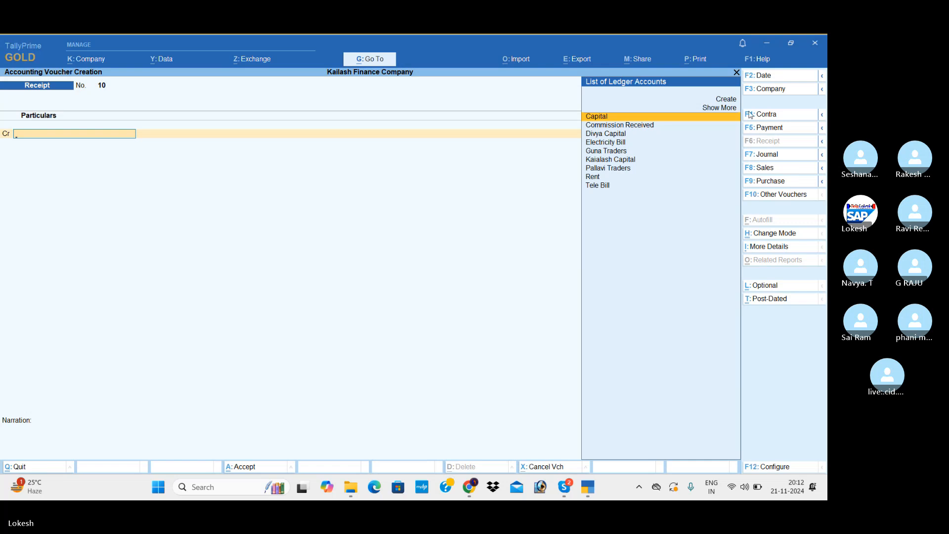
- Start a Payment voucher dated 2-Apr-24 and debit Guna Traders with 1,50,000
{"action": "left_click", "coordinate": [775, 128]}
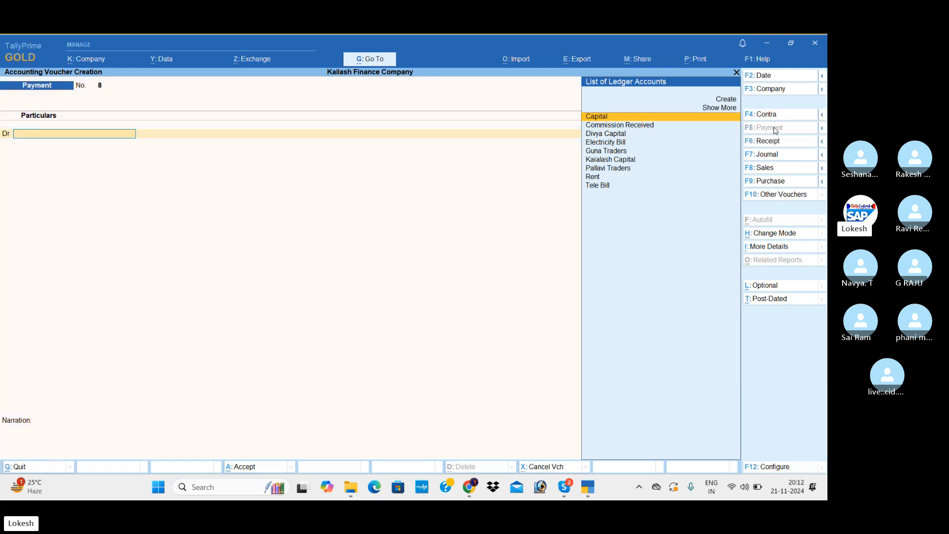
{"action": "left_click", "coordinate": [774, 76]}
{"action": "type", "text": "2-4"}
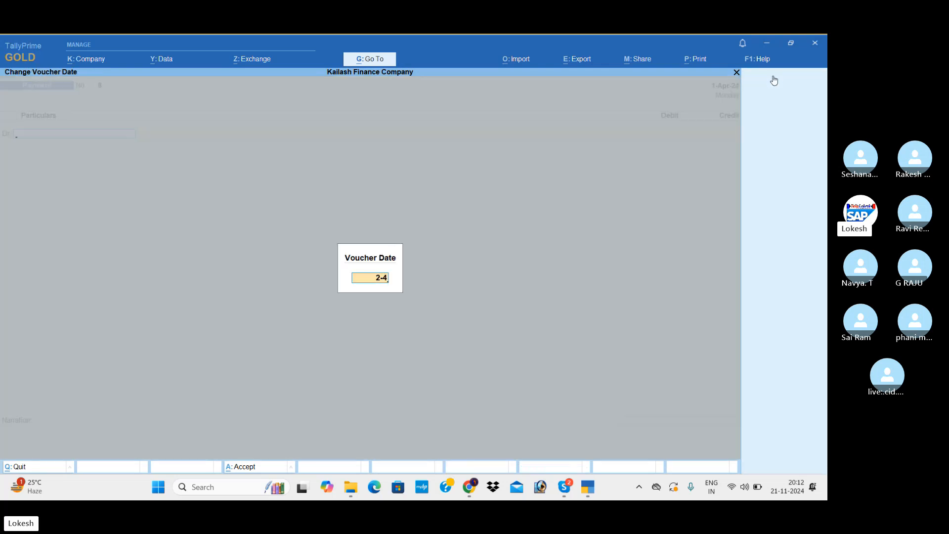
{"action": "key", "text": "Return"}
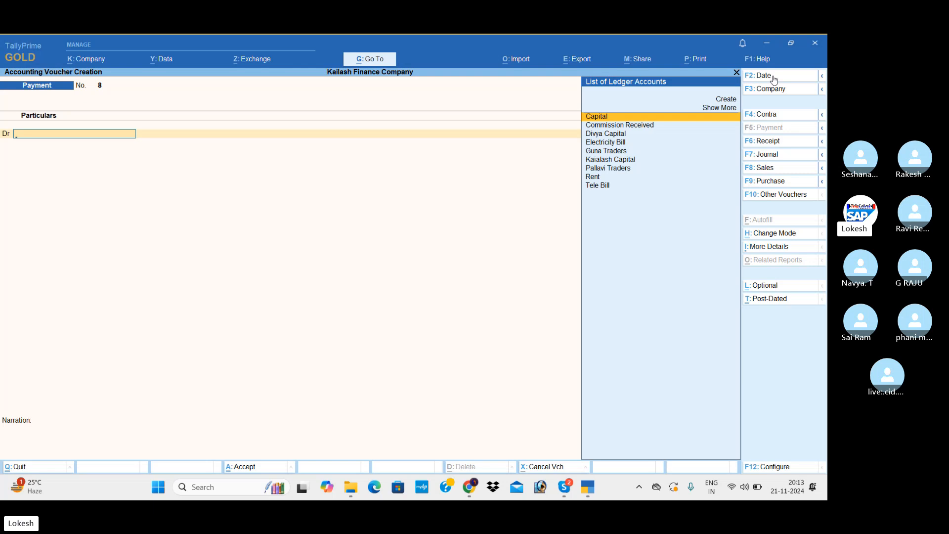
{"action": "type", "text": "G"}
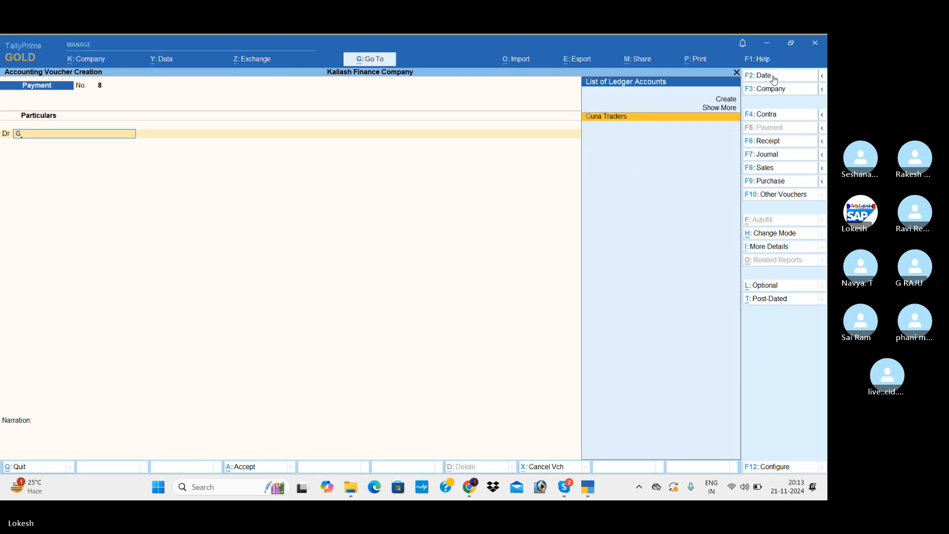
{"action": "key", "text": "Return"}
{"action": "type", "text": "0000"}
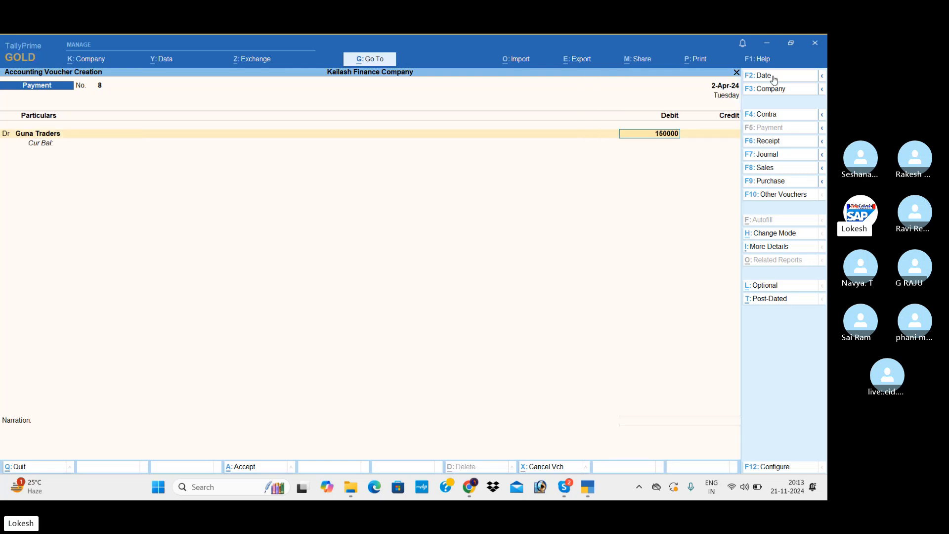
{"action": "key", "text": "Return"}
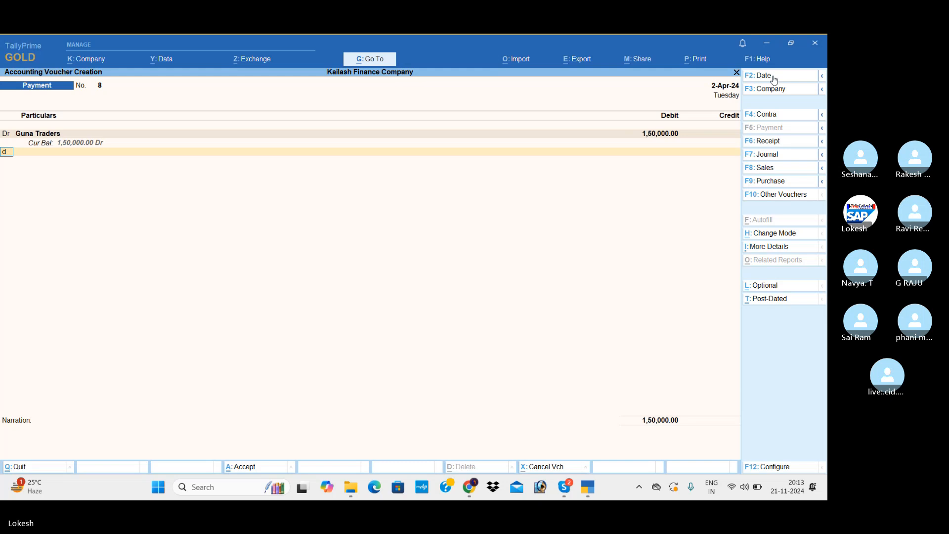
- Add a second debit line to the payment for Pallavi Traders with 3,00,000
{"action": "key", "text": "Return"}
{"action": "type", "text": "pa"}
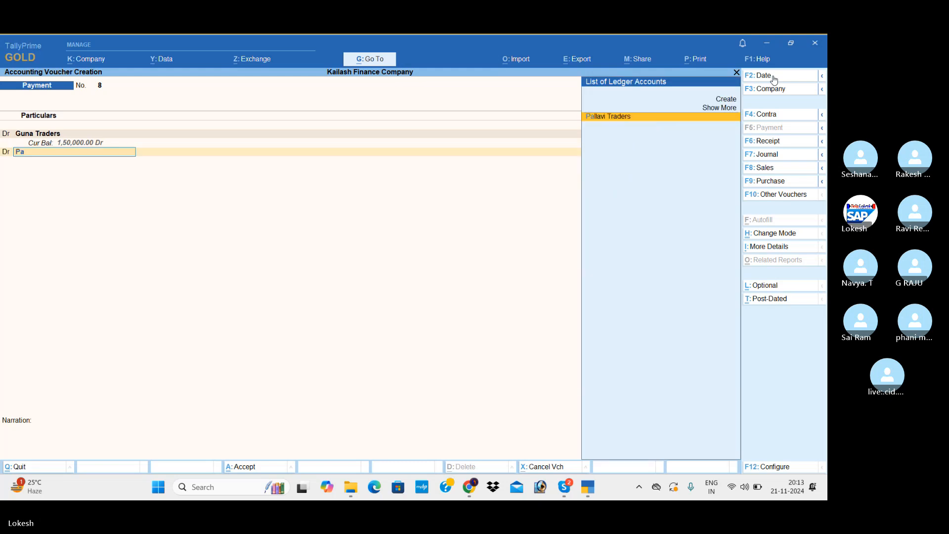
{"action": "key", "text": "Return"}
{"action": "type", "text": "300000"}
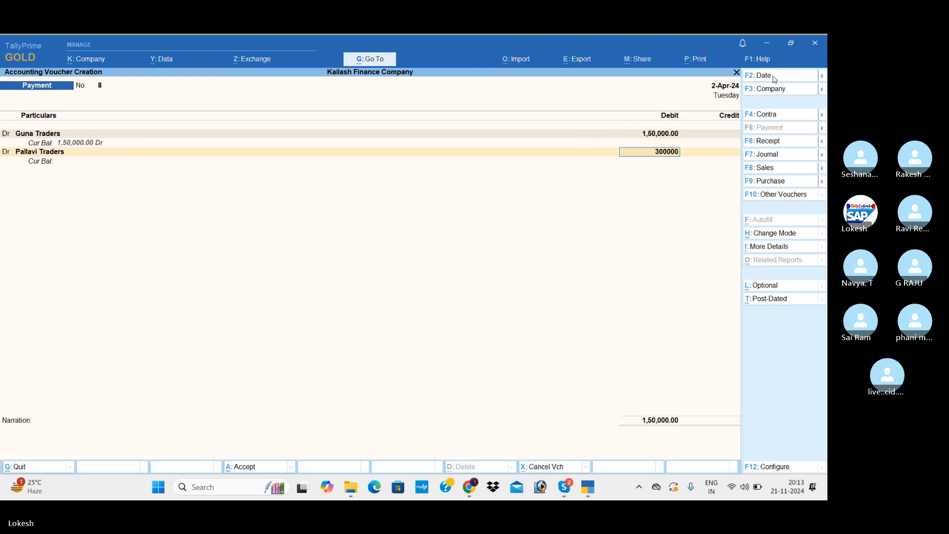
{"action": "key", "text": "Return"}
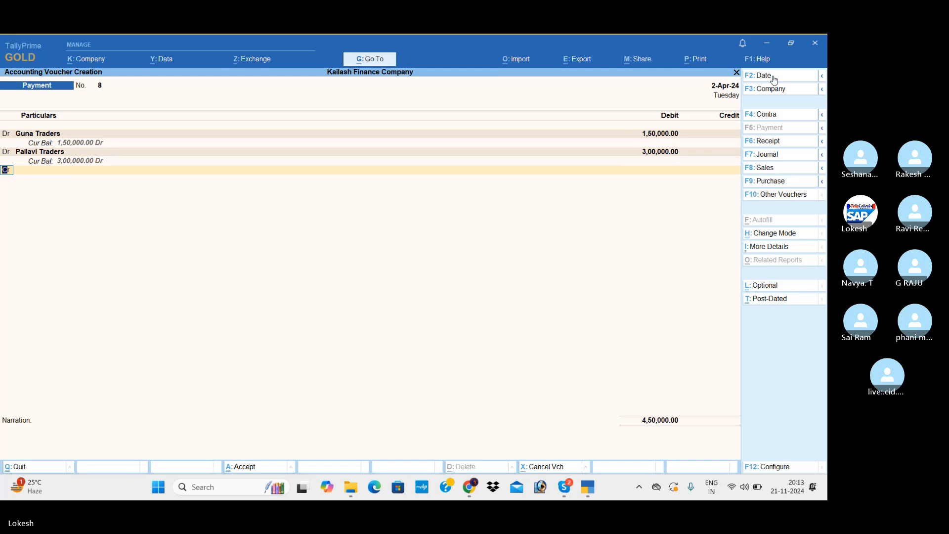
- Credit Cash with 4,50,000 for both loans and save the payment voucher without a narration
{"action": "key", "text": "Return"}
{"action": "key", "text": "Down"}
{"action": "key", "text": "Return"}
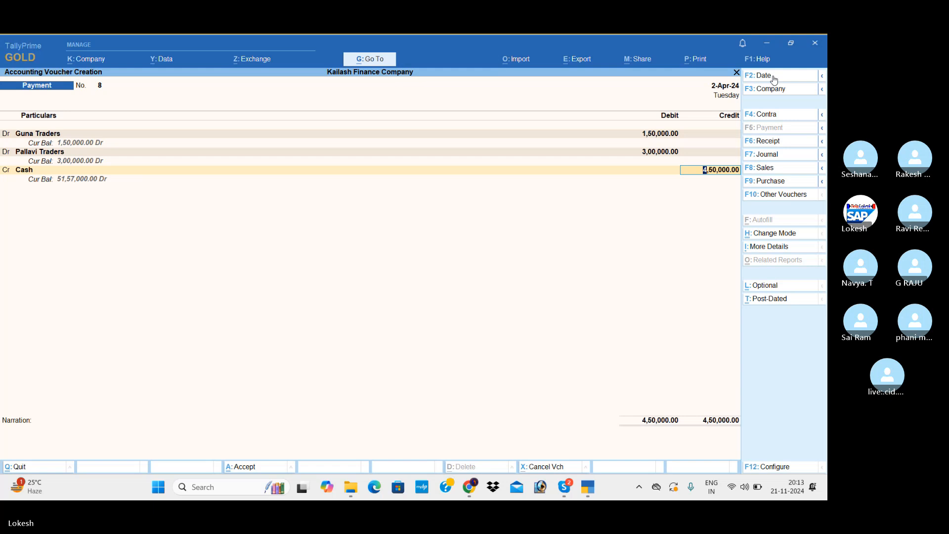
{"action": "key", "text": "Return"}
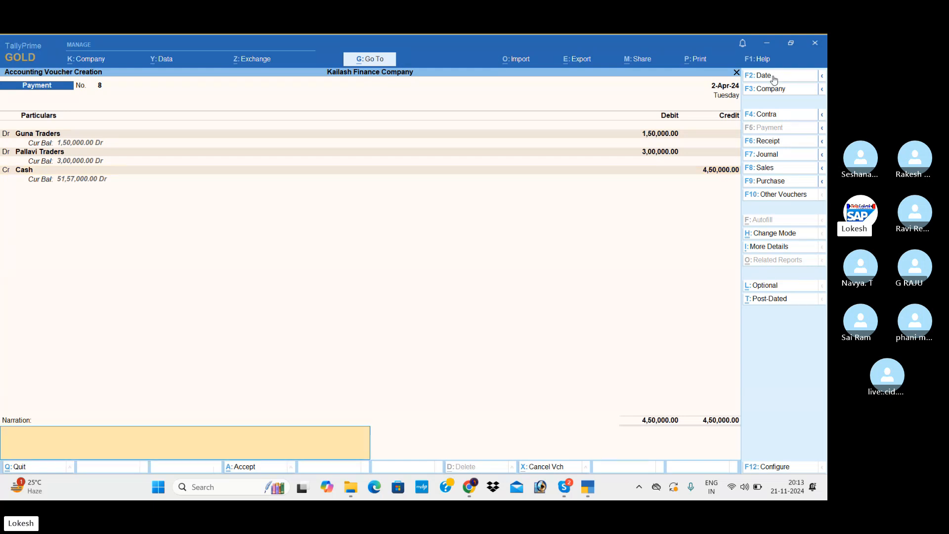
{"action": "key", "text": "Return"}
{"action": "key", "text": "Return"}
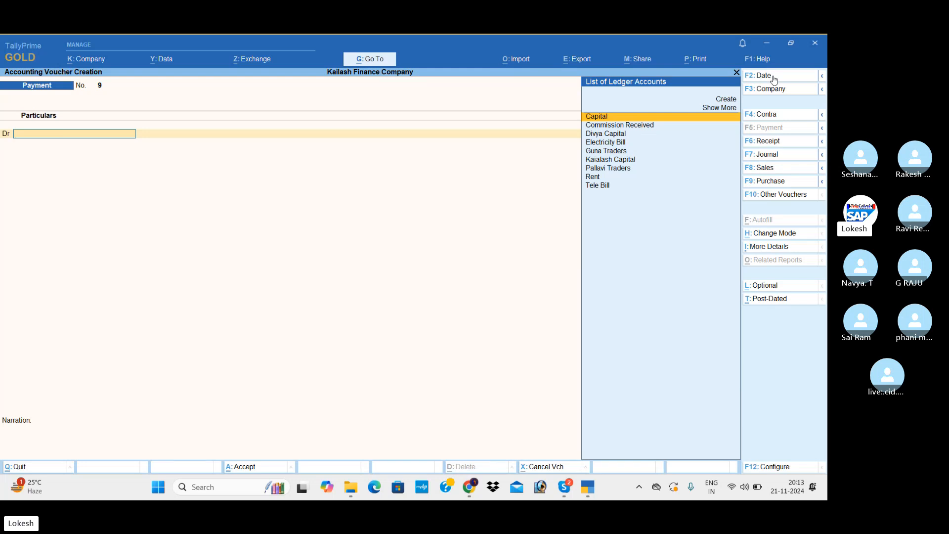
- Start a Receipt voucher dated 1-May-24 and credit Pallavi Traders with 50,000
{"action": "left_click", "coordinate": [780, 140]}
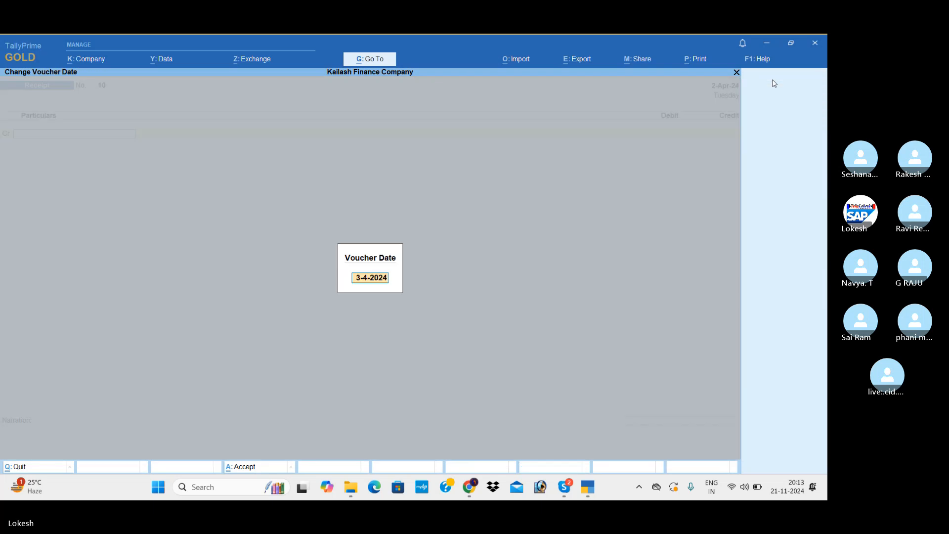
{"action": "left_click", "coordinate": [773, 82]}
{"action": "type", "text": "1-4"}
{"action": "key", "text": "Return"}
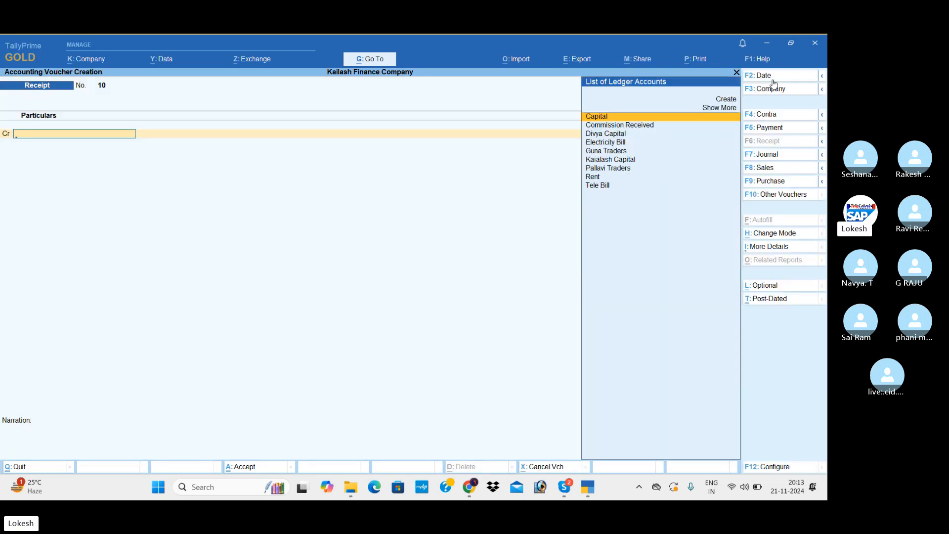
{"action": "type", "text": "P"}
{"action": "key", "text": "Return"}
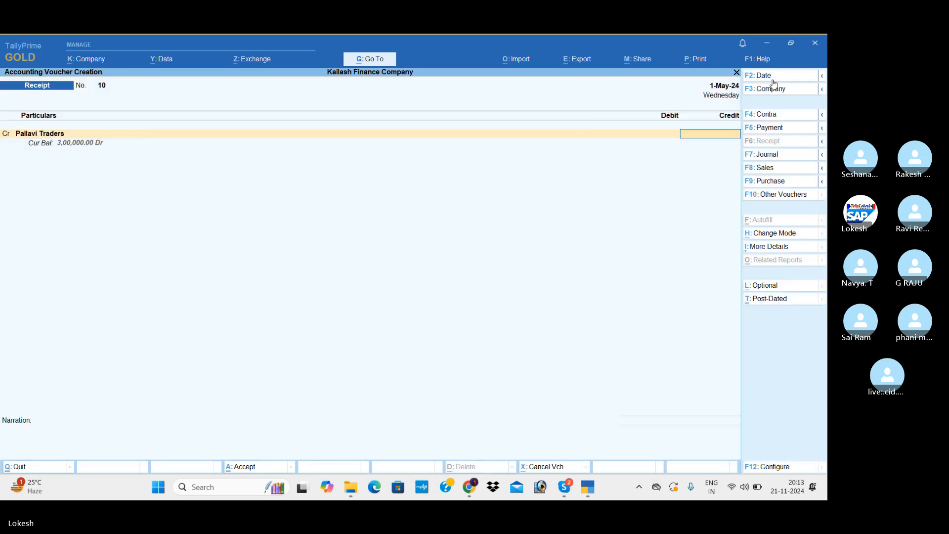
{"action": "type", "text": "50000"}
{"action": "key", "text": "Return"}
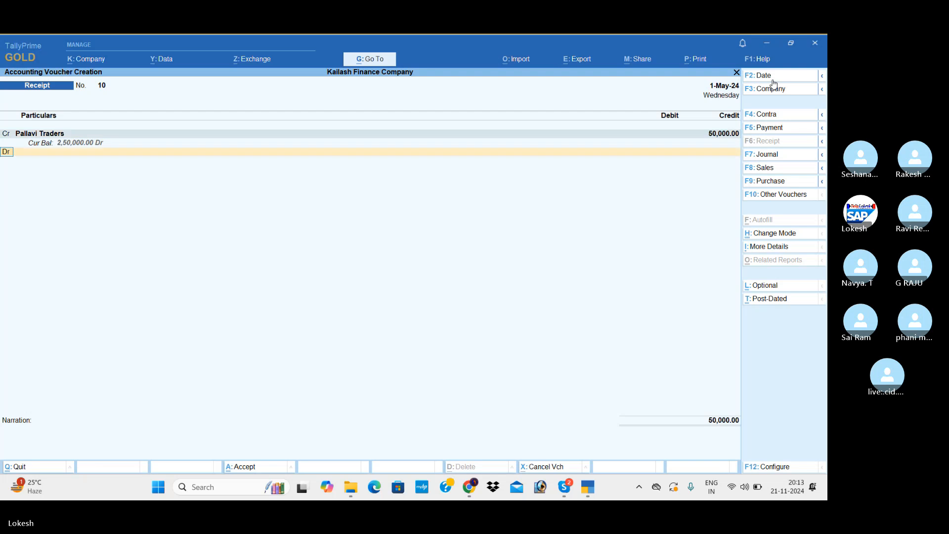
- Debit Cash with 50,000 and save the Pallavi Traders receipt without a narration
{"action": "key", "text": "Down"}
{"action": "key", "text": "Return"}
{"action": "key", "text": "Return"}
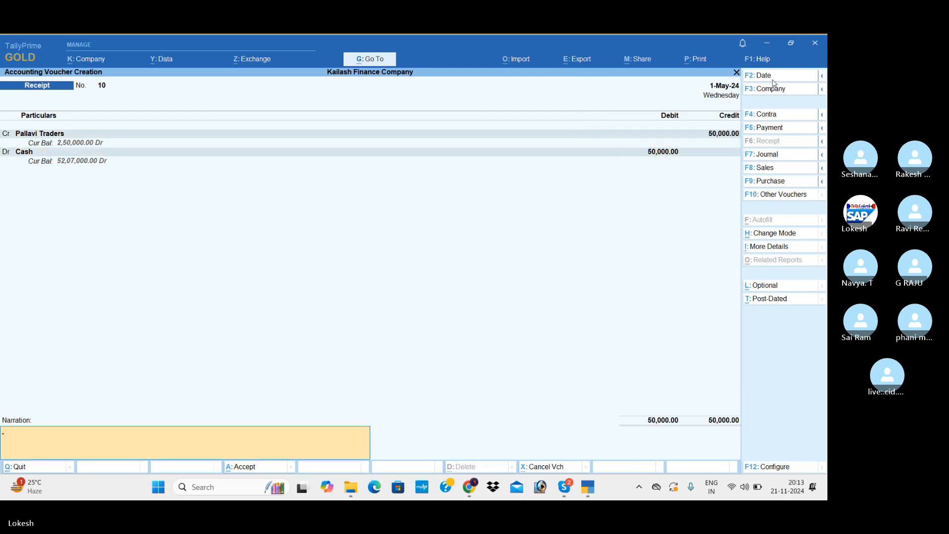
{"action": "key", "text": "Return"}
{"action": "key", "text": "Return"}
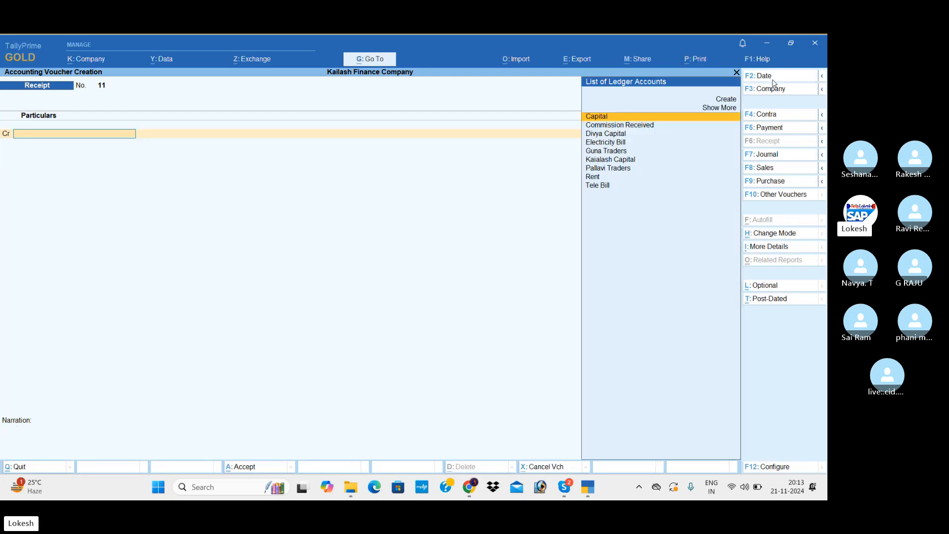
- Date the new Receipt voucher 2-May-24 and credit Guna Traders with 30,000
{"action": "left_click", "coordinate": [772, 78]}
{"action": "type", "text": "2-5"}
{"action": "key", "text": "Return"}
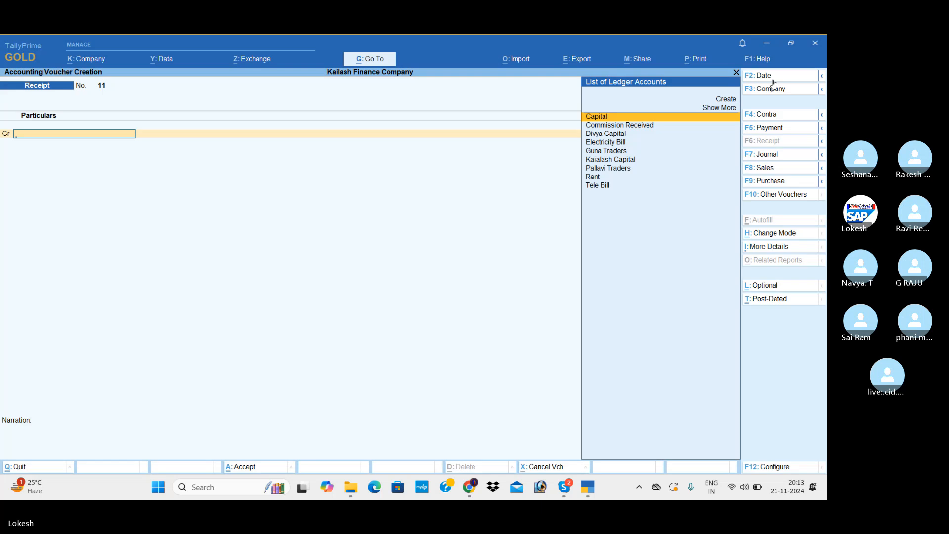
{"action": "type", "text": "h"}
{"action": "key", "text": "BackSpace"}
{"action": "type", "text": "g"}
{"action": "key", "text": "Return"}
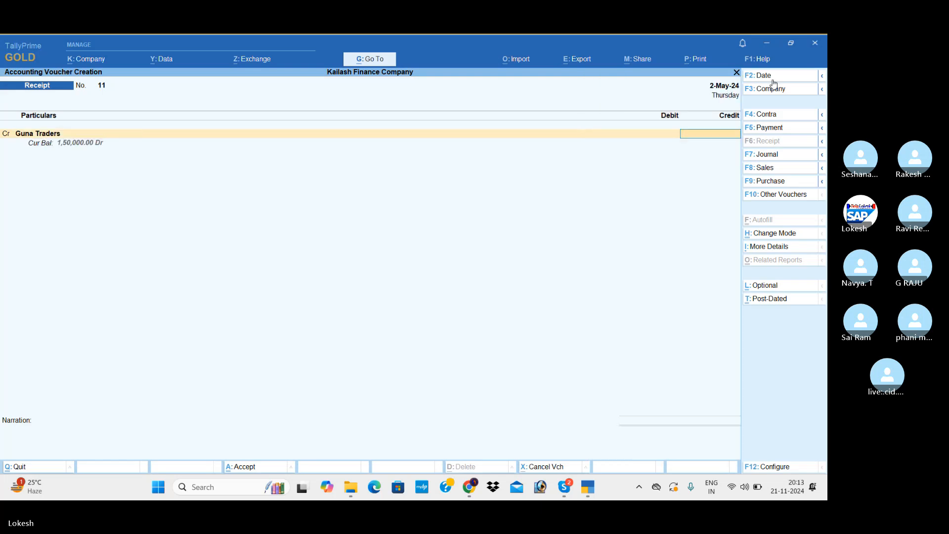
{"action": "type", "text": "30000"}
{"action": "key", "text": "Return"}
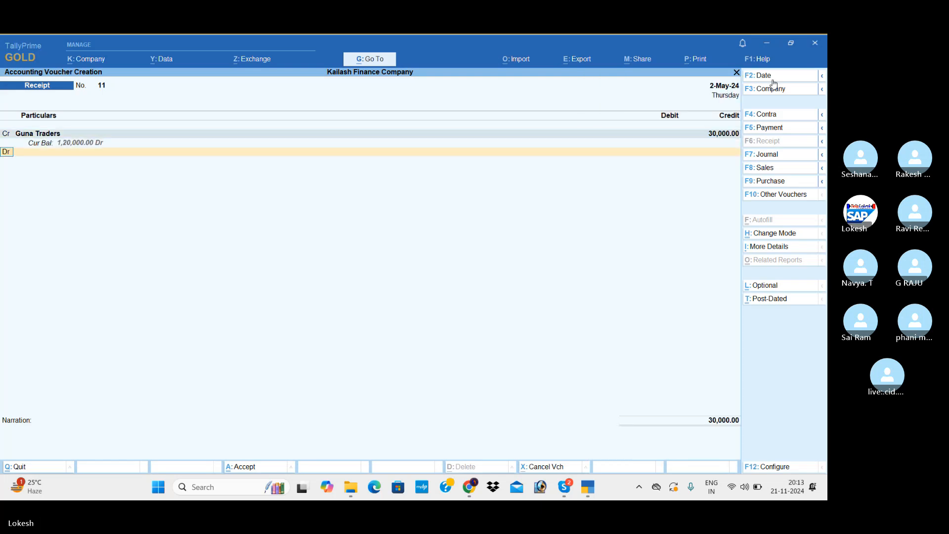
- Debit Cash with 30,000 and save the Guna Traders receipt without a narration
{"action": "key", "text": "Down"}
{"action": "key", "text": "Return"}
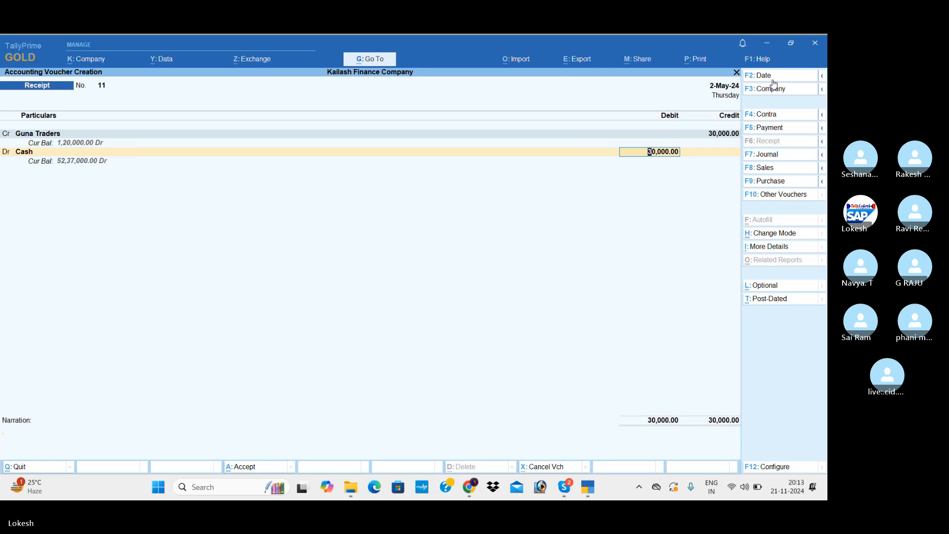
{"action": "key", "text": "Return"}
{"action": "key", "text": "Return"}
{"action": "key", "text": "Return"}
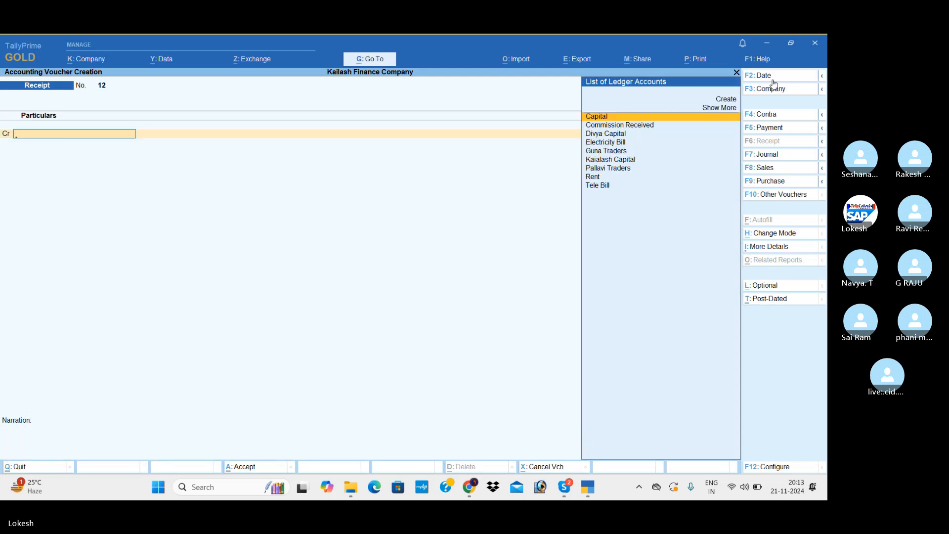
- Date the next Receipt voucher 1-Jun-24 and credit Pallavi Traders with 80,000
{"action": "left_click", "coordinate": [774, 81]}
{"action": "type", "text": "1-6"}
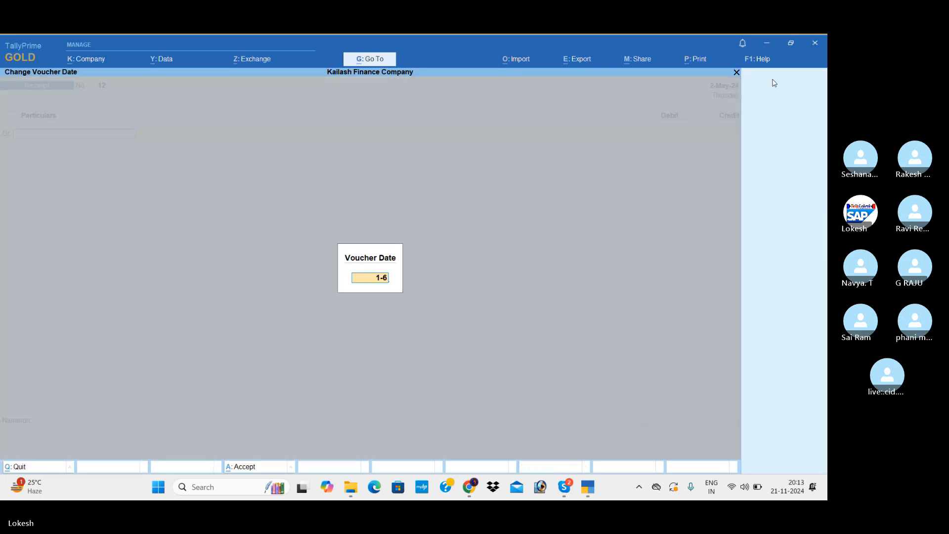
{"action": "key", "text": "Return"}
{"action": "type", "text": "P"}
{"action": "key", "text": "Return"}
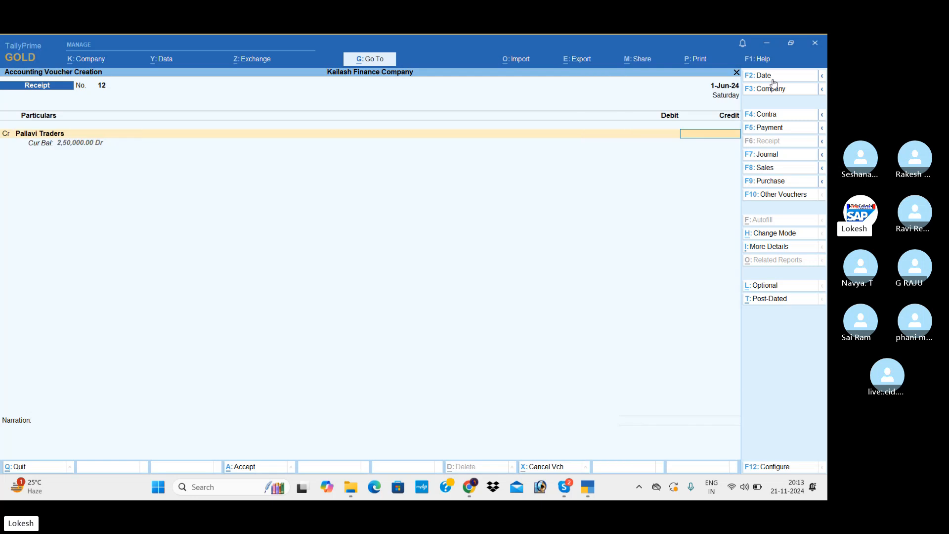
{"action": "type", "text": "80,000"}
{"action": "key", "text": "Return"}
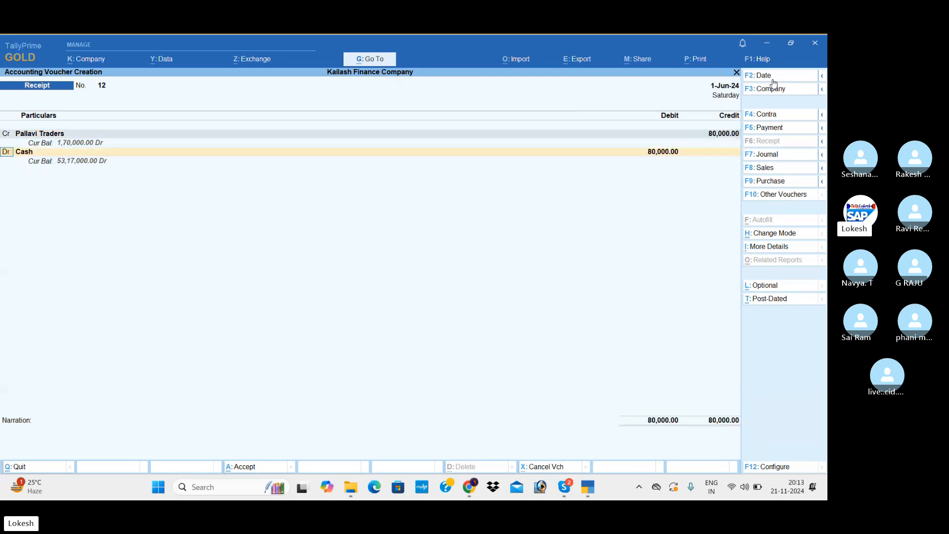
- Debit Cash with 80,000 and save the Pallavi Traders receipt without a narration
{"action": "key", "text": "Return"}
{"action": "key", "text": "Return"}
{"action": "key", "text": "Return"}
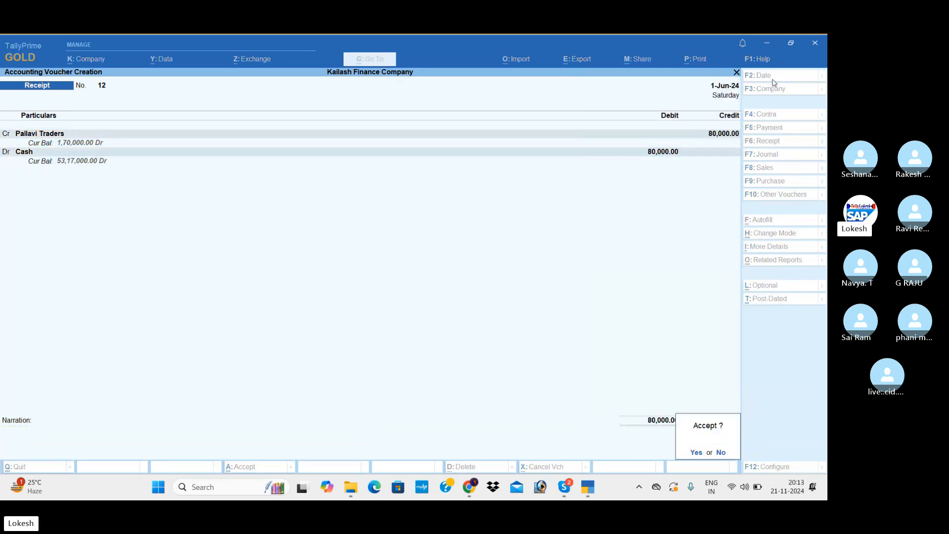
{"action": "key", "text": "Return"}
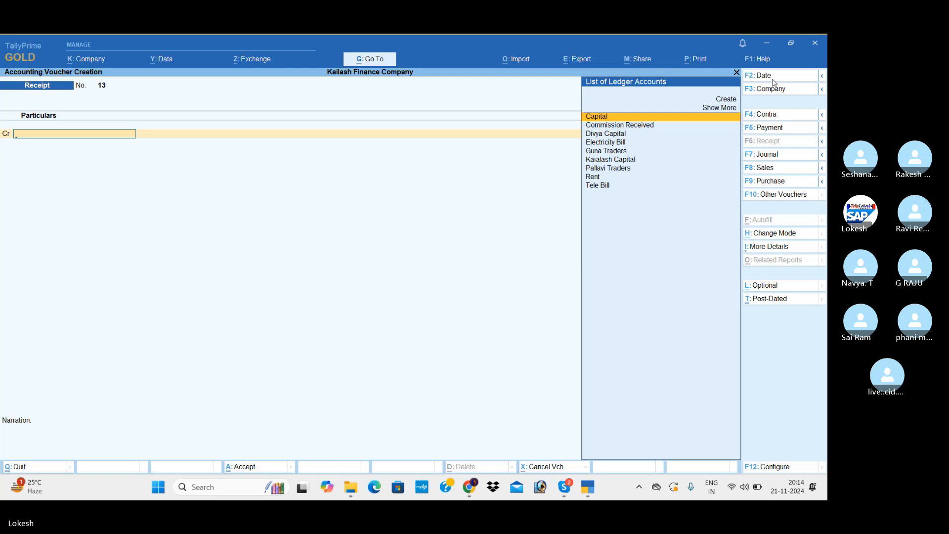
- Leave voucher entry and bring up the Interest Calculations reports from Statements of Accounts
{"action": "key", "text": "Escape"}
{"action": "key", "text": "Return"}
{"action": "key", "text": "Down"}
{"action": "key", "text": "Down"}
{"action": "key", "text": "Down"}
{"action": "key", "text": "Down"}
{"action": "key", "text": "Down"}
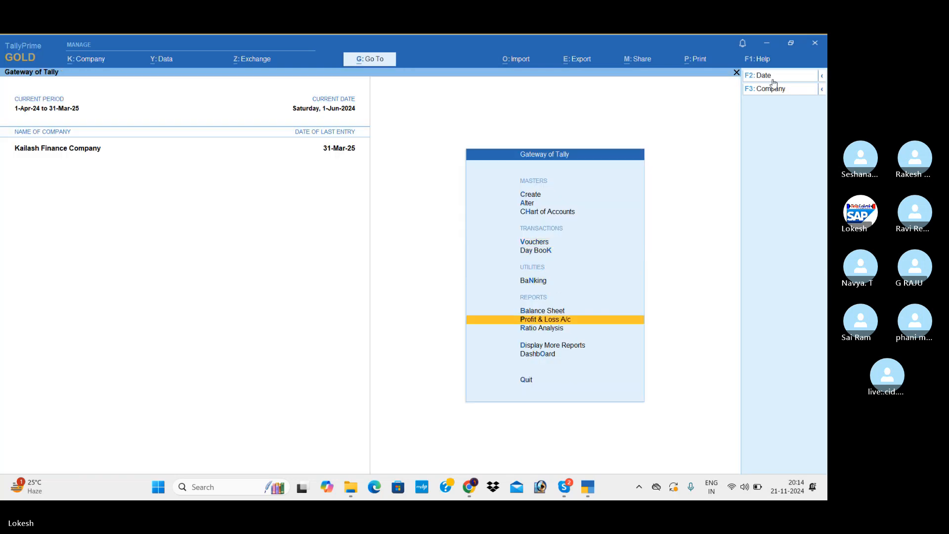
{"action": "key", "text": "Return"}
{"action": "key", "text": "Down"}
{"action": "key", "text": "Down"}
{"action": "key", "text": "Down"}
{"action": "key", "text": "Down"}
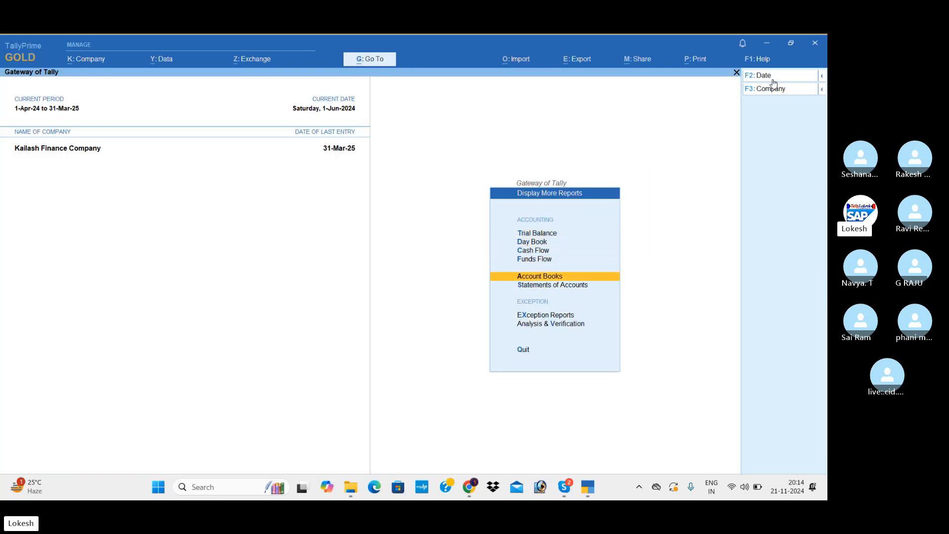
{"action": "key", "text": "Down"}
{"action": "key", "text": "Return"}
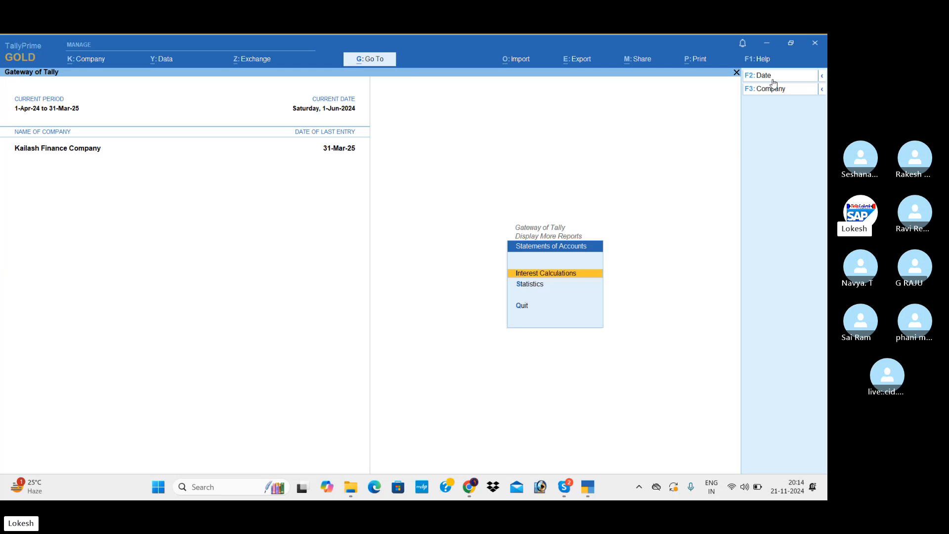
{"action": "key", "text": "Return"}
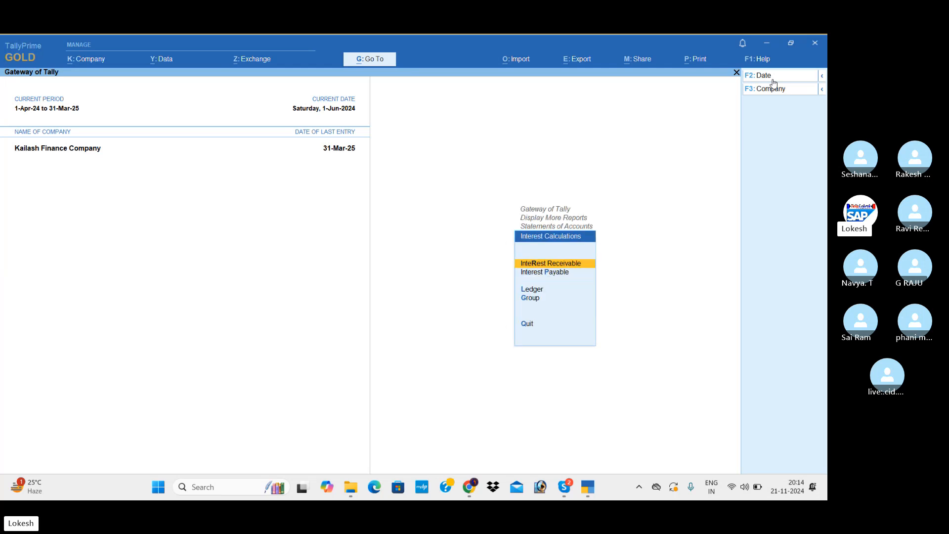
- View the Interest Receivable report and expand Loans & Advances (Asset) to examine the interest for each borrower ledger
{"action": "key", "text": "Down"}
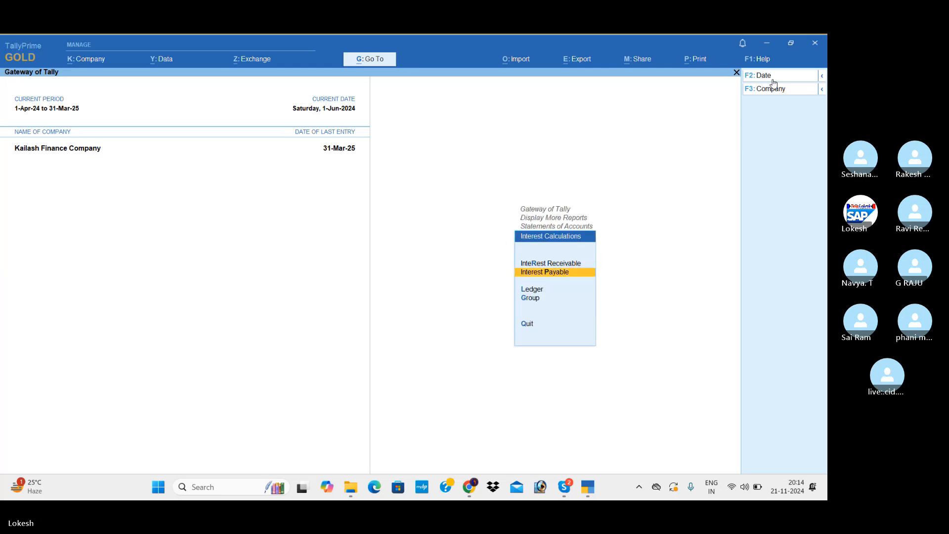
{"action": "key", "text": "Up"}
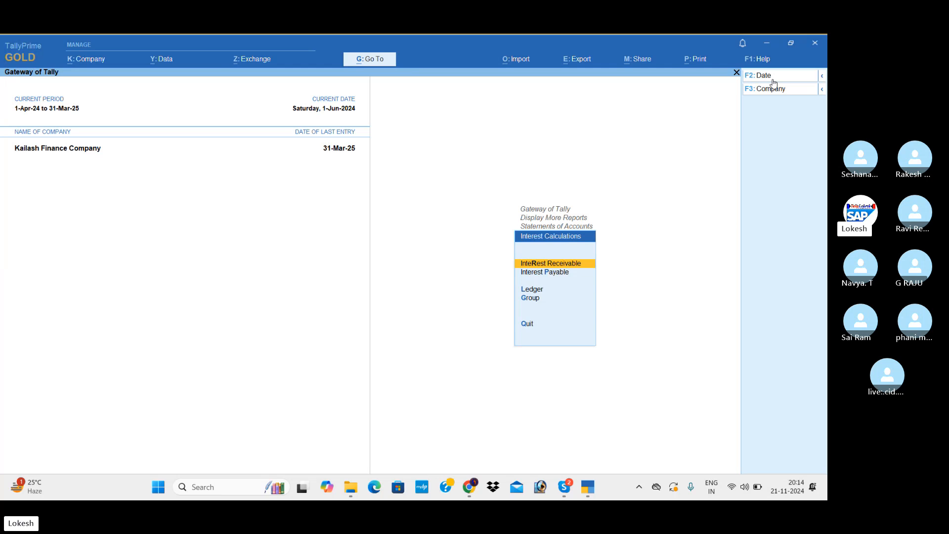
{"action": "key", "text": "Return"}
{"action": "key", "text": "Return"}
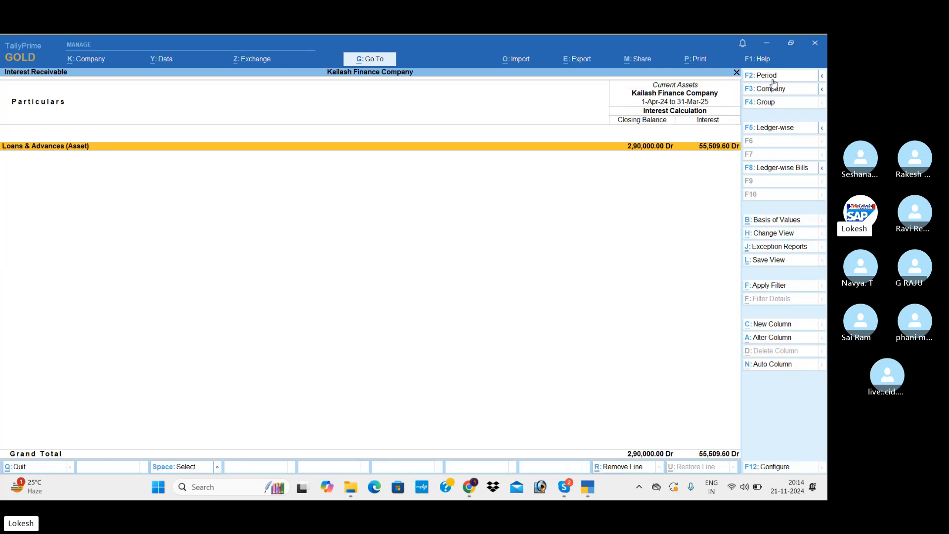
{"action": "key", "text": "shift+Return"}
{"action": "key", "text": "Down"}
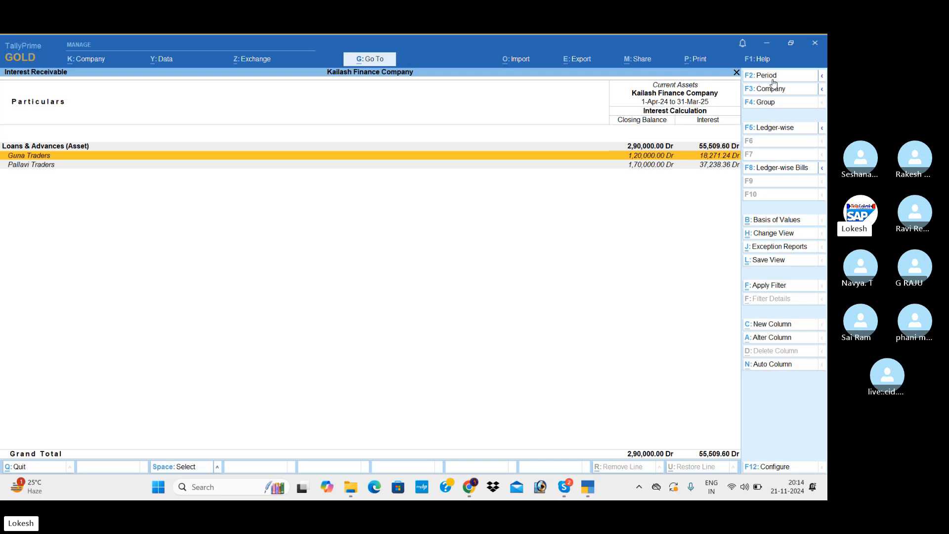
- Close the Interest Receivable report and return to the Gateway of Tally
{"action": "key", "text": "Escape"}
{"action": "key", "text": "Escape"}
{"action": "key", "text": "Escape"}
{"action": "key", "text": "Escape"}
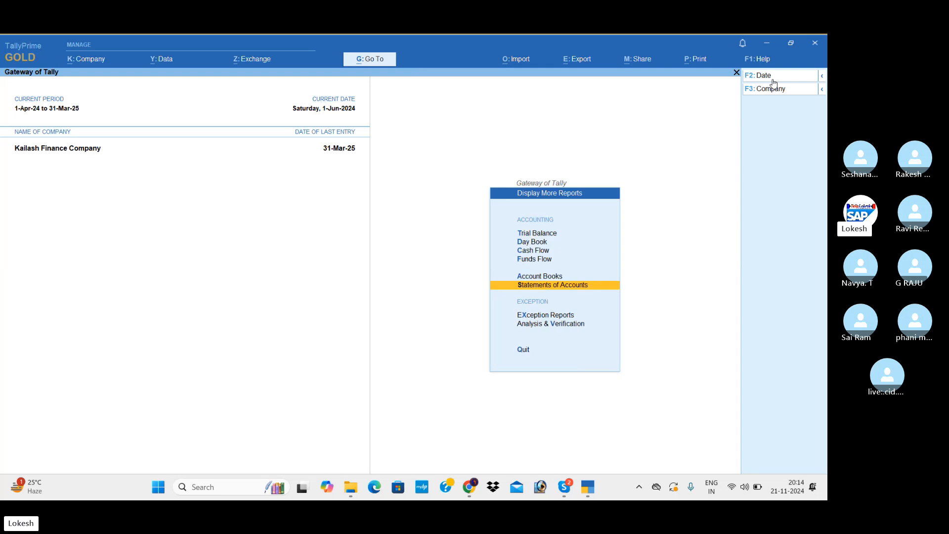
{"action": "key", "text": "Escape"}
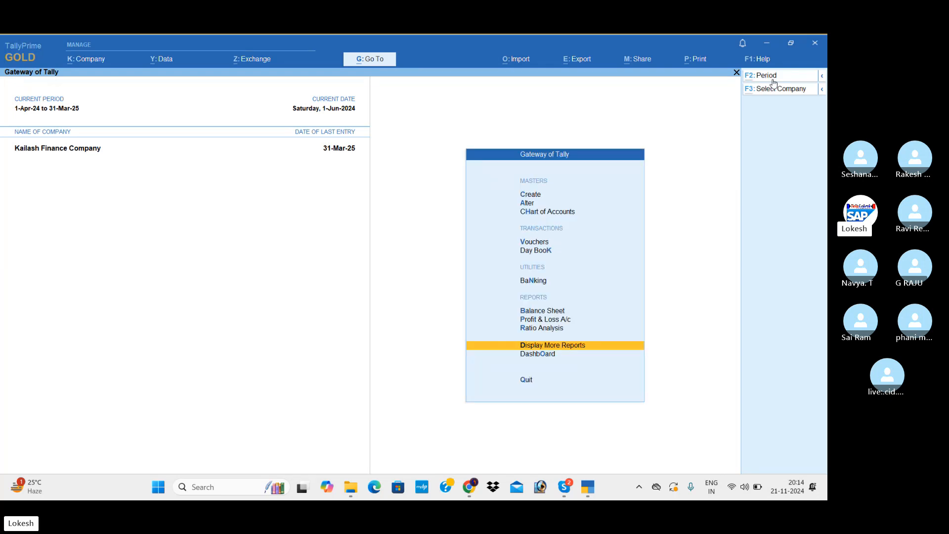
- Switch to the Skype group call window
{"action": "key", "text": "alt+Tab"}
{"action": "key", "text": "alt+Tab"}
{"action": "key", "text": "alt+Tab"}
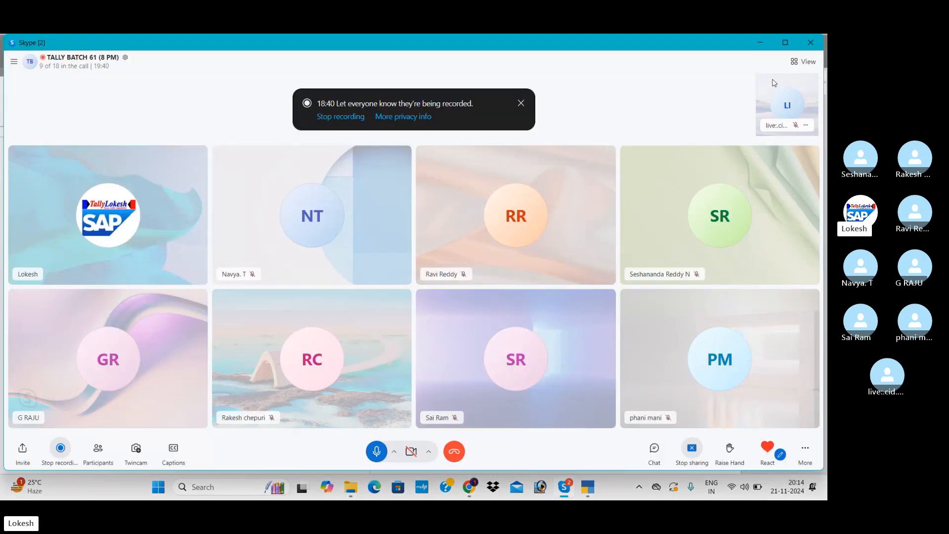